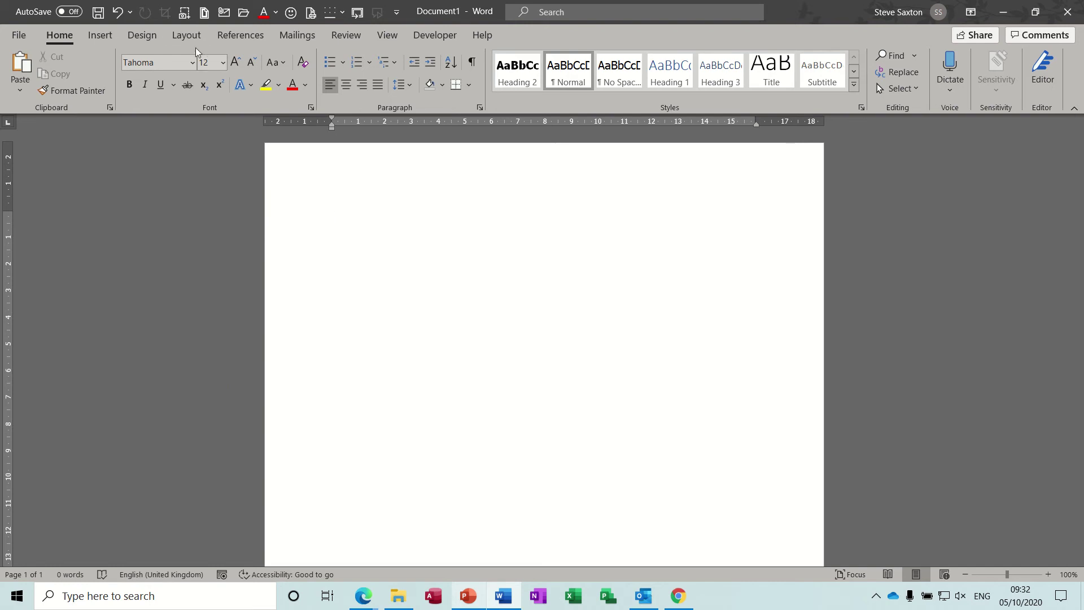
- Split the blank page into three columns from the Layout tab, briefly checking the View tab
{"action": "left_click", "coordinate": [183, 38]}
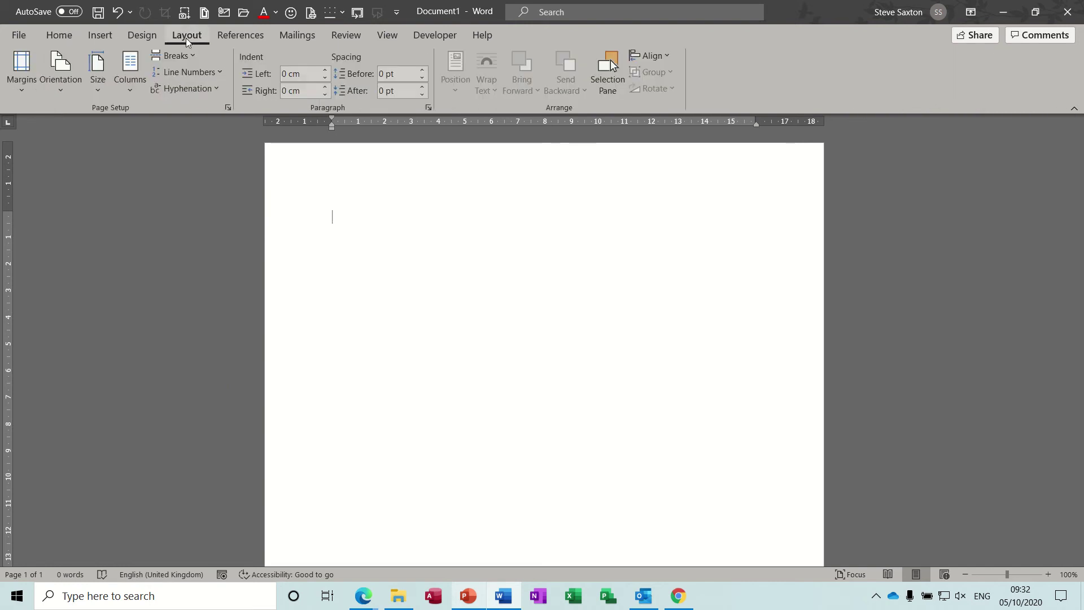
{"action": "left_click", "coordinate": [129, 93]}
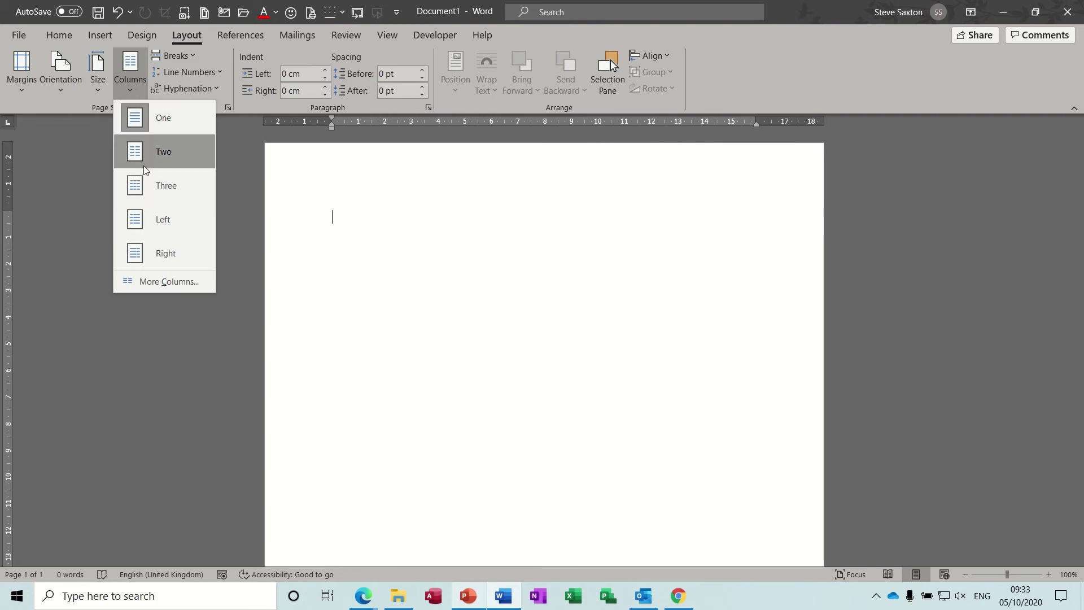
{"action": "left_click", "coordinate": [144, 185]}
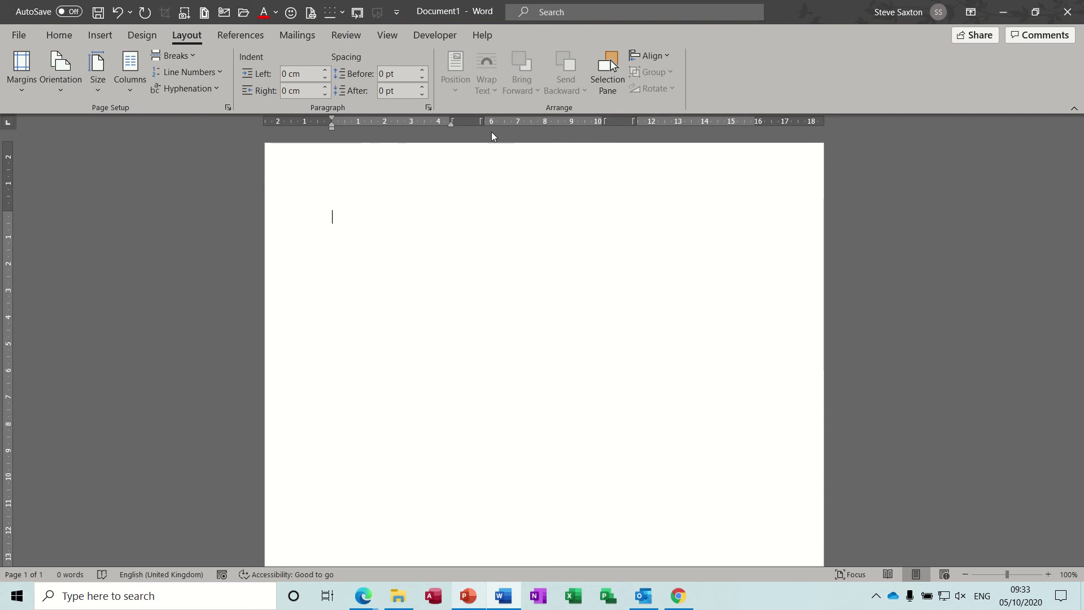
{"action": "left_click", "coordinate": [387, 36]}
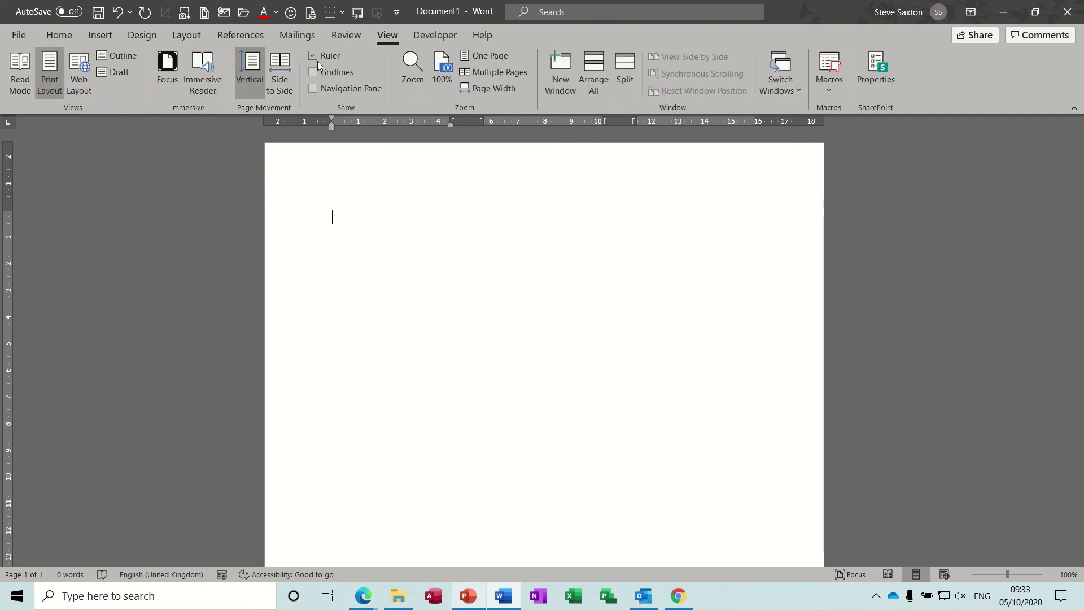
{"action": "left_click", "coordinate": [189, 39]}
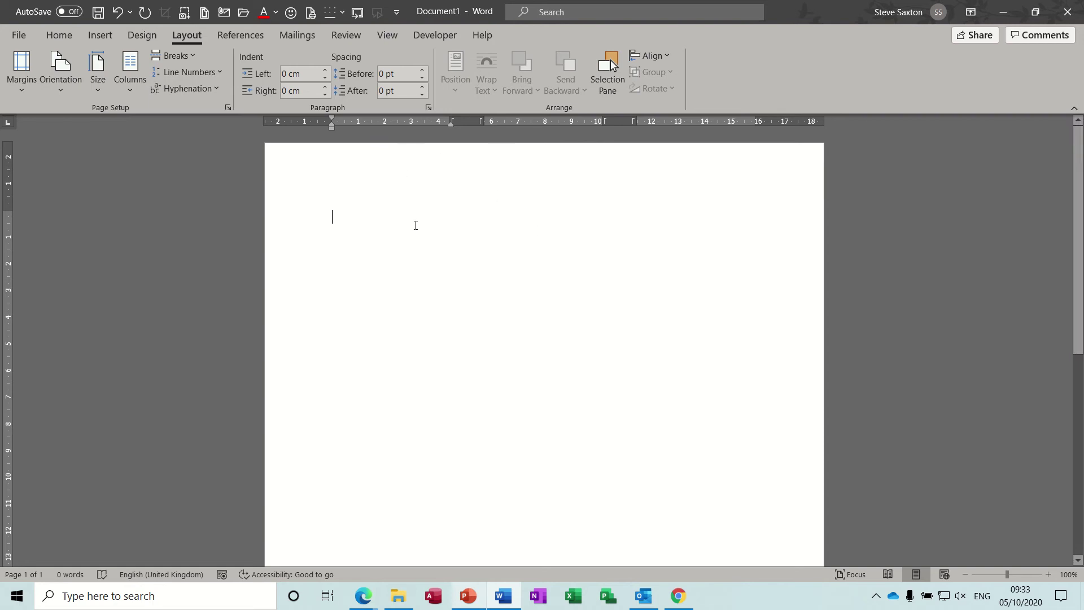
- Type the placeholder paragraph 'Fjhhcjhb jb eb efbedb…' into the first column
{"action": "type", "text": "Fjhhcjhb jb eb efbedb"}
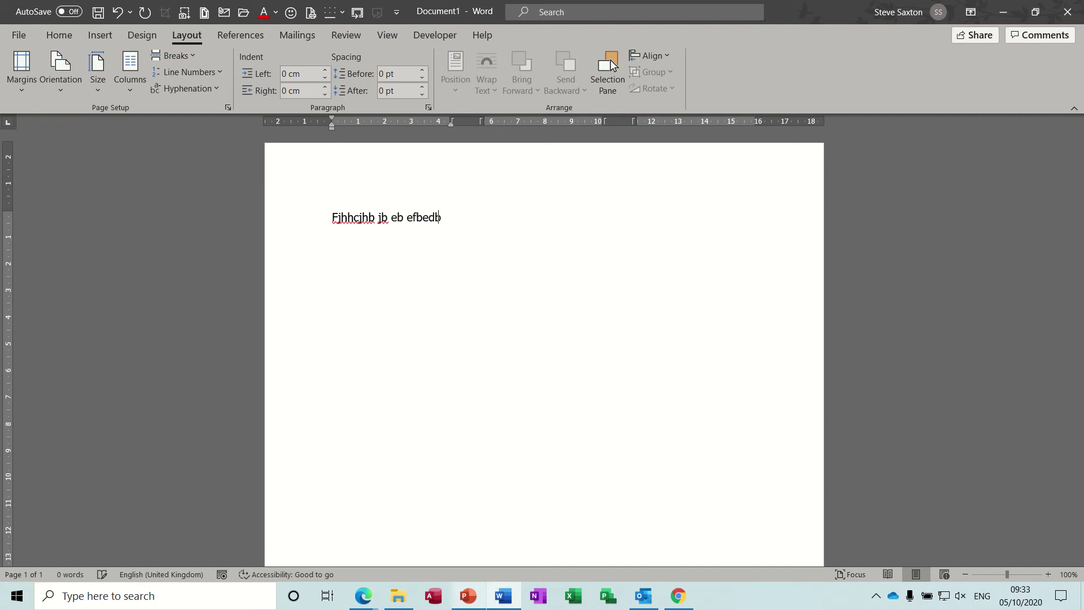
{"action": "type", "text": "efefefkjefkjenfne fk k ek nfke"}
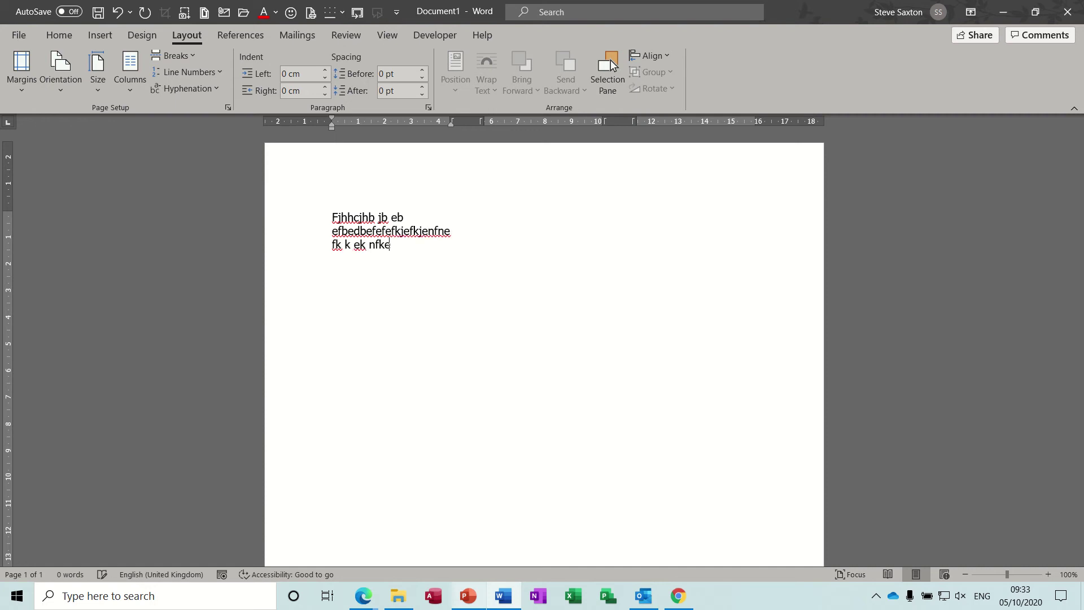
{"action": "type", "text": "n fke fe kfke nfken fken fkne kfnek nke nkjenkj"}
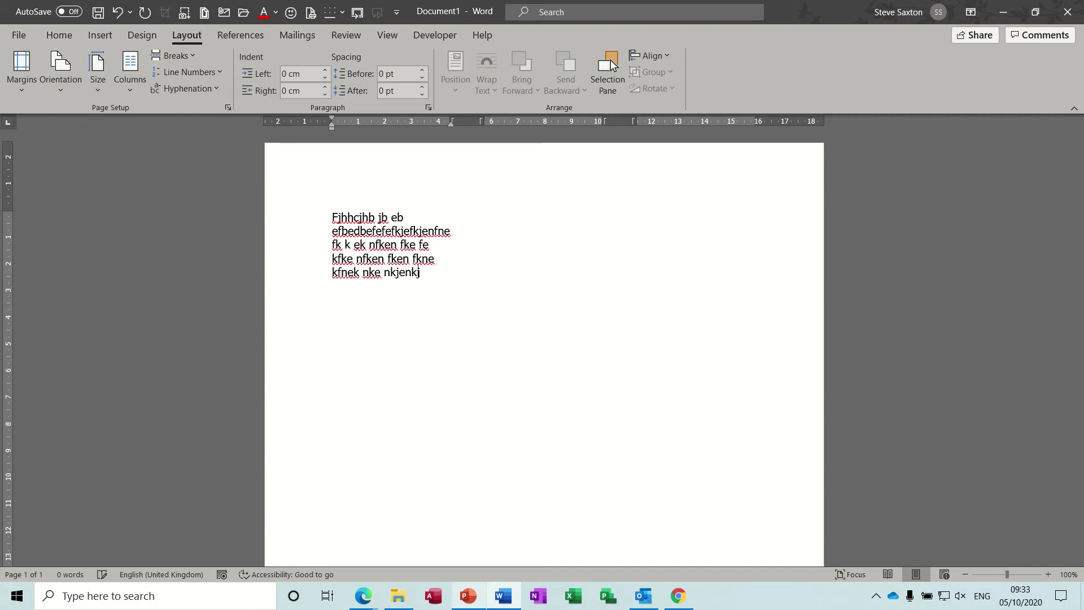
{"action": "type", "text": "en knenekn"}
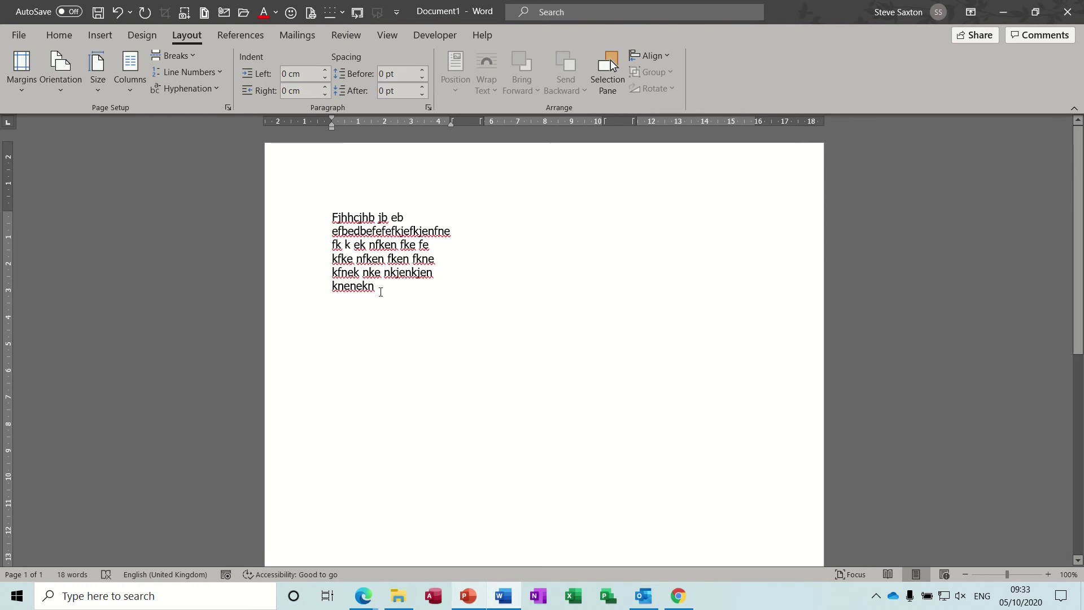
- Insert a column break and type the 'dfbedffdf uk…' placeholder paragraph in the second column
{"action": "left_click", "coordinate": [194, 56]}
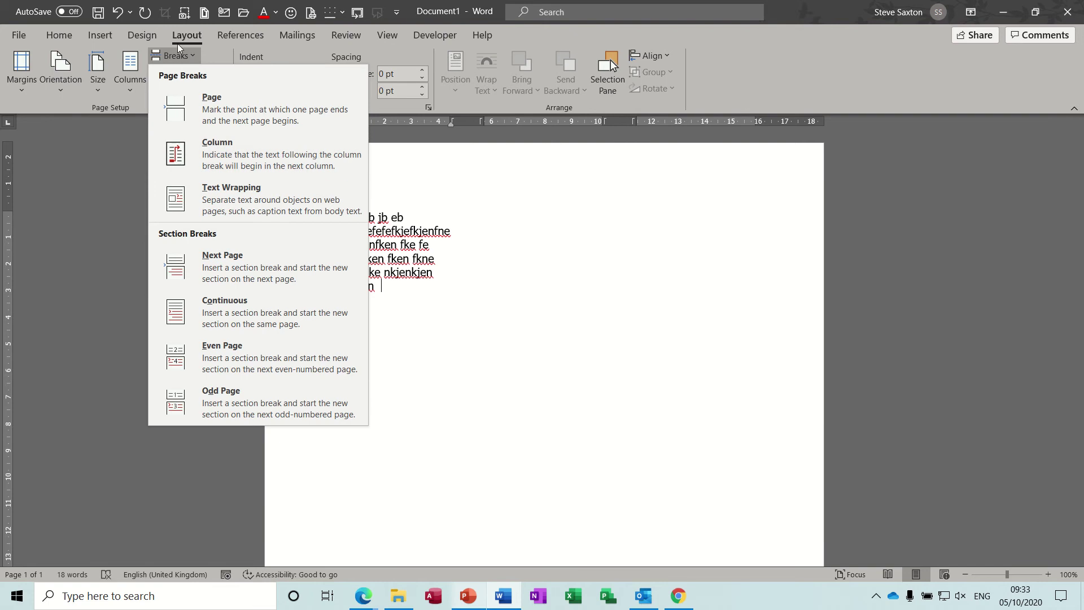
{"action": "left_click", "coordinate": [240, 155]}
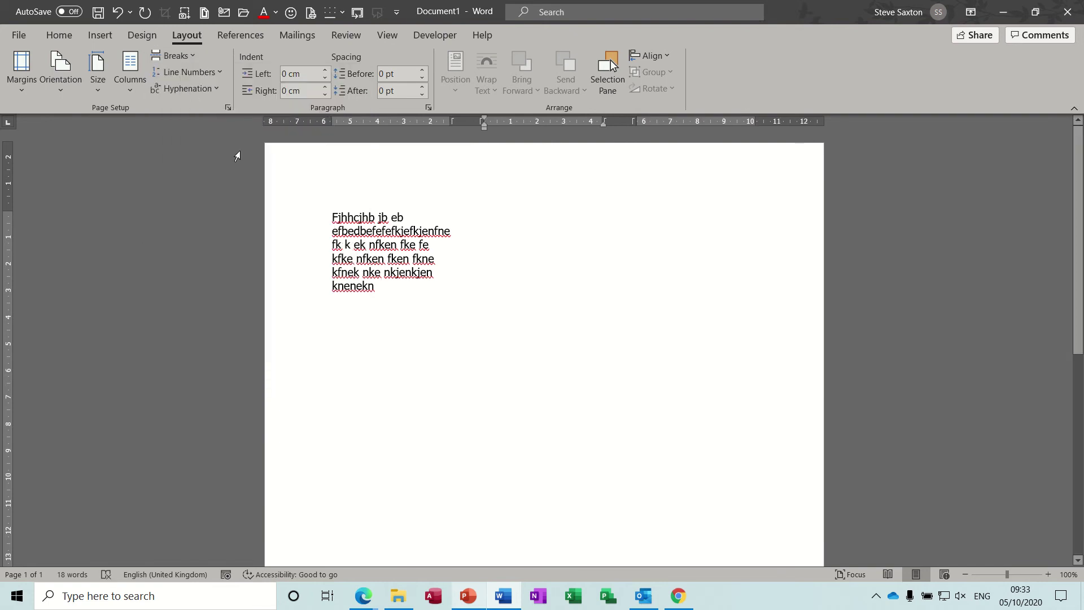
{"action": "type", "text": "dfbedffdf uk fbefeb f"}
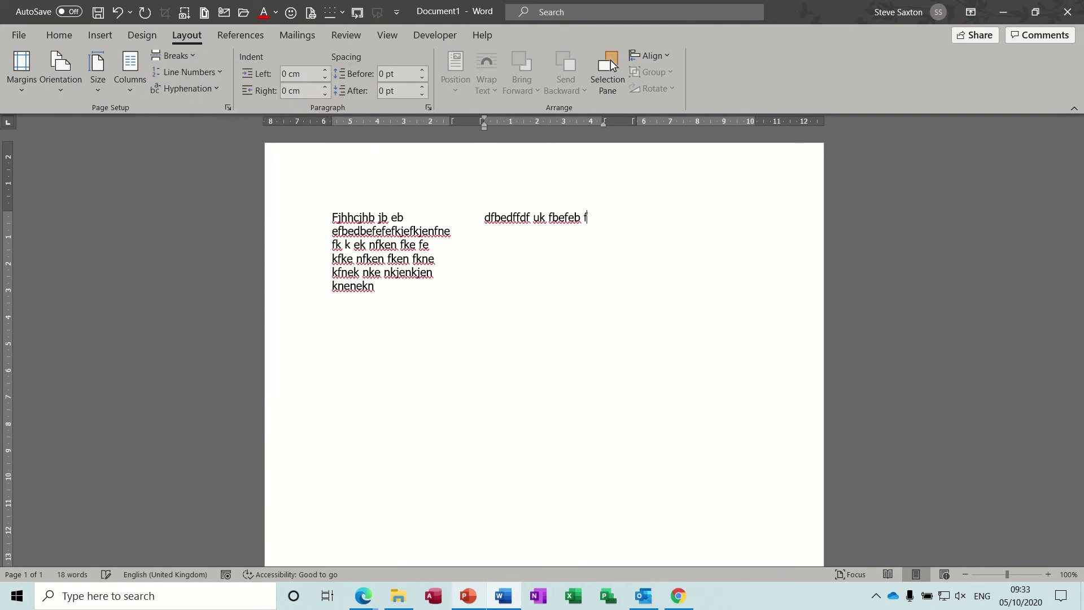
{"action": "type", "text": "bejhbjhe brjebrj bejr behjbr jhbrjhbrhjbk rbkrbhbhkjr"}
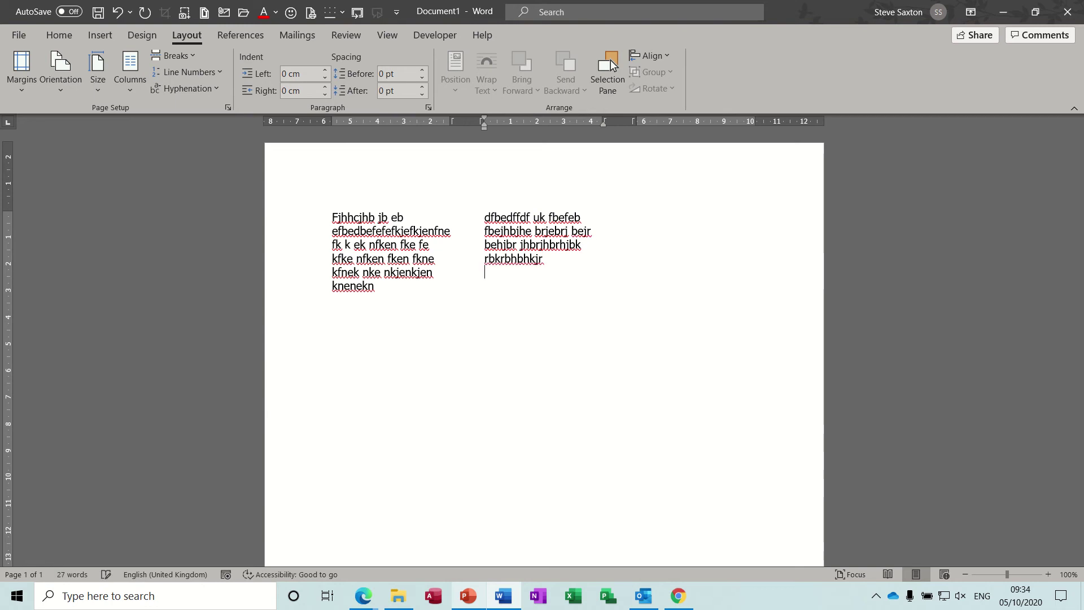
- Insert another column break, type the 'Dfeiuehfehrfhu4h4…' paragraph in the third column, and add a new line
{"action": "left_click", "coordinate": [195, 56]}
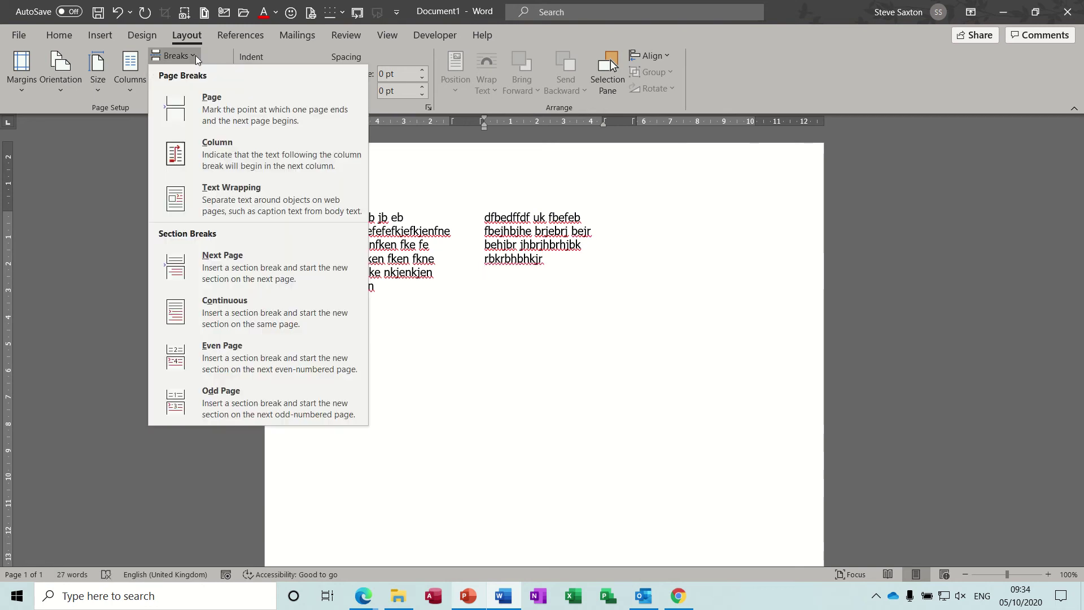
{"action": "left_click", "coordinate": [221, 149]}
{"action": "type", "text": "Dfeiuehfehrfhu4h4 r"}
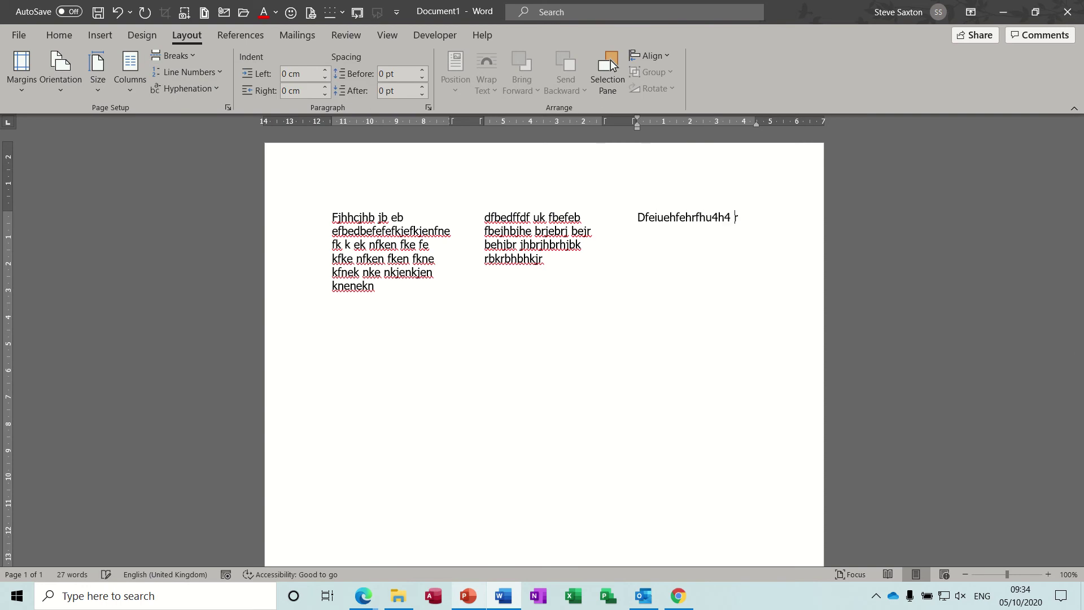
{"action": "type", "text": "re e bbrbtky bjhj"}
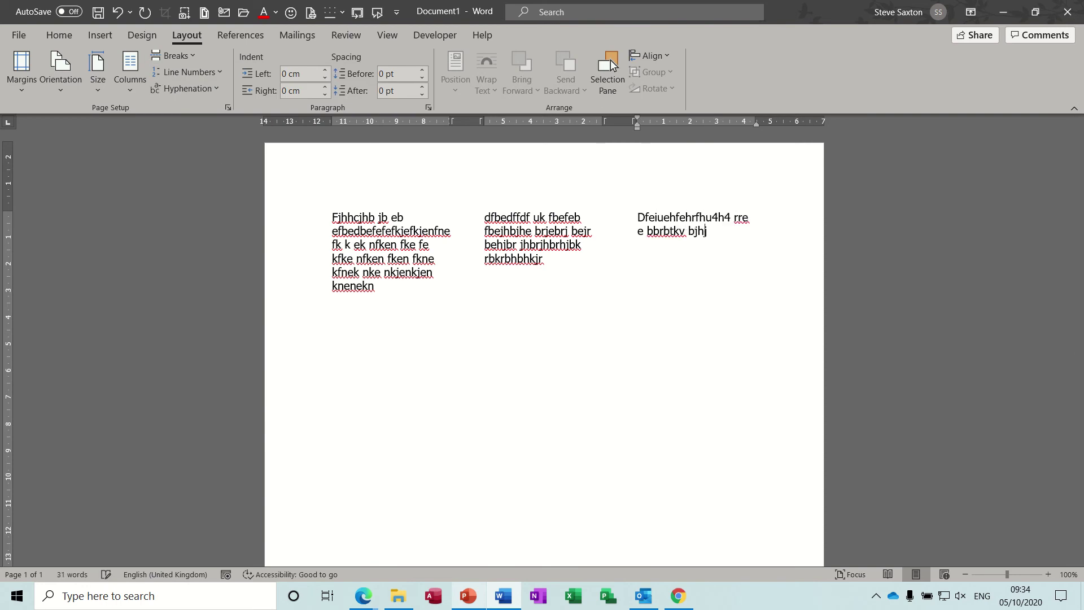
{"action": "type", "text": " bhjr bjhb jbjhb hbr hbh jr bhkr brb jb r"}
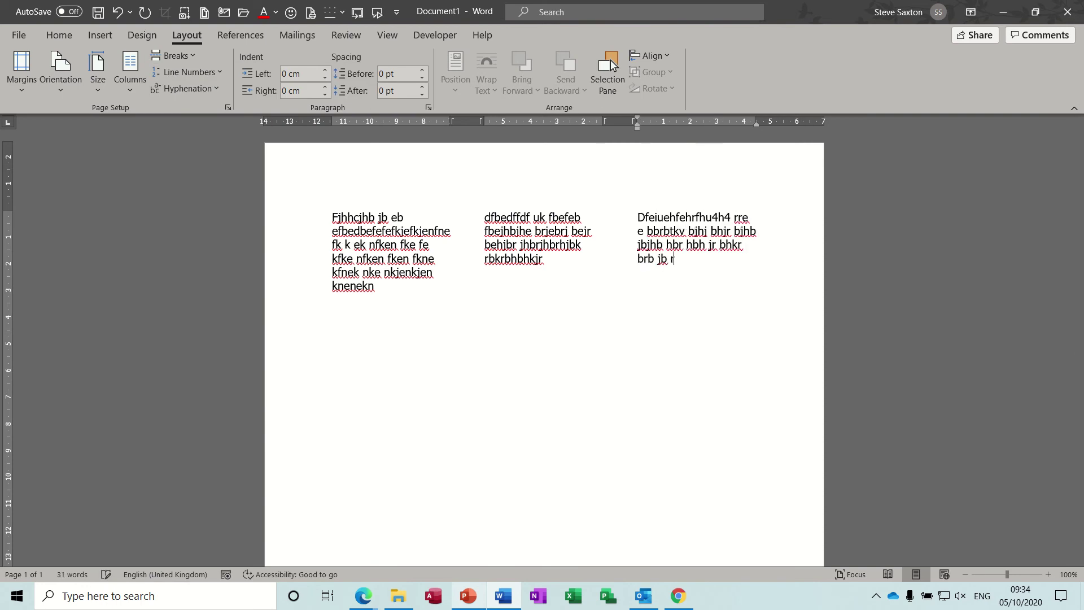
{"action": "type", "text": "jbrjbr brb r r"}
{"action": "key", "text": "Return"}
{"action": "key", "text": "Return"}
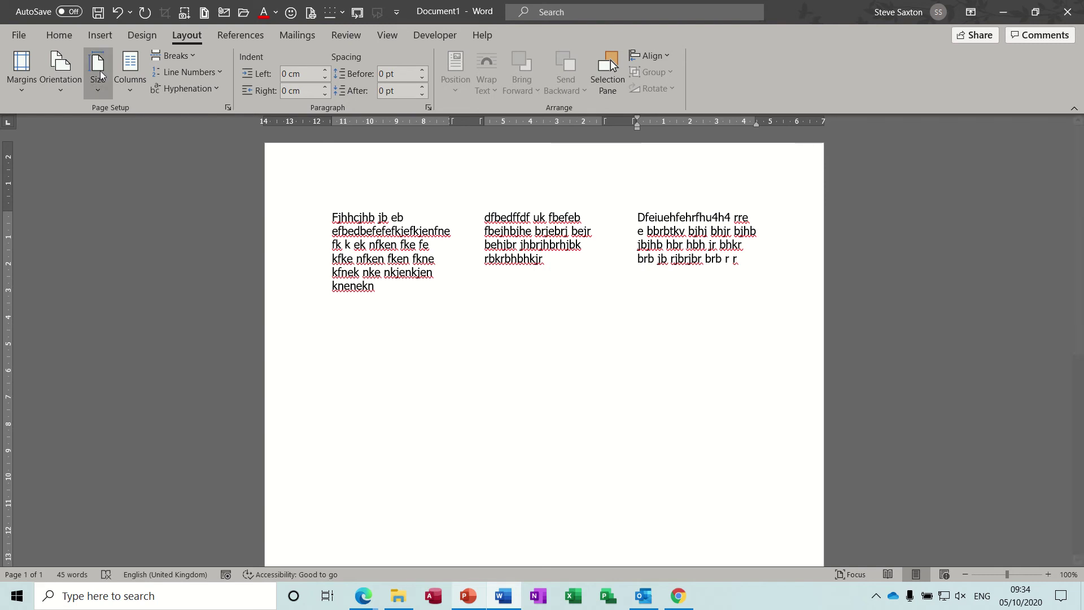
- Add a continuous section break, make it one column, and type a full-width placeholder line
{"action": "left_click", "coordinate": [192, 59]}
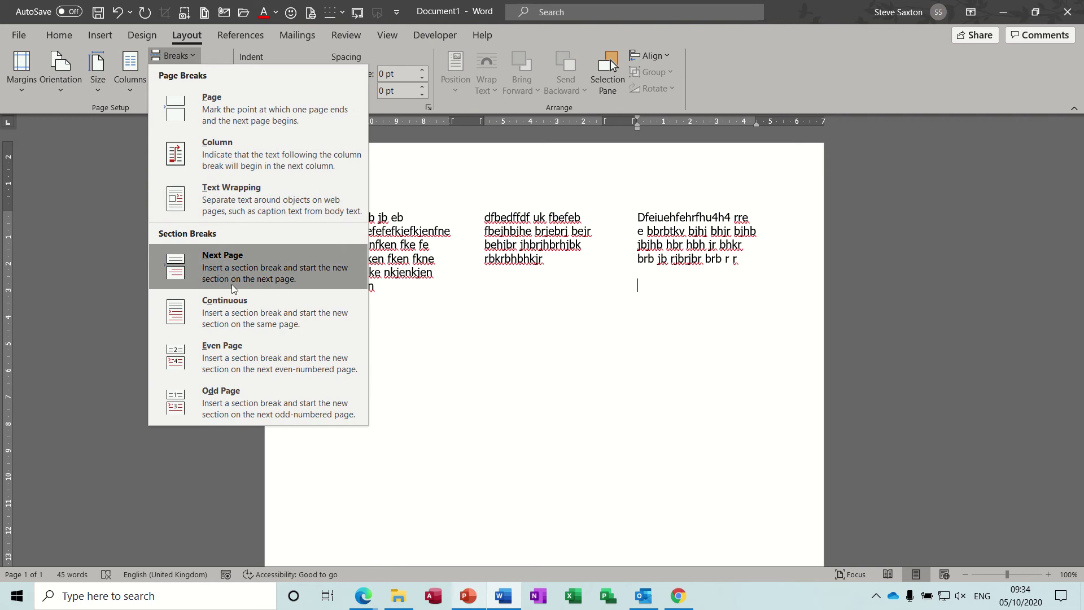
{"action": "left_click", "coordinate": [210, 310]}
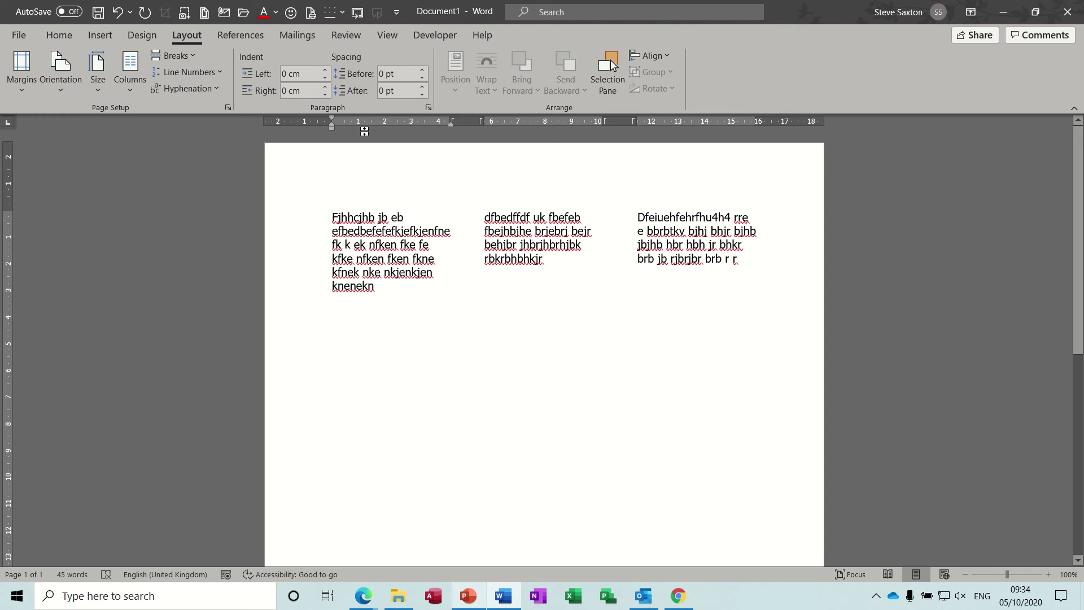
{"action": "left_click", "coordinate": [131, 90]}
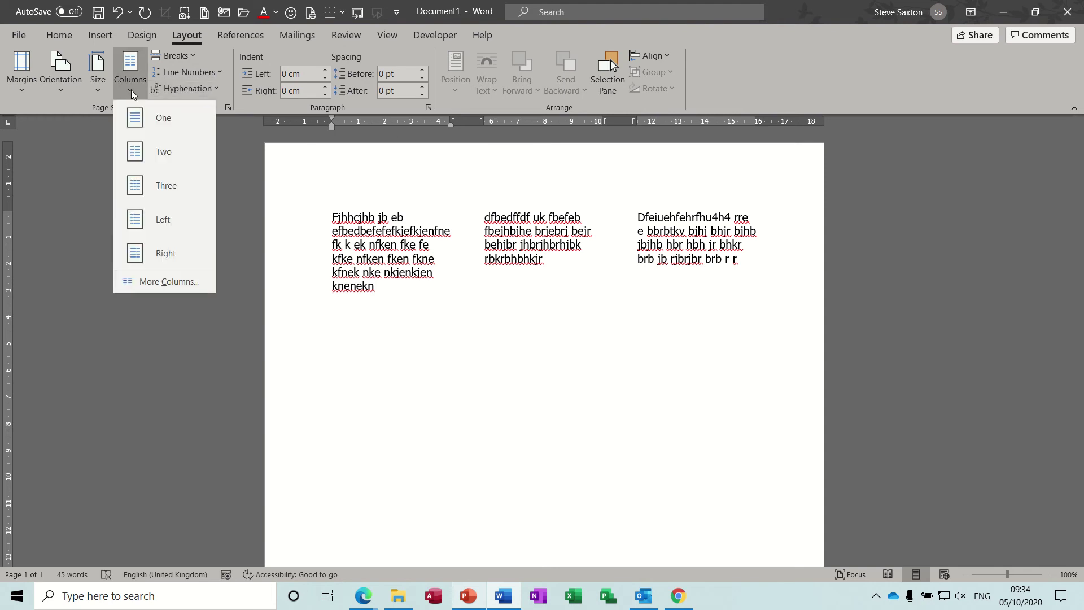
{"action": "left_click", "coordinate": [148, 124]}
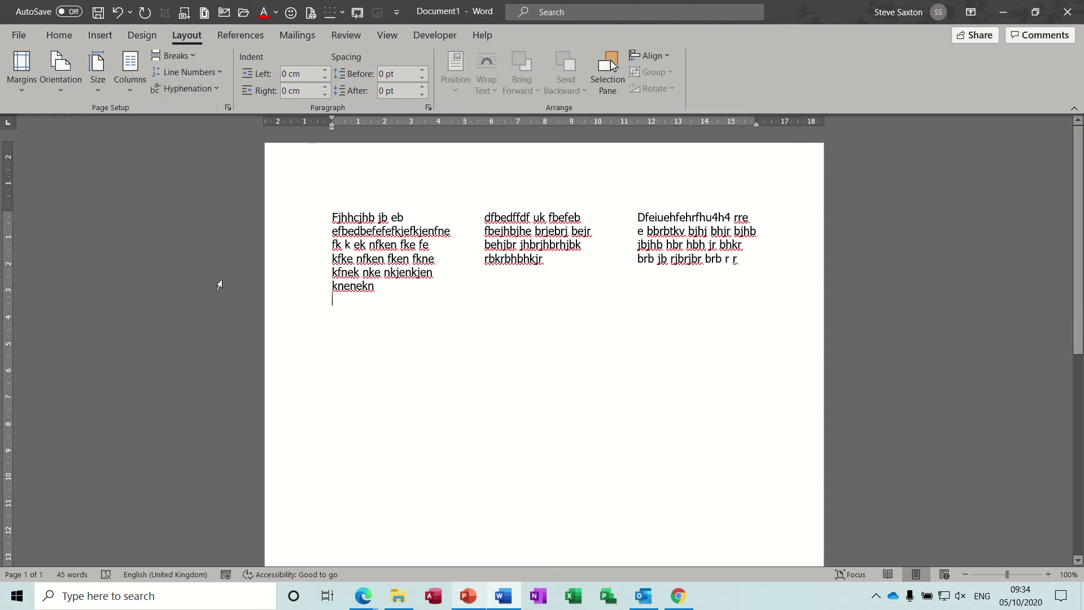
{"action": "type", "text": "dfdfjbdfbdfbdfdkvdkv"}
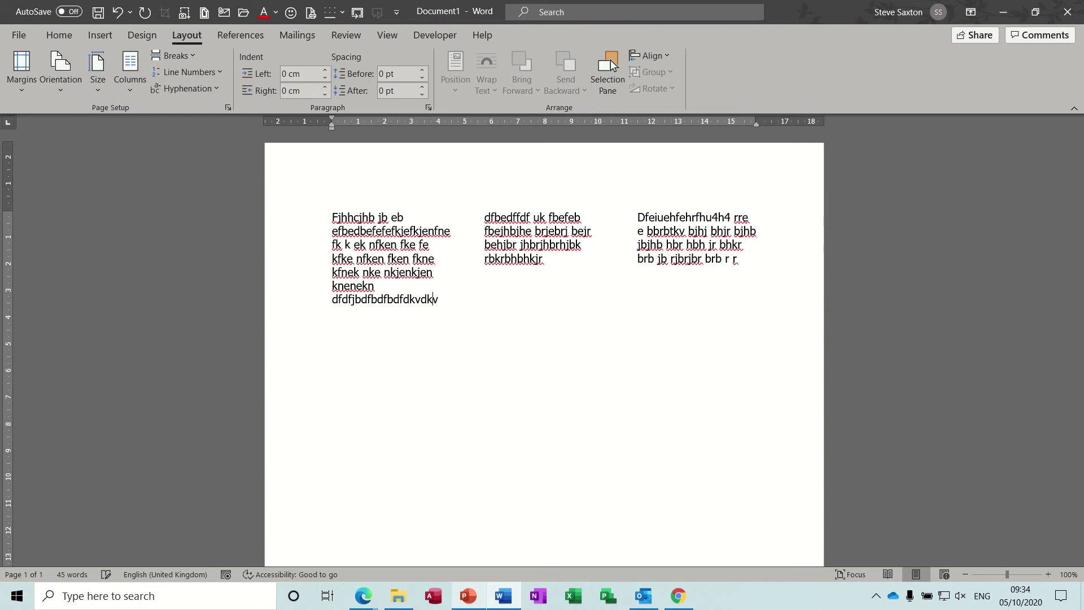
{"action": "type", "text": "dbvdbvbdvbkdbvkj kbkbfbkfkj"}
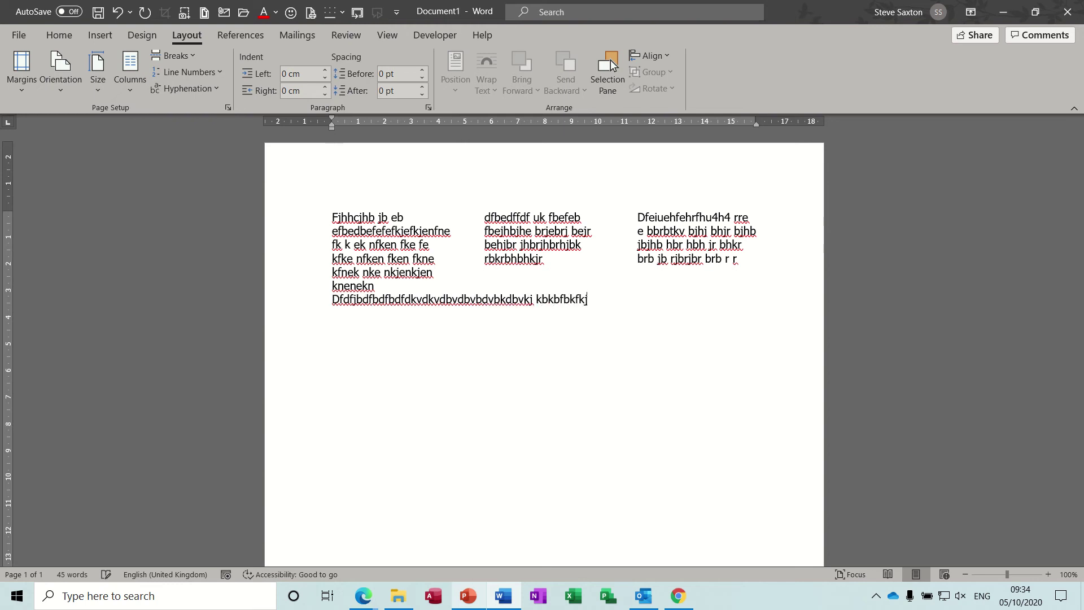
{"action": "type", "text": " bgkbfkgbrkjbkrfjbkjrf bgkjbkj fbk"}
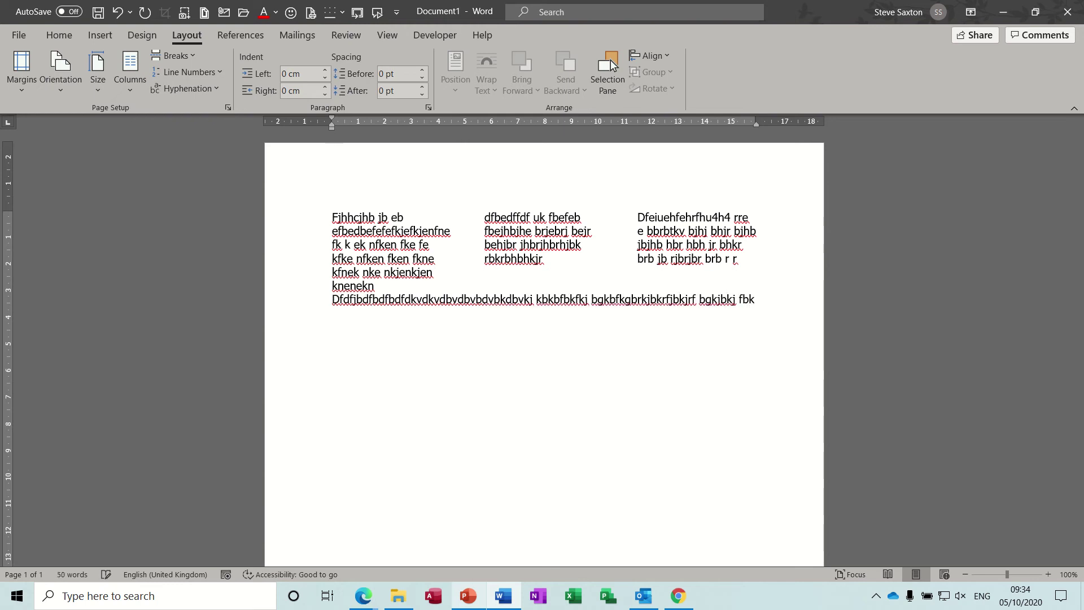
{"action": "key", "text": "Return"}
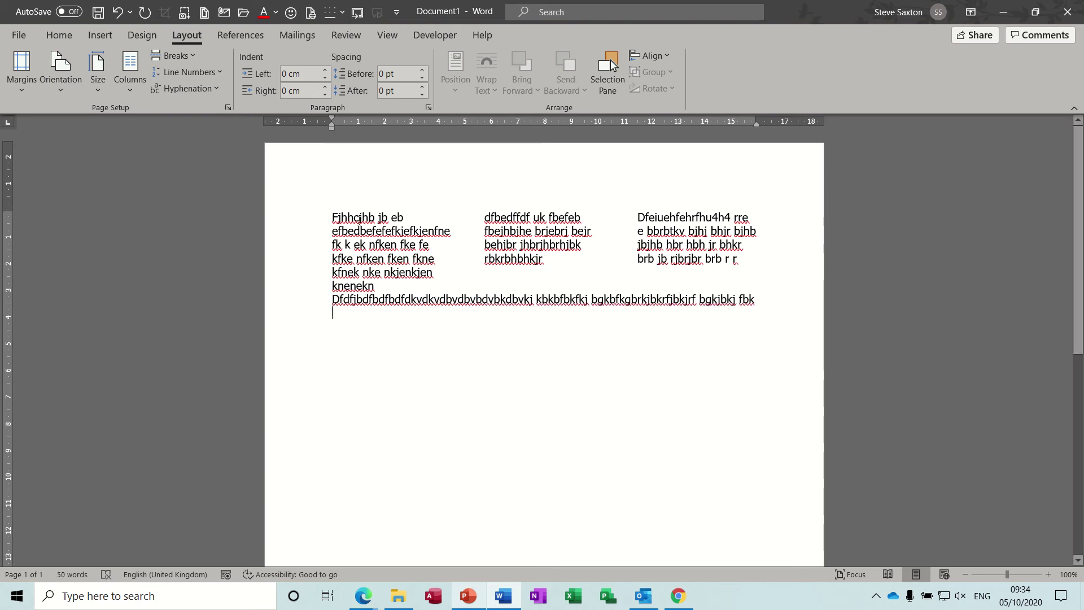
- Append extra filler text to the ends of the middle and third columns
{"action": "left_click", "coordinate": [480, 265]}
{"action": "left_click", "coordinate": [557, 261]}
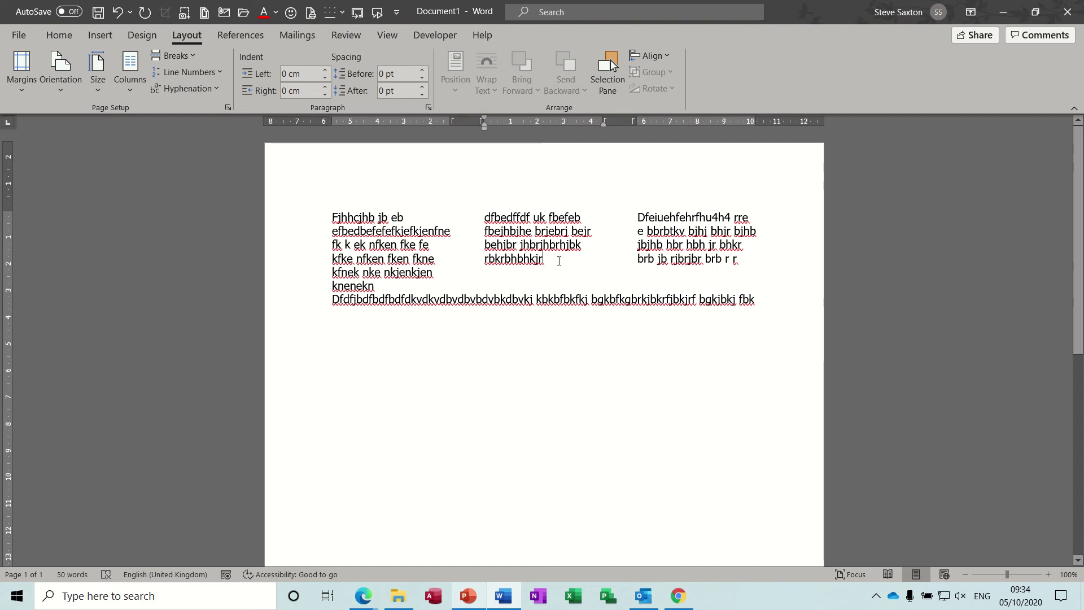
{"action": "type", "text": "dfjbdfbdfbdfjdbfbdf"}
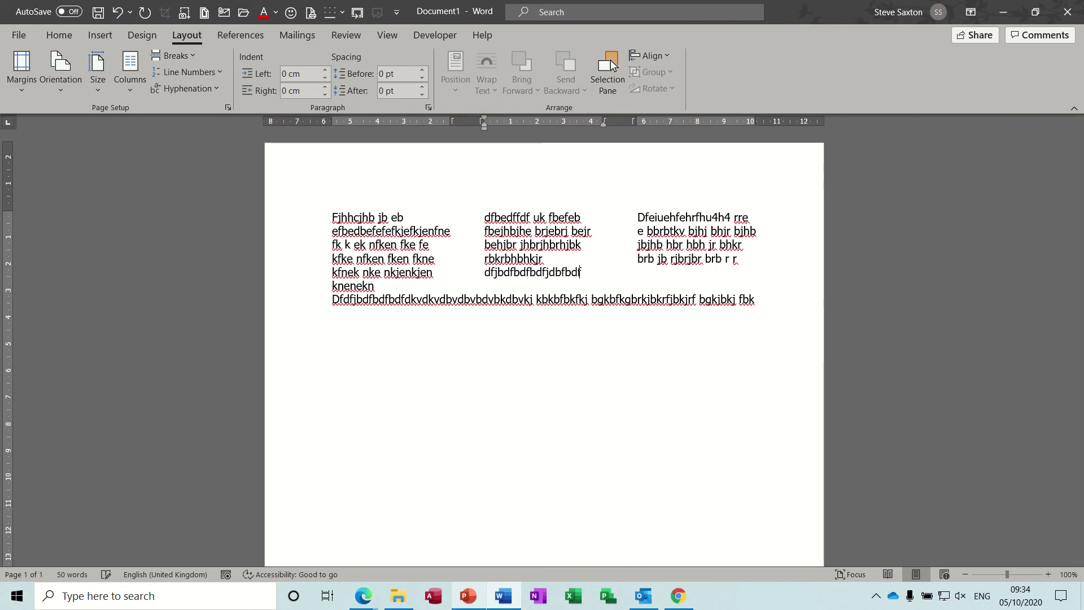
{"action": "type", "text": "bdfd fddjbdvjnkdkndf"}
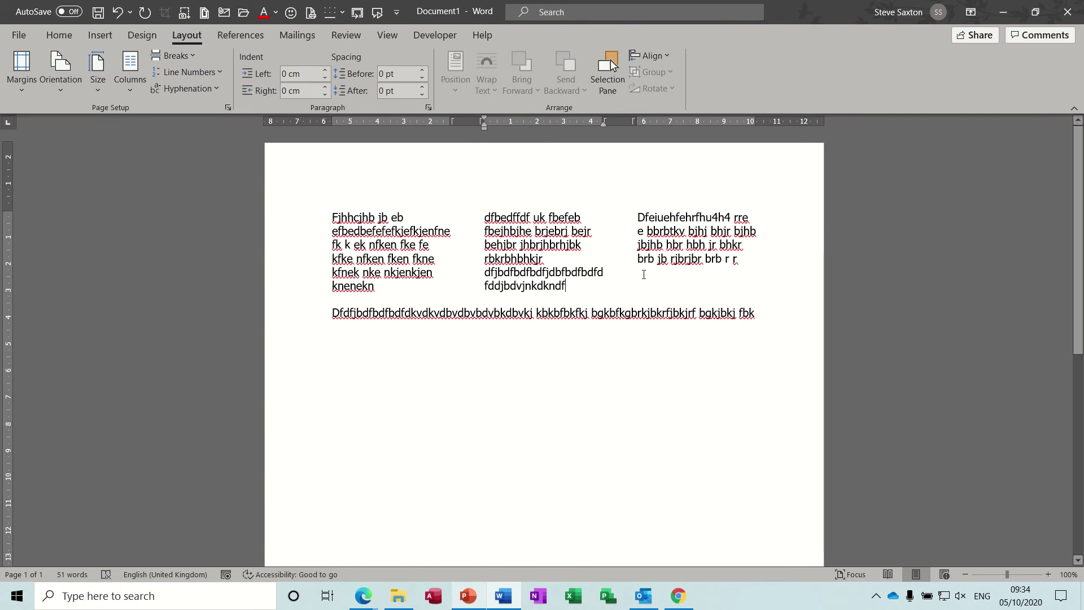
{"action": "left_click", "coordinate": [734, 267]}
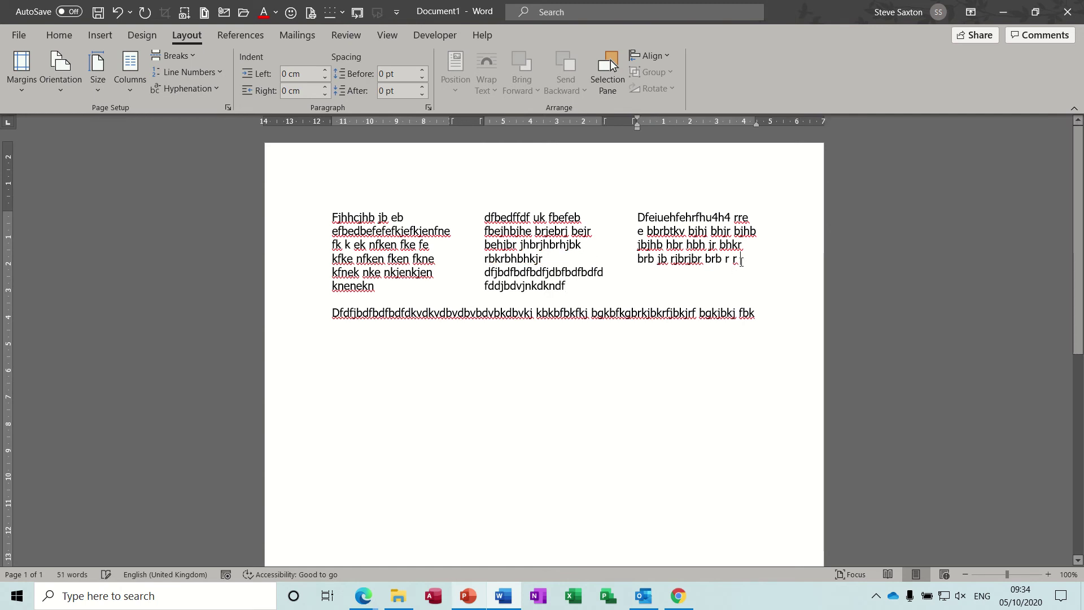
{"action": "type", "text": "fuh r"}
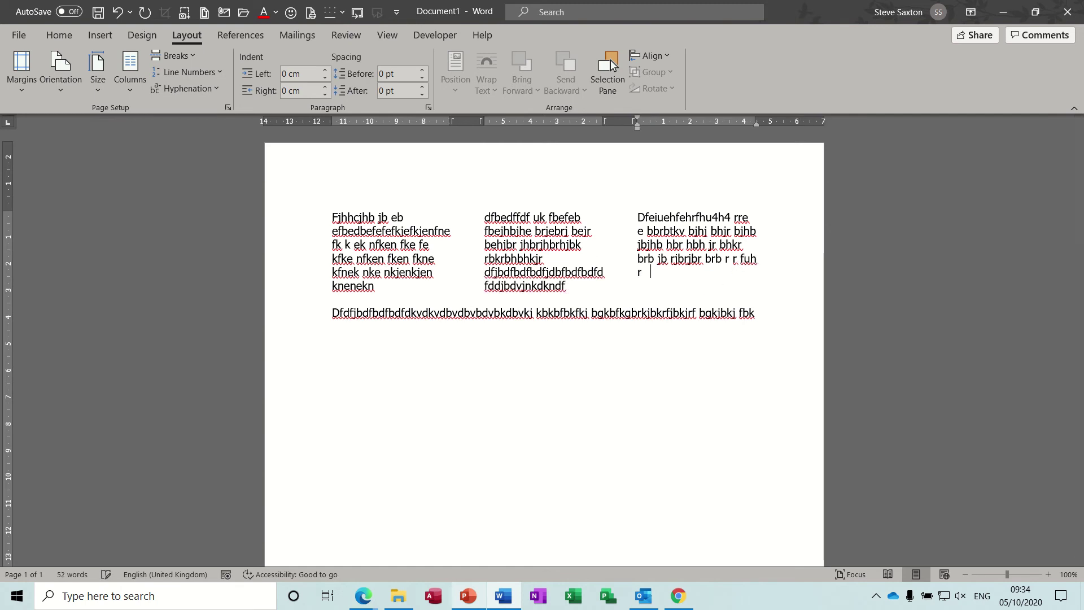
{"action": "type", "text": " br b rjkrjbrbrbjrjrjb rjbrj bjr"}
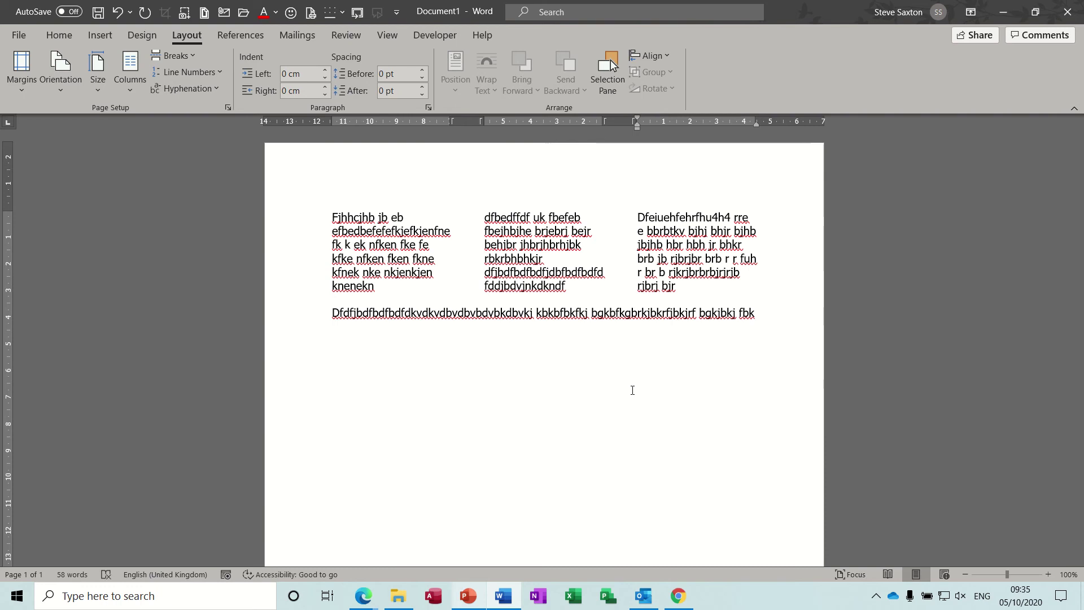
- Close the column document without saving and start a new blank document with Ctrl+N
{"action": "key", "text": "alt+F4"}
{"action": "left_click", "coordinate": [599, 376]}
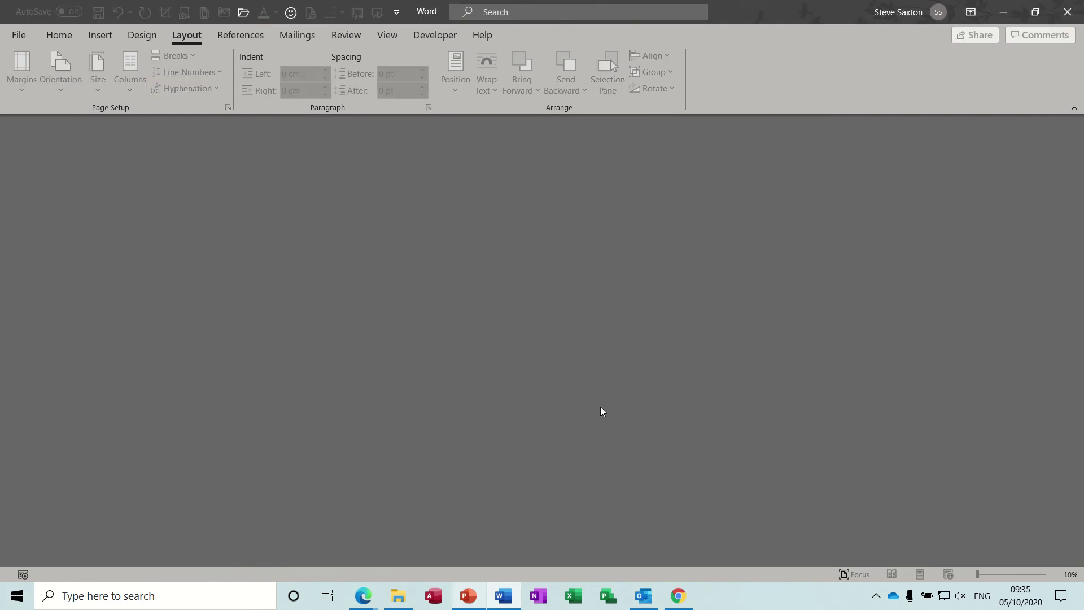
{"action": "key", "text": "ctrl+n"}
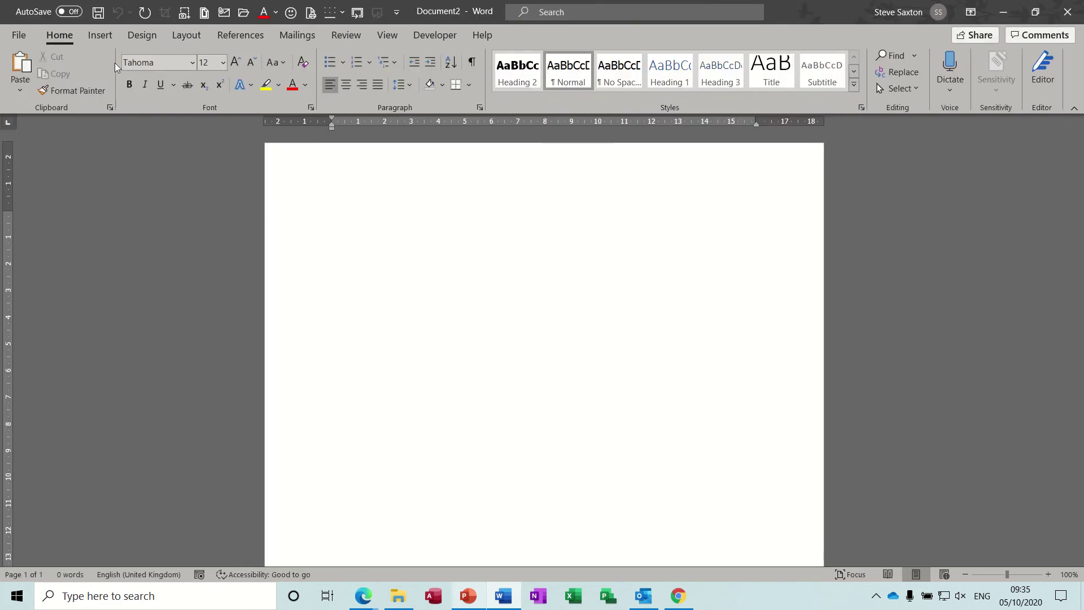
- Choose Draw Text Box from the Insert tab's Text Box menu
{"action": "left_click", "coordinate": [101, 36]}
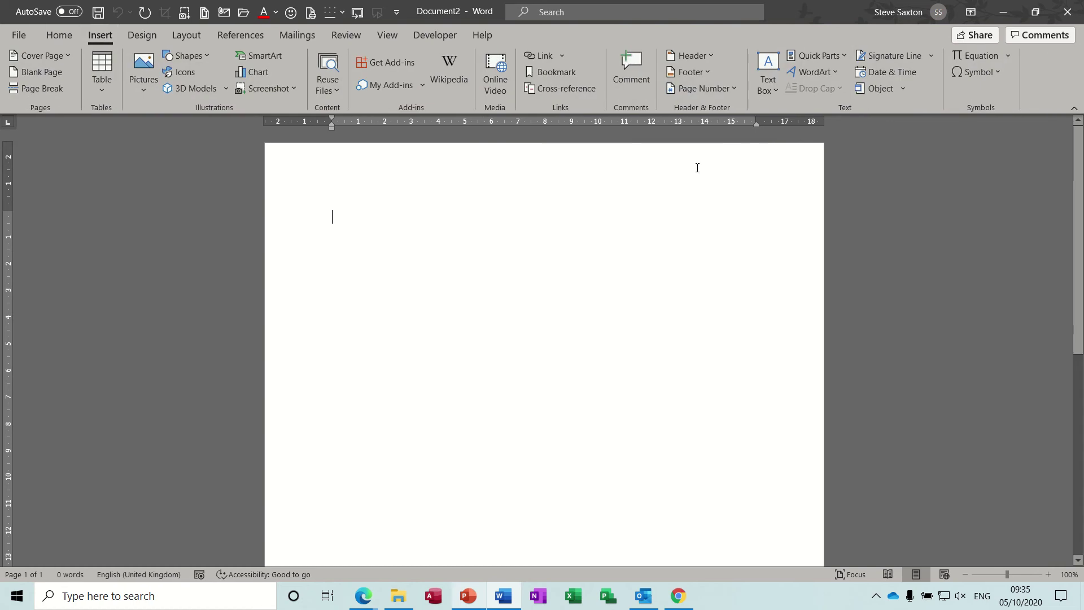
{"action": "left_click", "coordinate": [775, 91]}
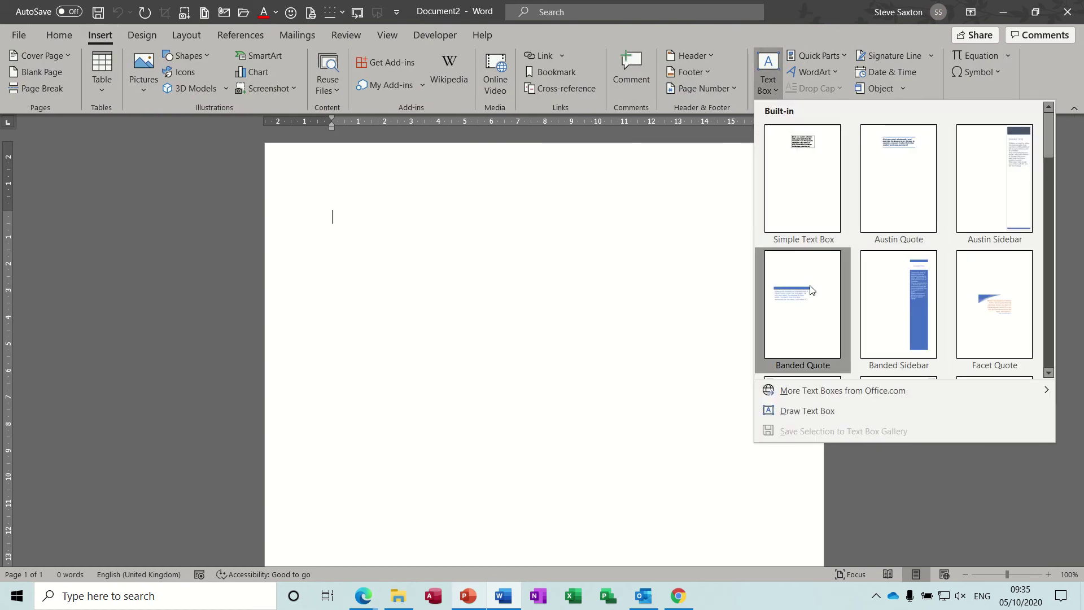
{"action": "left_click", "coordinate": [823, 410]}
- Draw a text box near the top of the page, nudging it slightly into place
{"action": "left_click_drag", "start_coordinate": [379, 217], "coordinate": [514, 315]}
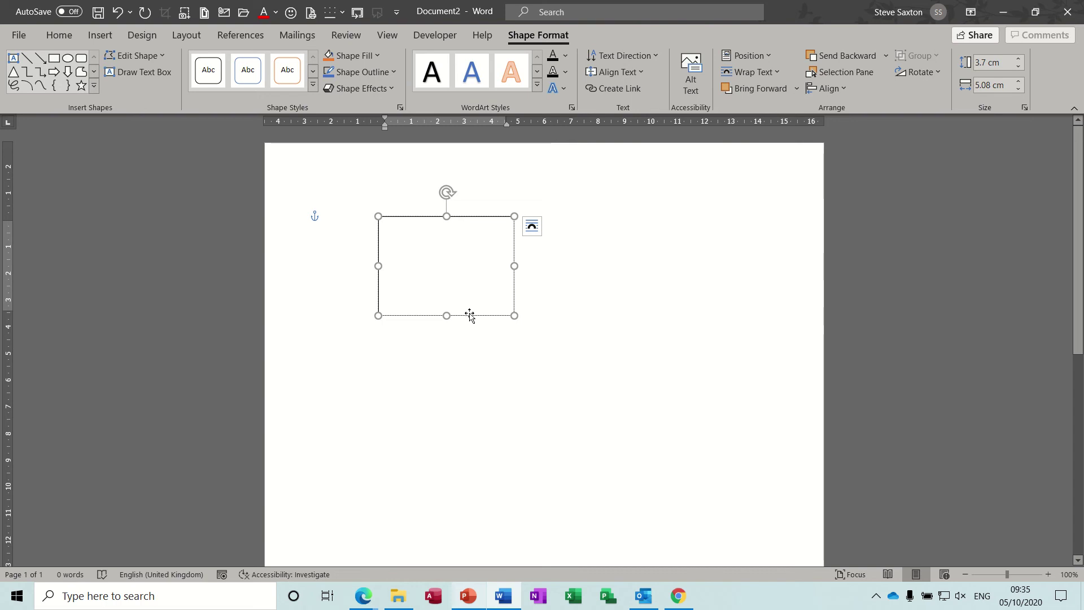
{"action": "mouse_move", "coordinate": [472, 314]}
{"action": "left_mouse_down"}
{"action": "mouse_move", "coordinate": [569, 342]}
{"action": "mouse_move", "coordinate": [633, 305]}
{"action": "mouse_move", "coordinate": [663, 341]}
{"action": "mouse_move", "coordinate": [458, 314]}
{"action": "left_mouse_up"}
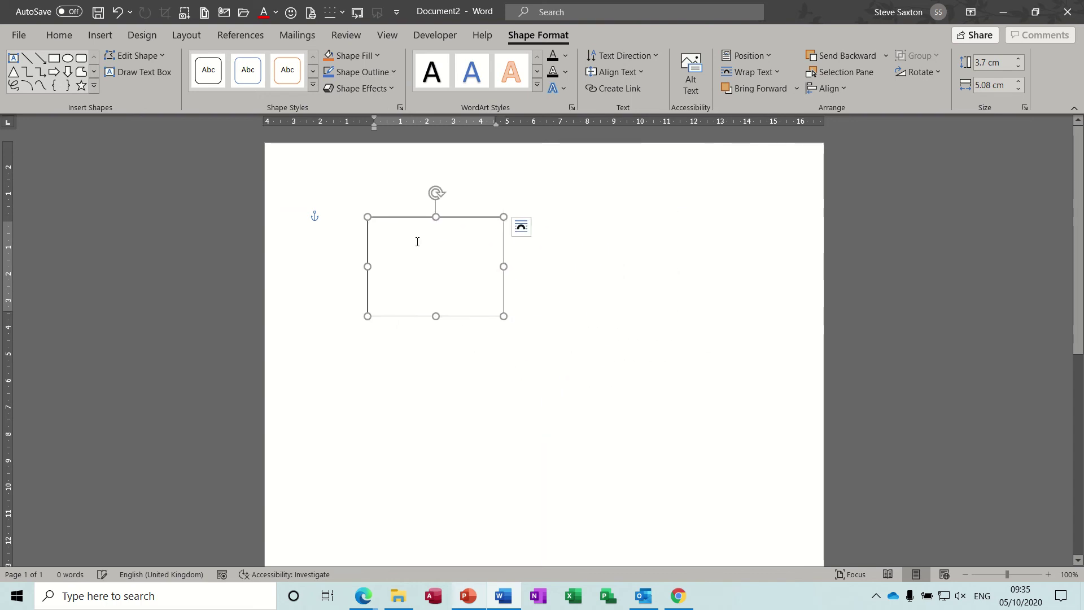
{"action": "left_click", "coordinate": [398, 234]}
- Type the four-line name and postal address into the text box
{"action": "type", "text": "Mr S"}
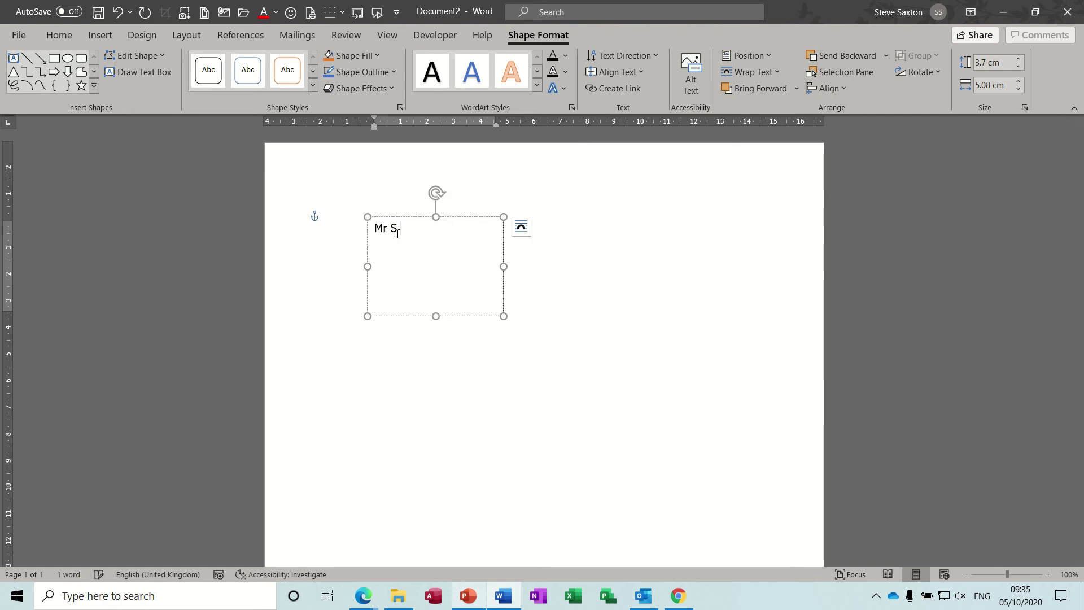
{"action": "type", "text": " Saxton"}
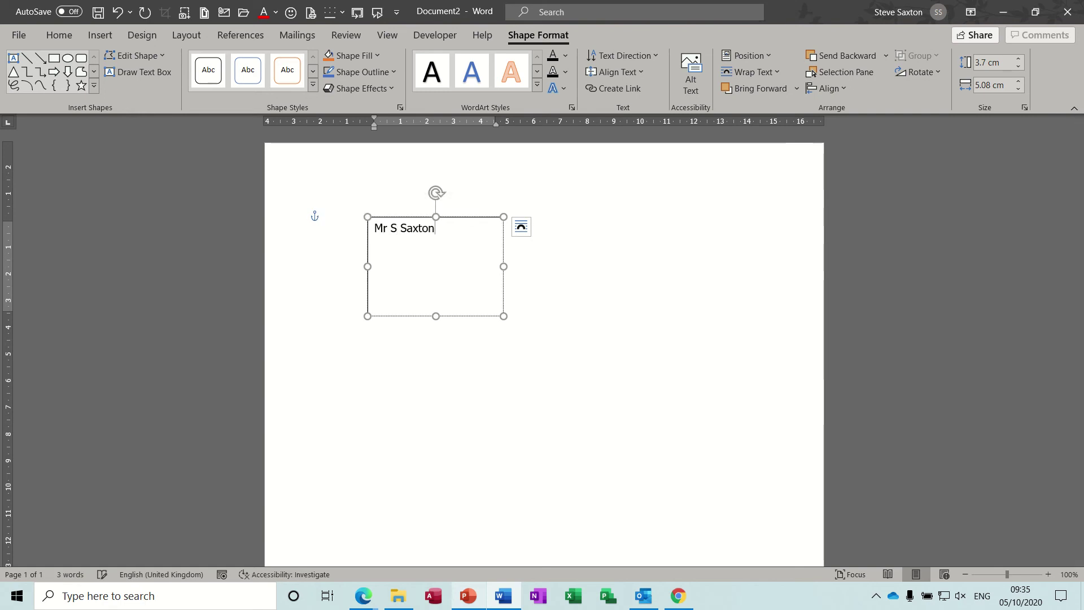
{"action": "key", "text": "Return"}
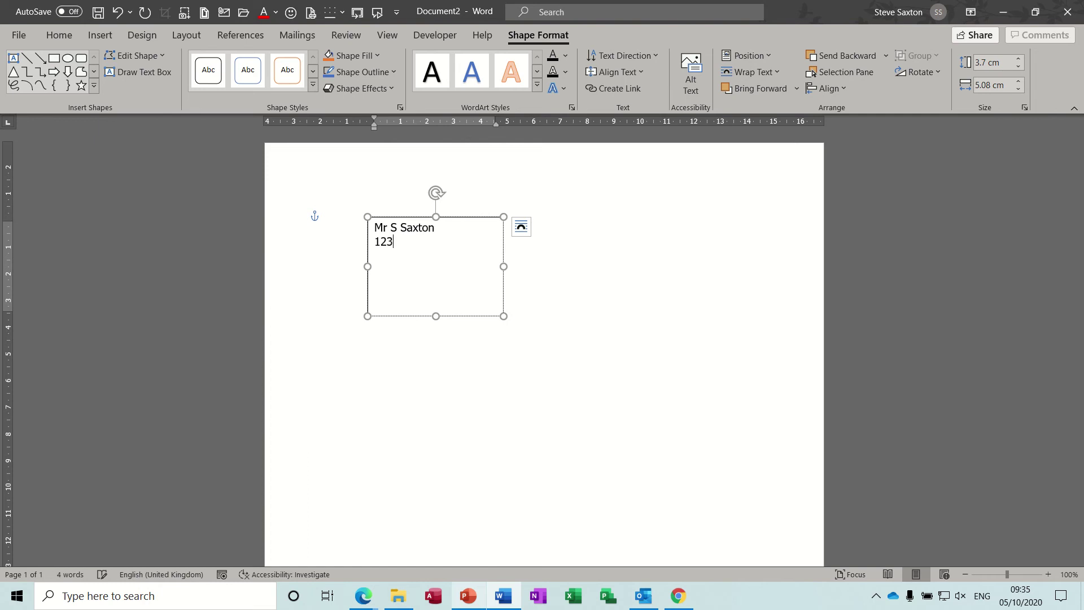
{"action": "key", "text": "Return"}
{"action": "type", "text": "Wibsey"}
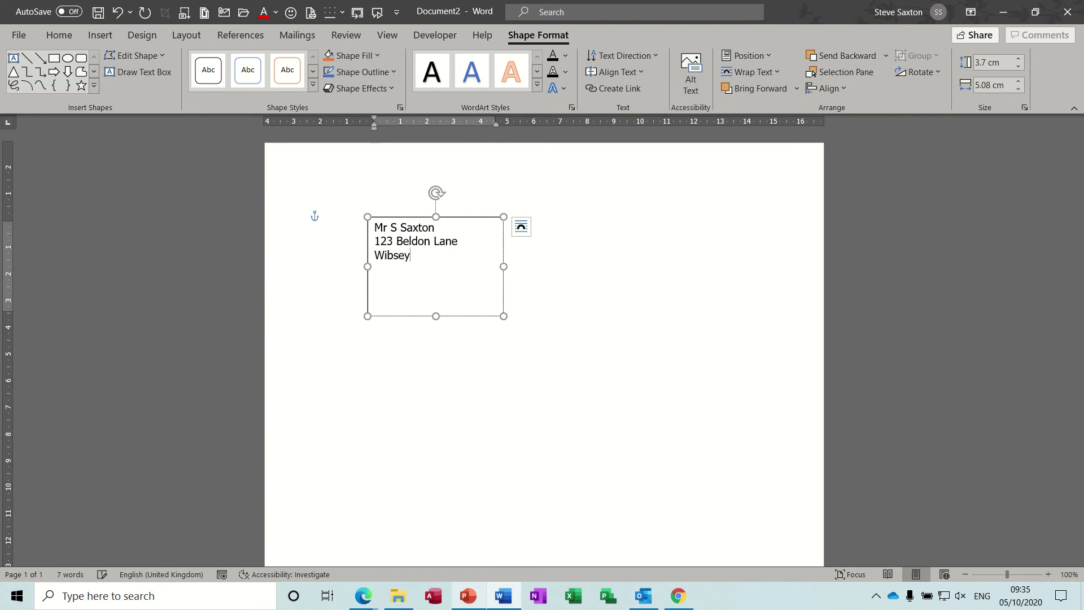
{"action": "key", "text": "Return"}
{"action": "type", "text": "Bradford"}
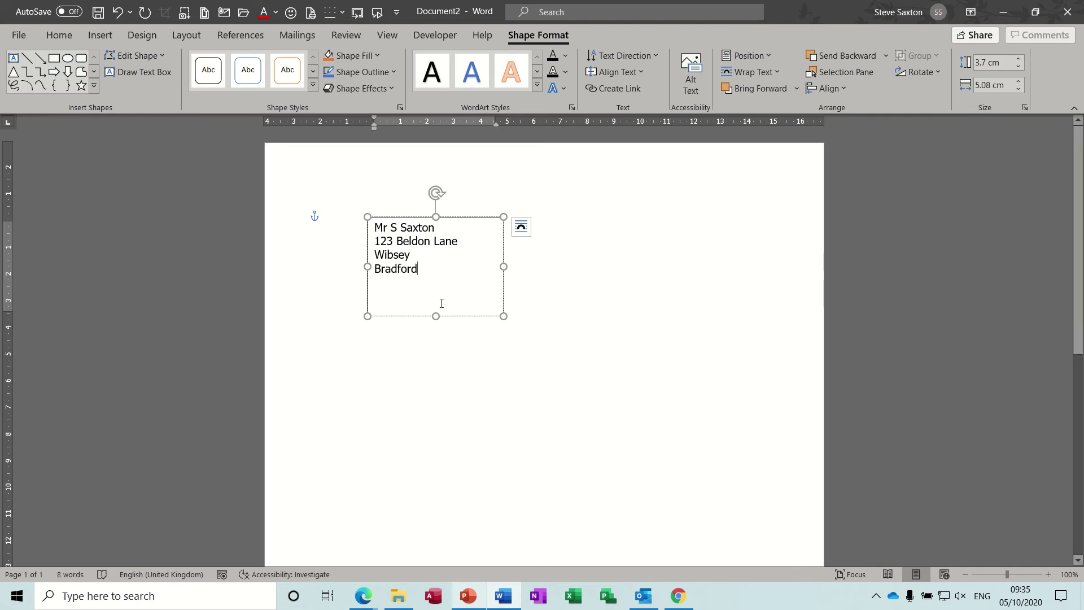
- Move the address box to the page's upper right and remove its outline
{"action": "left_click_drag", "start_coordinate": [518, 303], "coordinate": [696, 281]}
{"action": "left_click", "coordinate": [511, 285]}
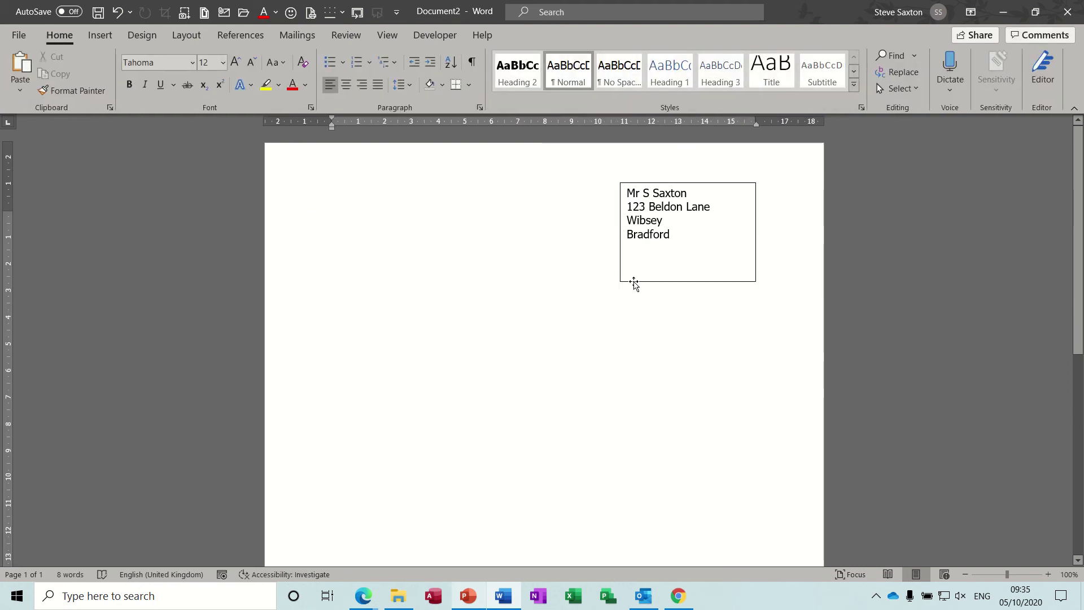
{"action": "left_click", "coordinate": [634, 282]}
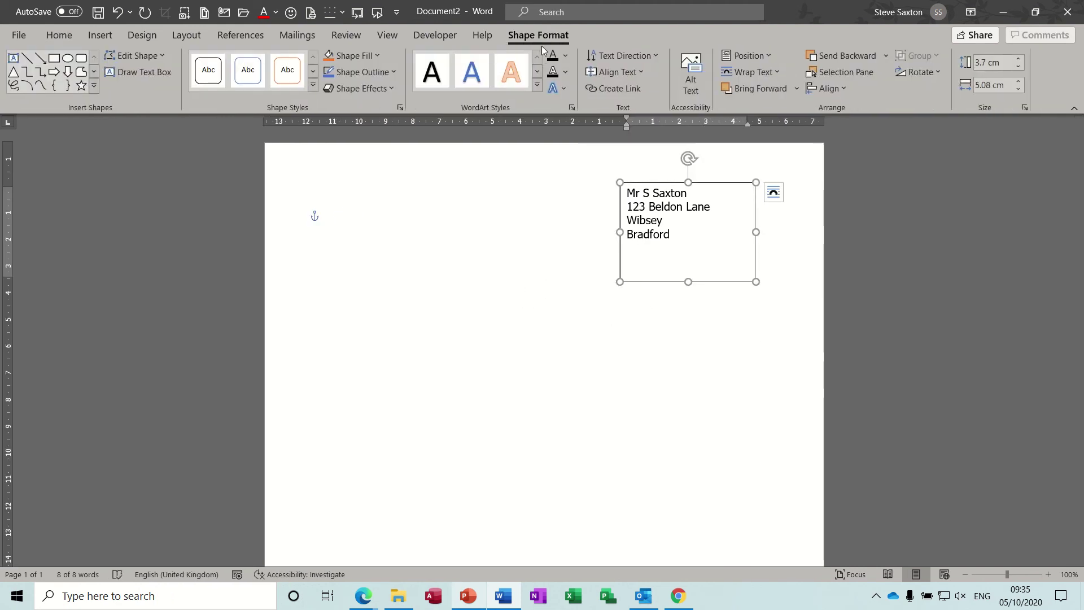
{"action": "left_click", "coordinate": [393, 73]}
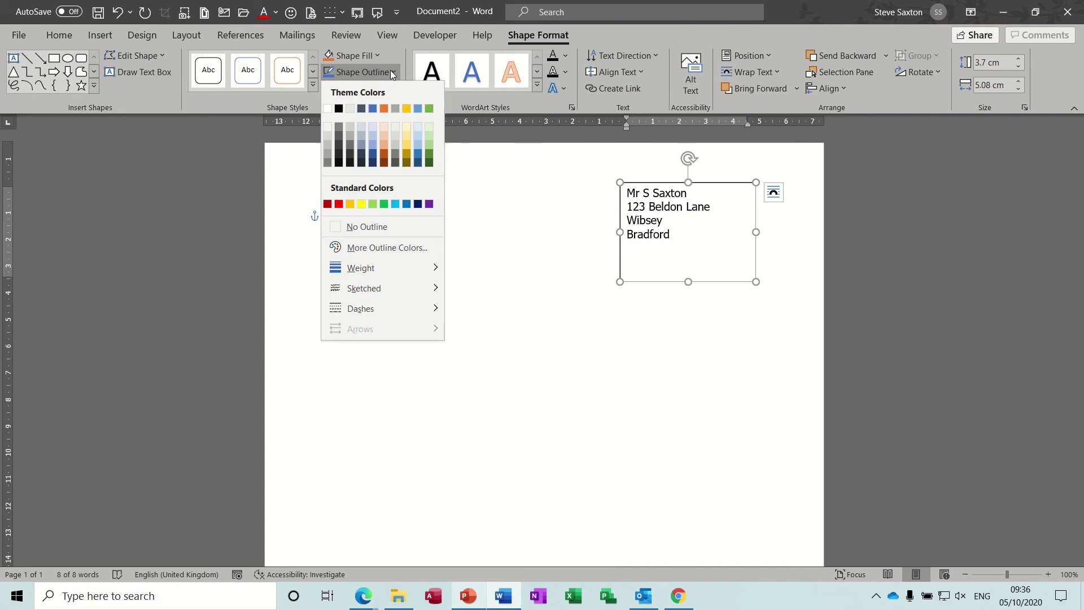
{"action": "left_click", "coordinate": [369, 226]}
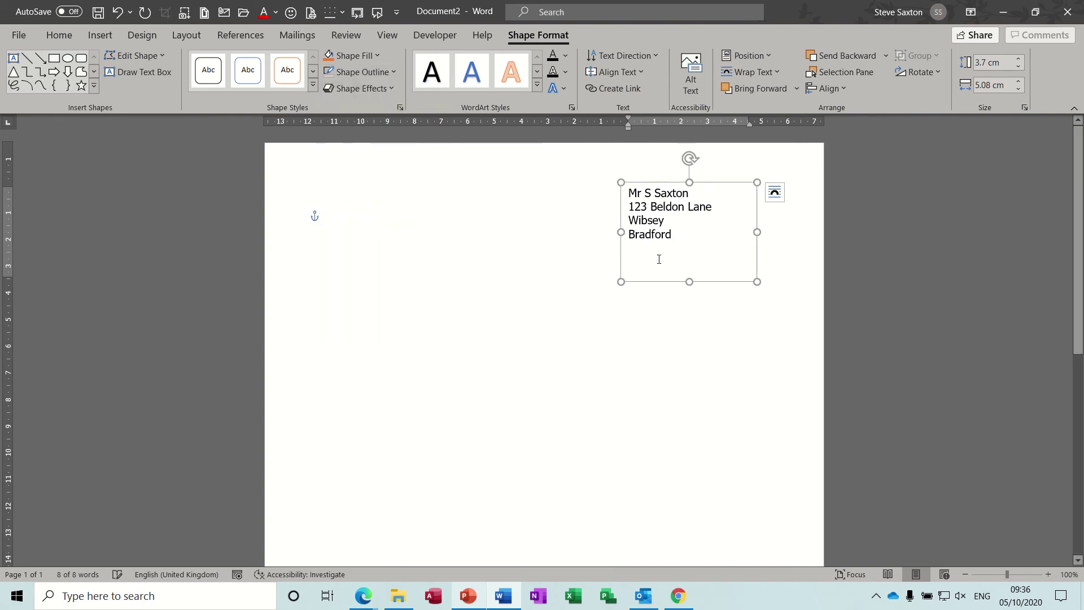
{"action": "left_click", "coordinate": [703, 341]}
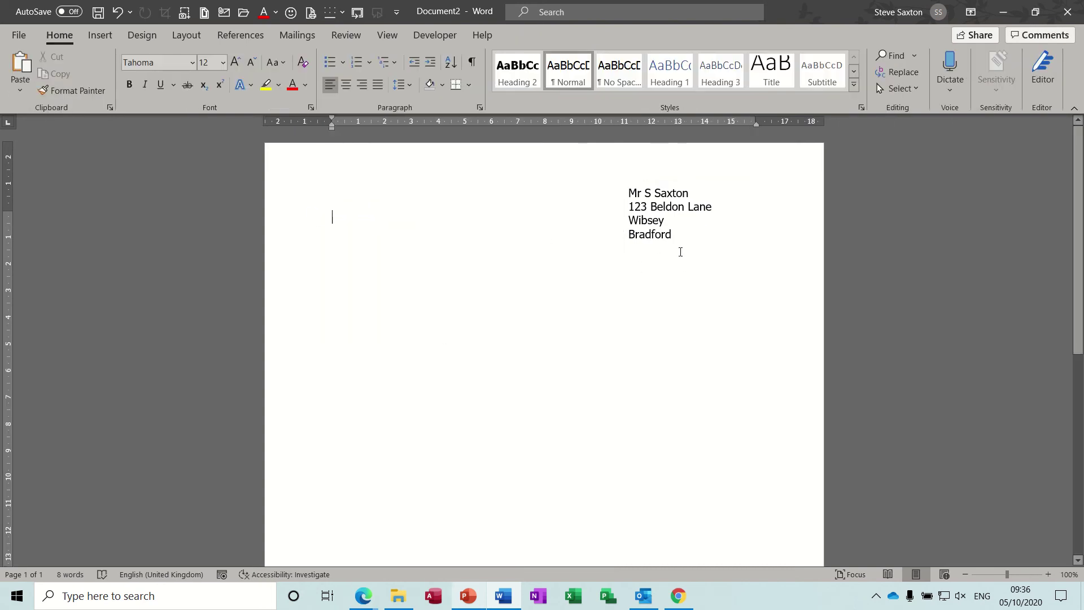
- Fix the stray extra letters at the end of the street line
{"action": "left_click", "coordinate": [680, 252]}
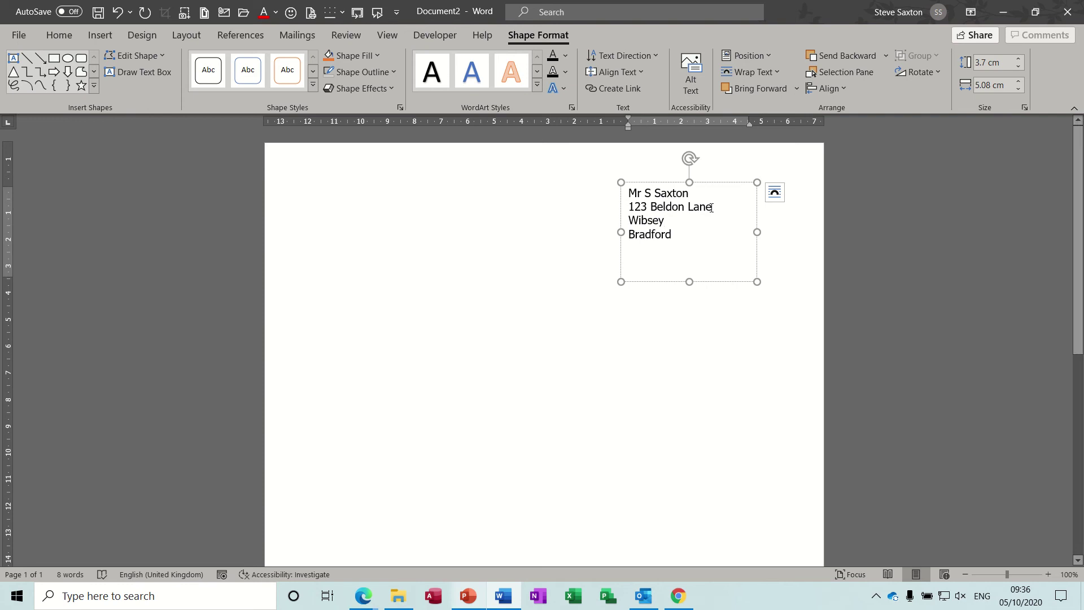
{"action": "type", "text": "ss"}
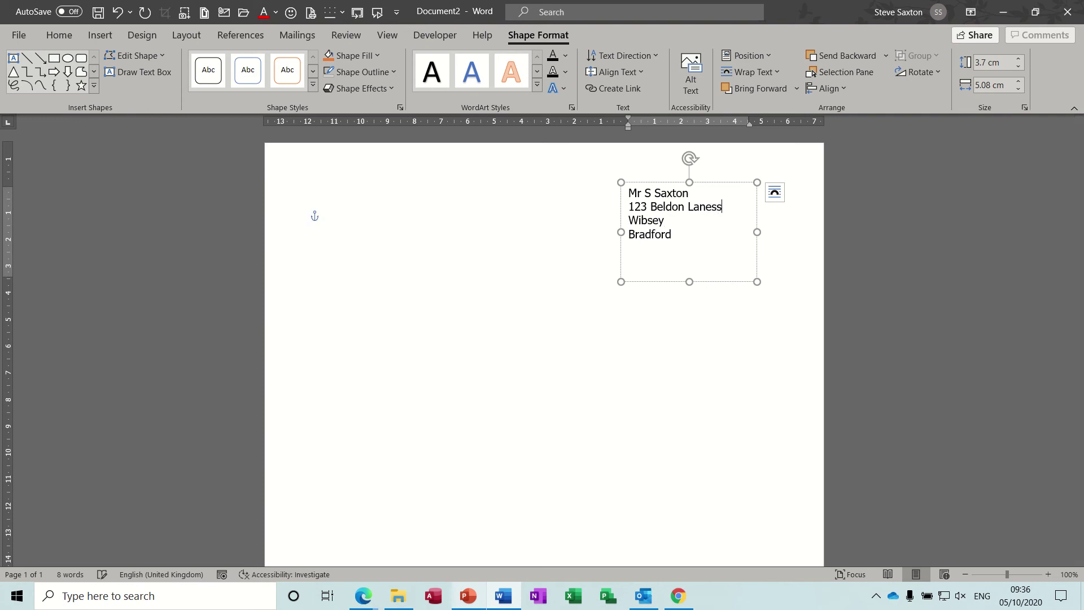
{"action": "left_click", "coordinate": [675, 224]}
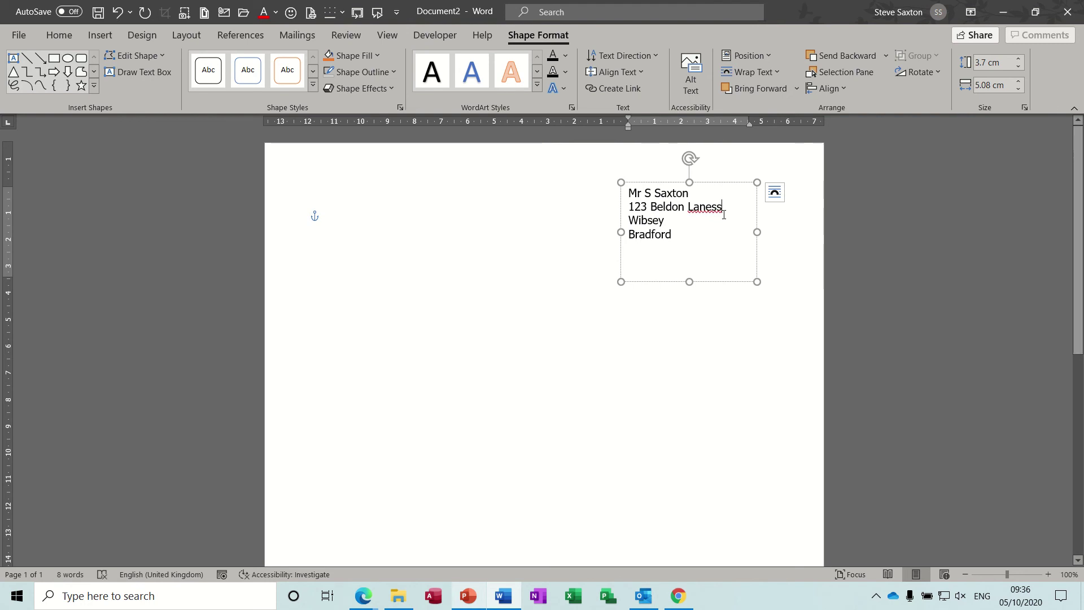
{"action": "key", "text": "BackSpace"}
{"action": "key", "text": "BackSpace"}
- Shorten the address box to 2.5 cm tall so it just fits its four lines
{"action": "left_click", "coordinate": [446, 259]}
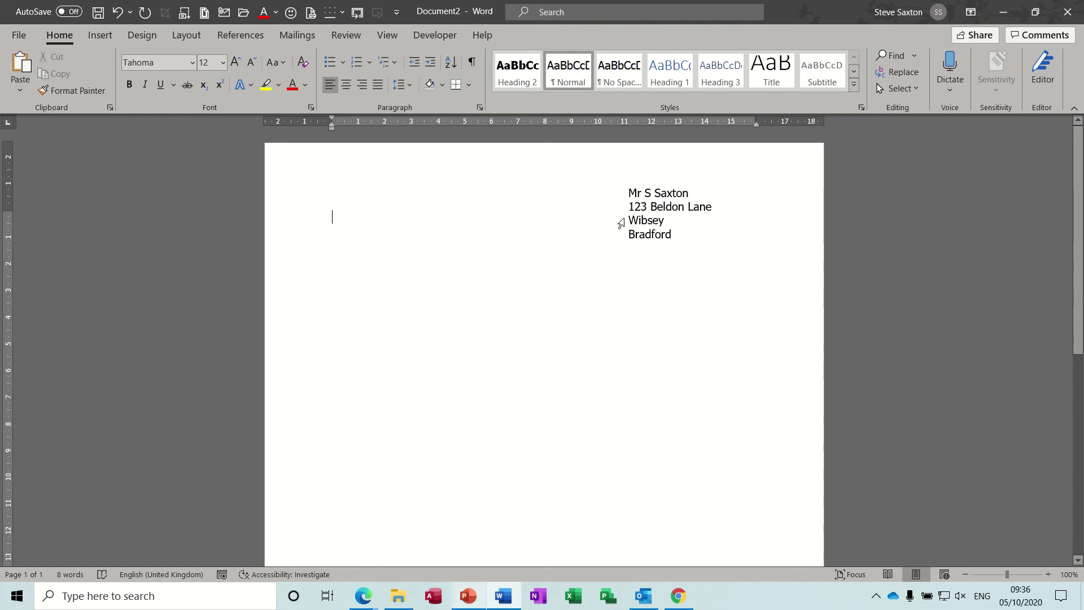
{"action": "left_click", "coordinate": [621, 223]}
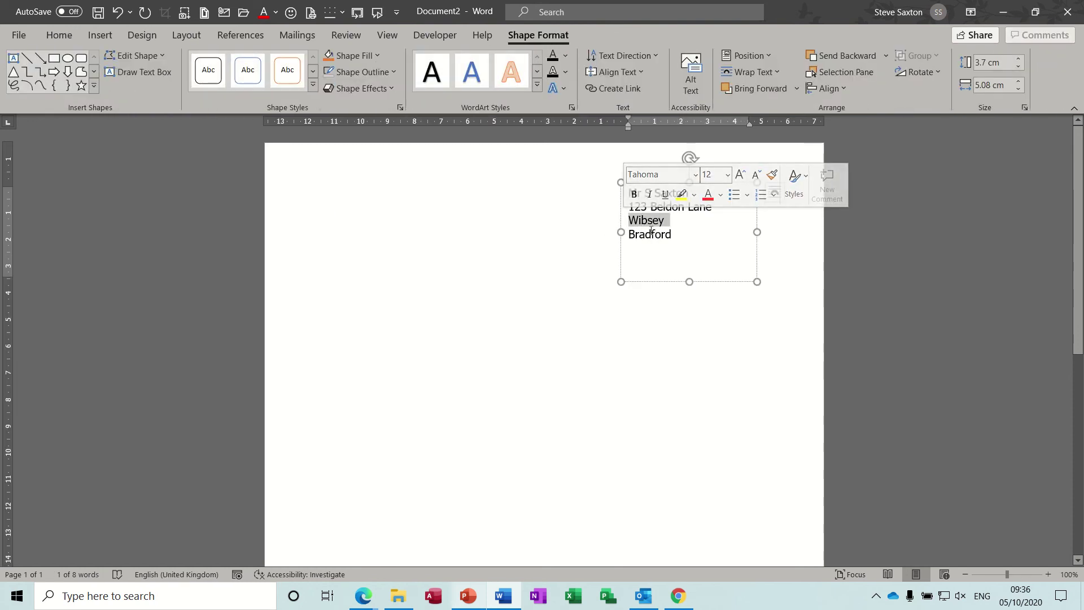
{"action": "left_click", "coordinate": [387, 283]}
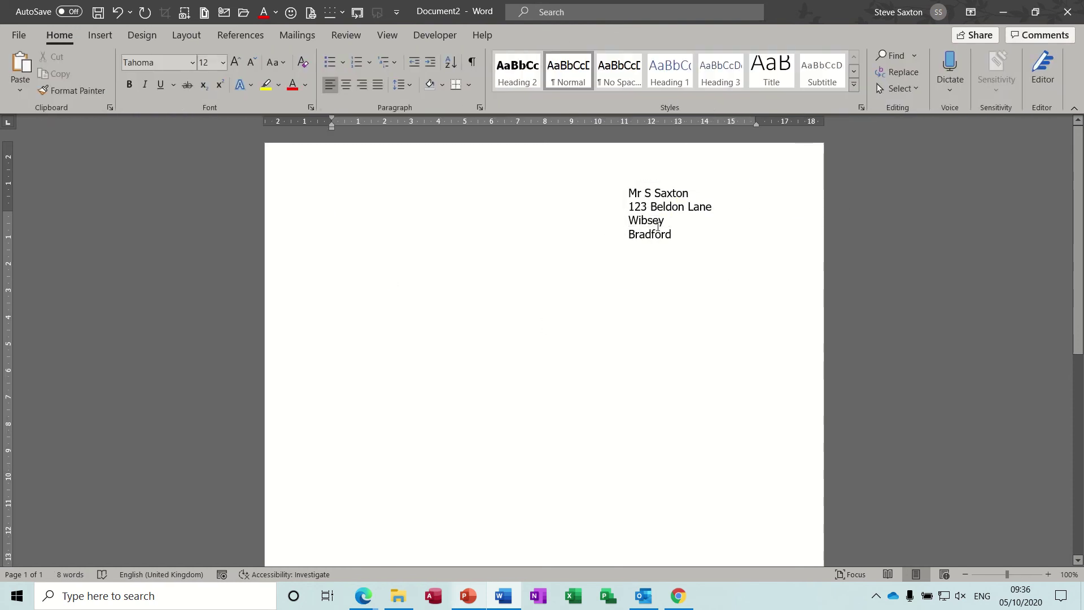
{"action": "left_click", "coordinate": [658, 225]}
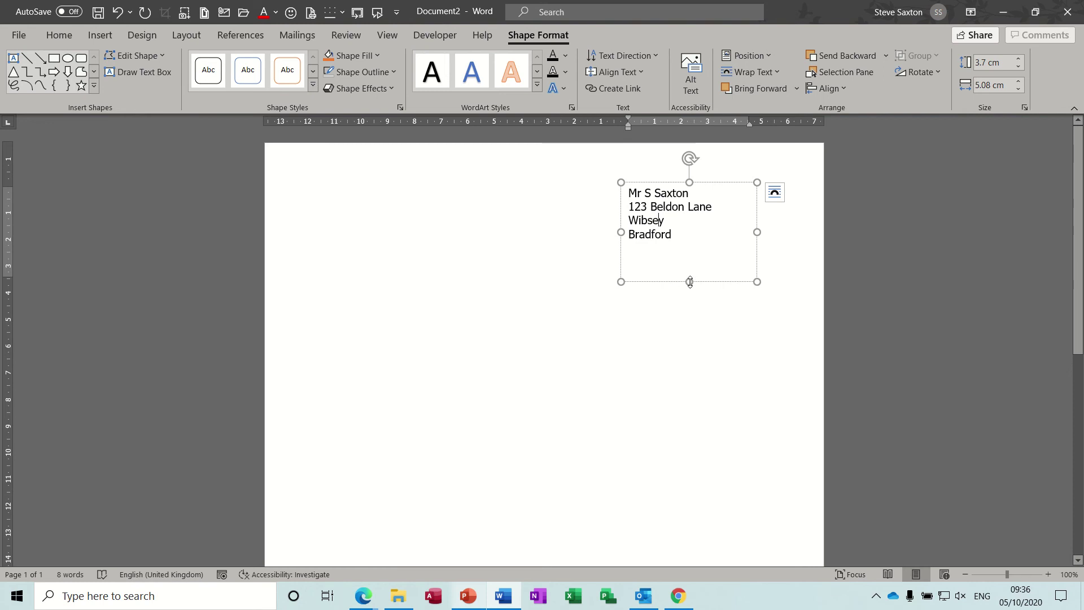
{"action": "left_click_drag", "start_coordinate": [690, 281], "coordinate": [689, 248]}
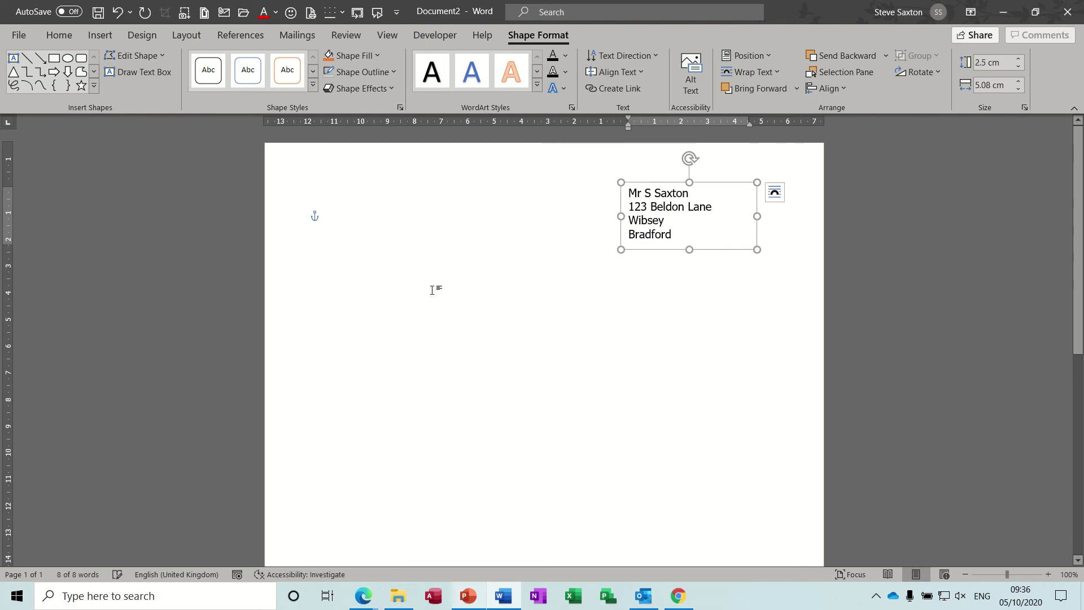
{"action": "left_click", "coordinate": [433, 290]}
{"action": "left_click", "coordinate": [100, 35]}
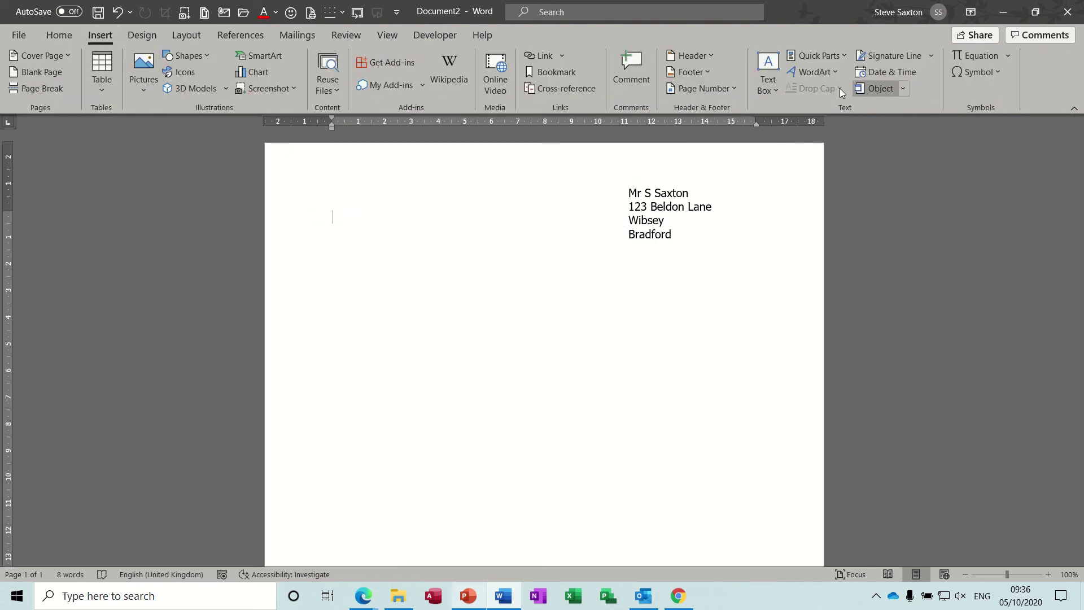
- Draw a plain text box on the left of the page below the address block
{"action": "left_click", "coordinate": [771, 88]}
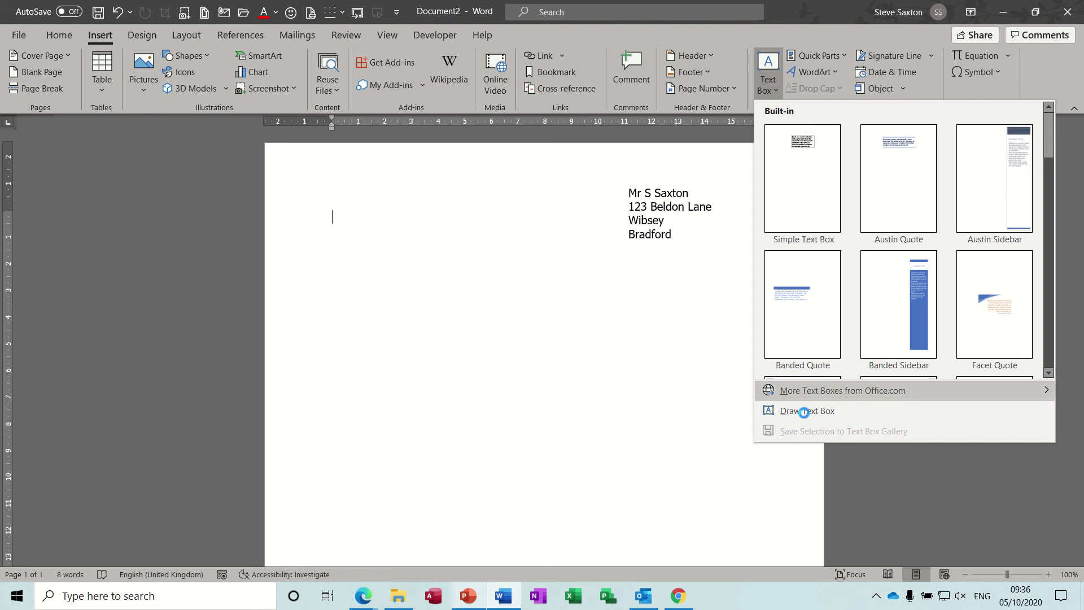
{"action": "left_click", "coordinate": [799, 411]}
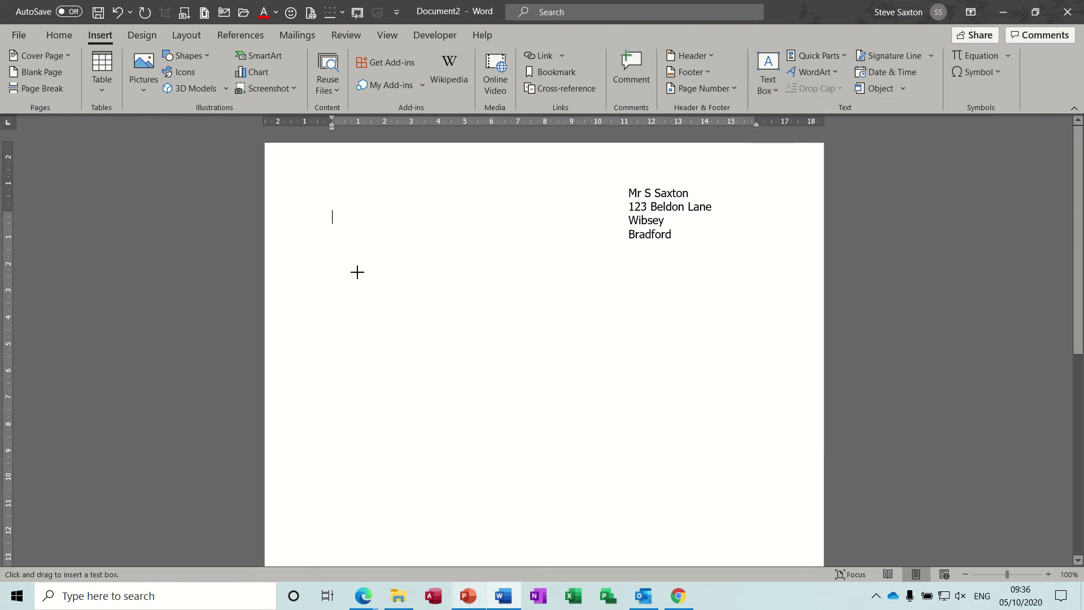
{"action": "mouse_move", "coordinate": [357, 273]}
{"action": "left_mouse_down"}
{"action": "mouse_move", "coordinate": [467, 306]}
{"action": "mouse_move", "coordinate": [507, 305]}
{"action": "mouse_move", "coordinate": [489, 320]}
{"action": "mouse_move", "coordinate": [514, 358]}
{"action": "mouse_move", "coordinate": [486, 303]}
{"action": "mouse_move", "coordinate": [541, 419]}
{"action": "left_mouse_up"}
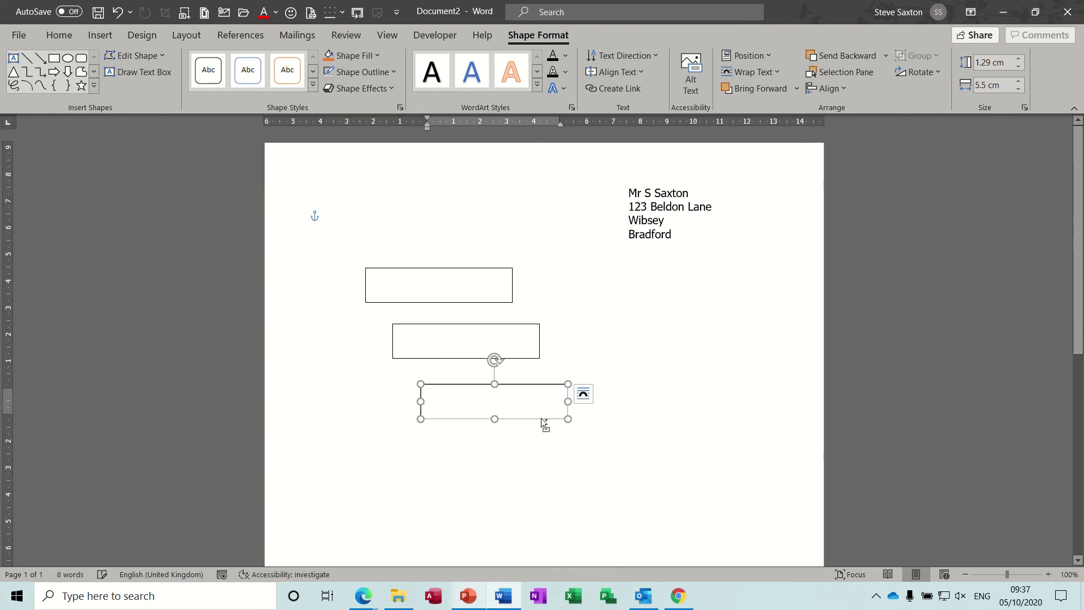
{"action": "left_click", "coordinate": [416, 290]}
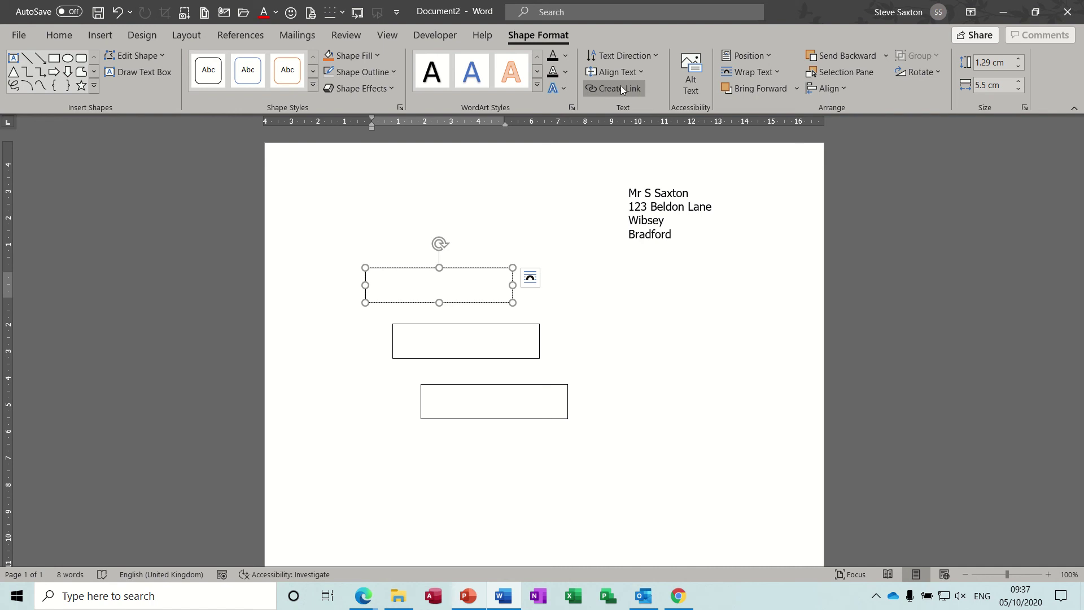
- Use Create Link to chain the top text box to the second, then the second to the third
{"action": "left_click", "coordinate": [605, 89]}
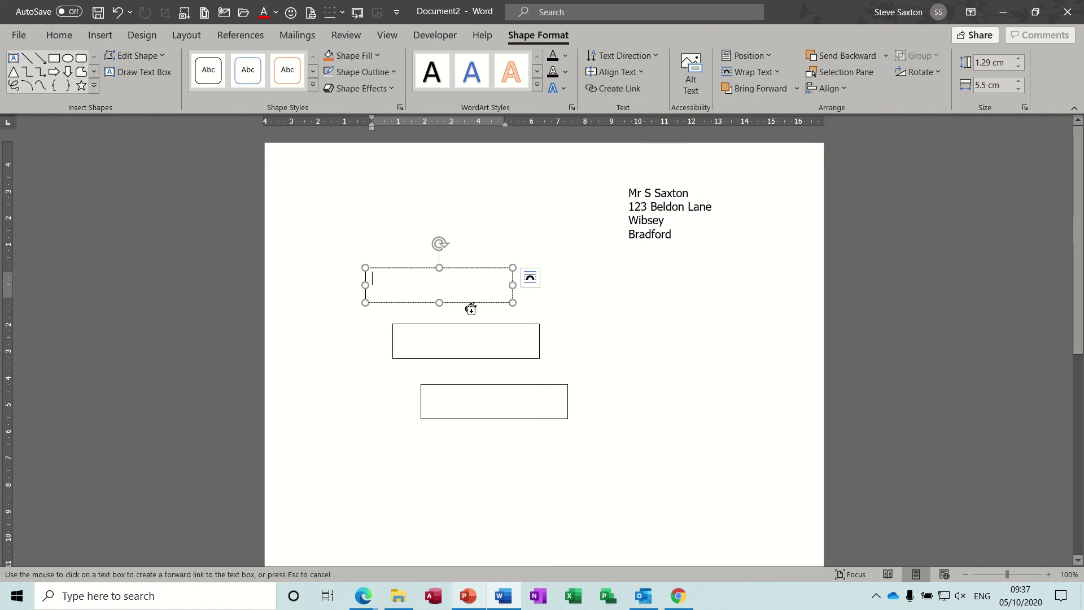
{"action": "left_click", "coordinate": [458, 334]}
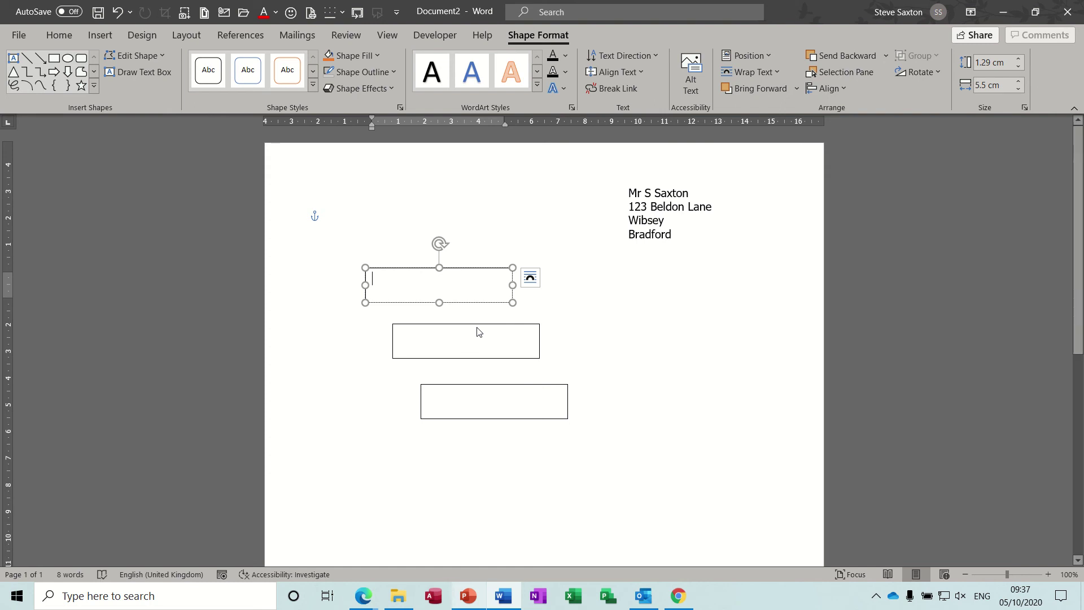
{"action": "left_click", "coordinate": [480, 324]}
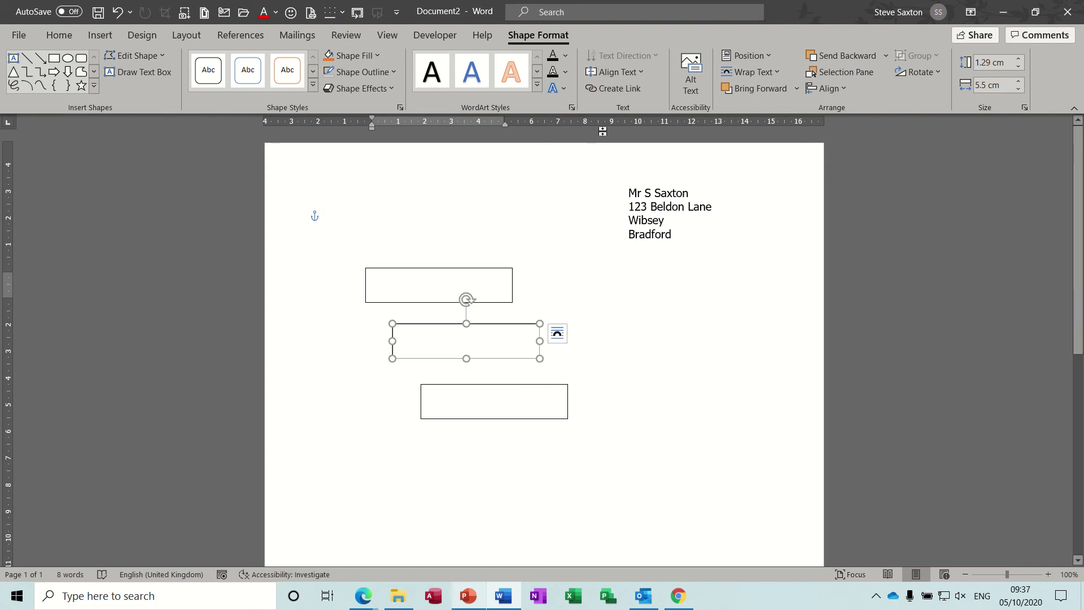
{"action": "left_click", "coordinate": [607, 87]}
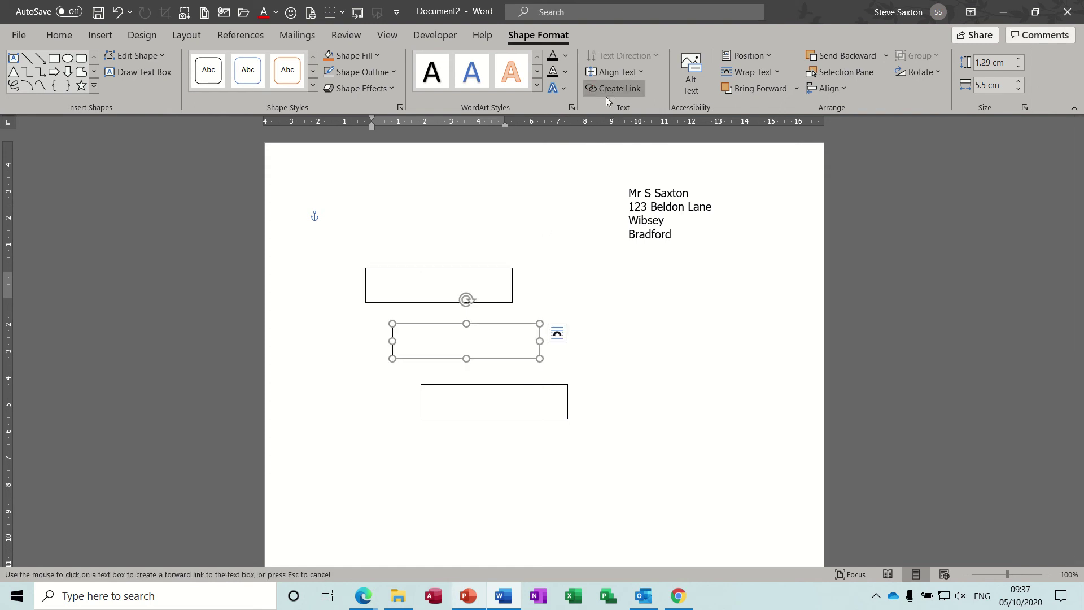
{"action": "left_click", "coordinate": [495, 398]}
- Type filler text that flows from the first into the second linked box, then shift the third box down-right
{"action": "left_click", "coordinate": [404, 283]}
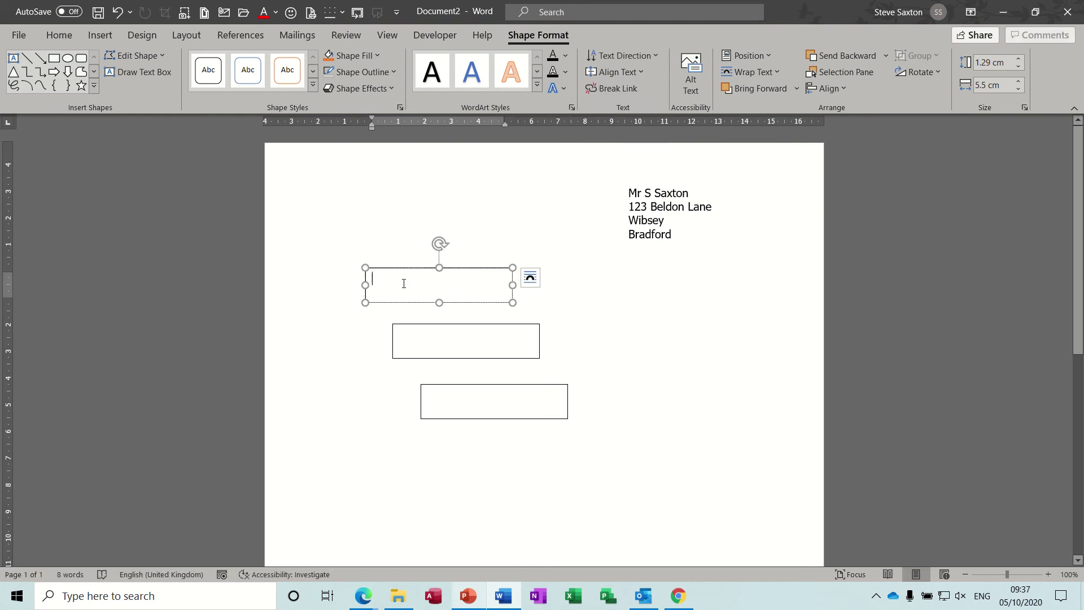
{"action": "type", "text": "Dffib  e"}
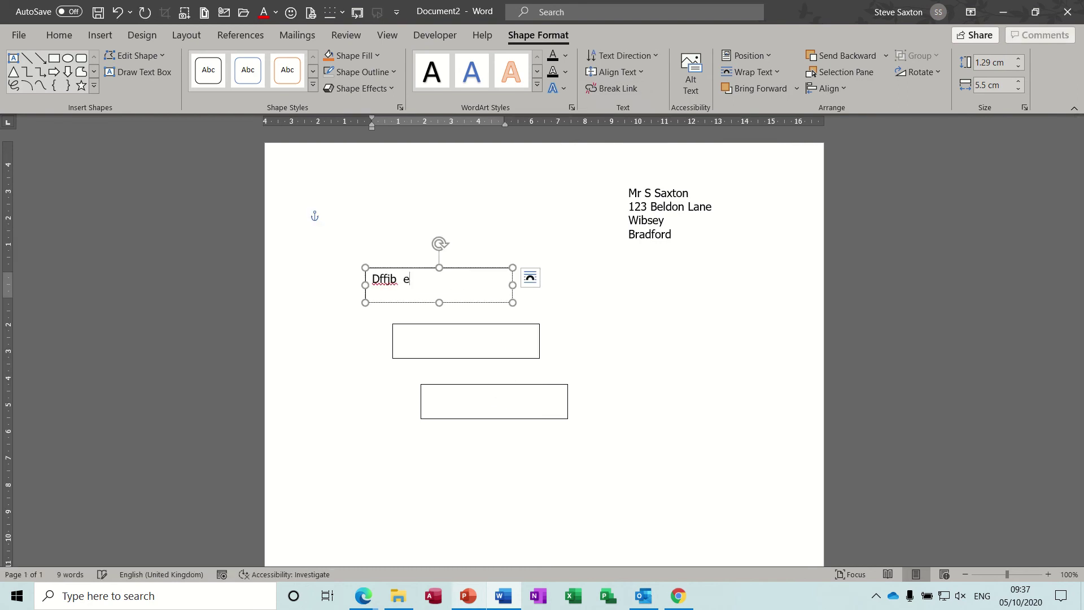
{"action": "type", "text": "ubebebebebebebebebeb"}
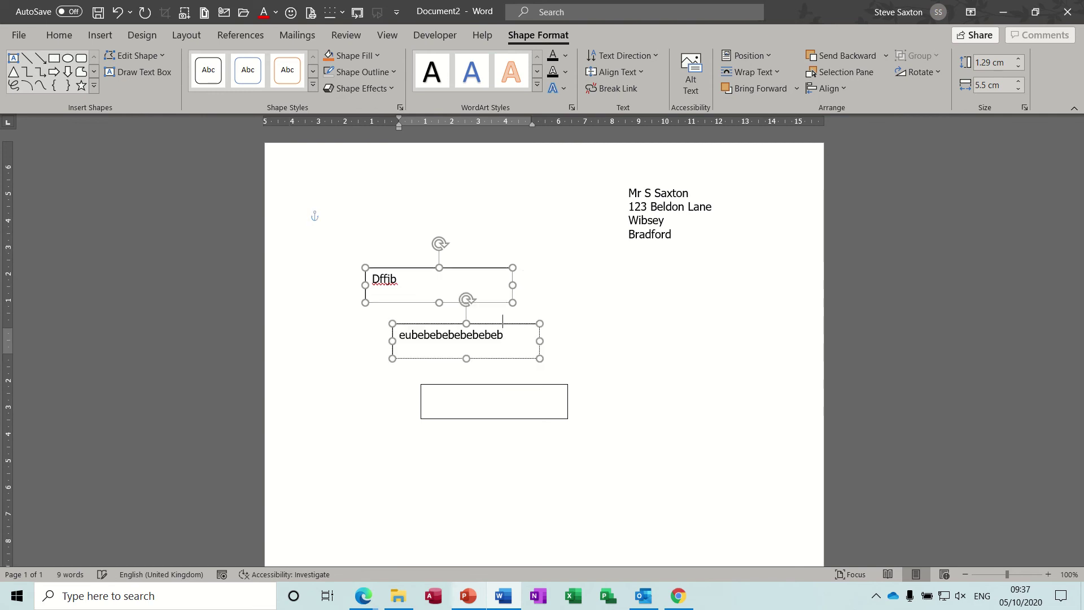
{"action": "type", "text": " ku "}
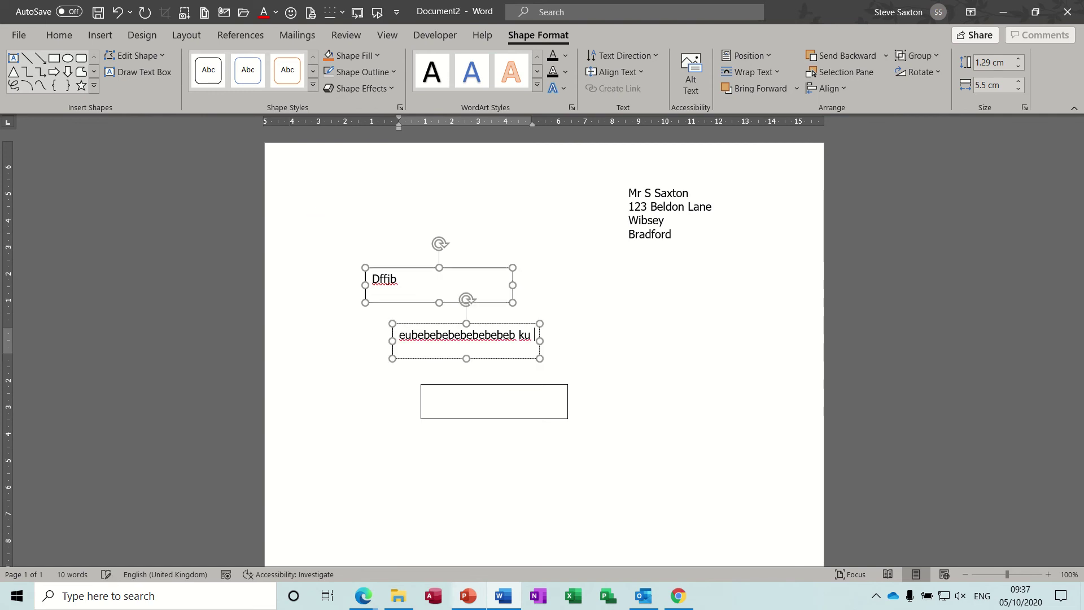
{"action": "type", "text": "b  bb  k k j"}
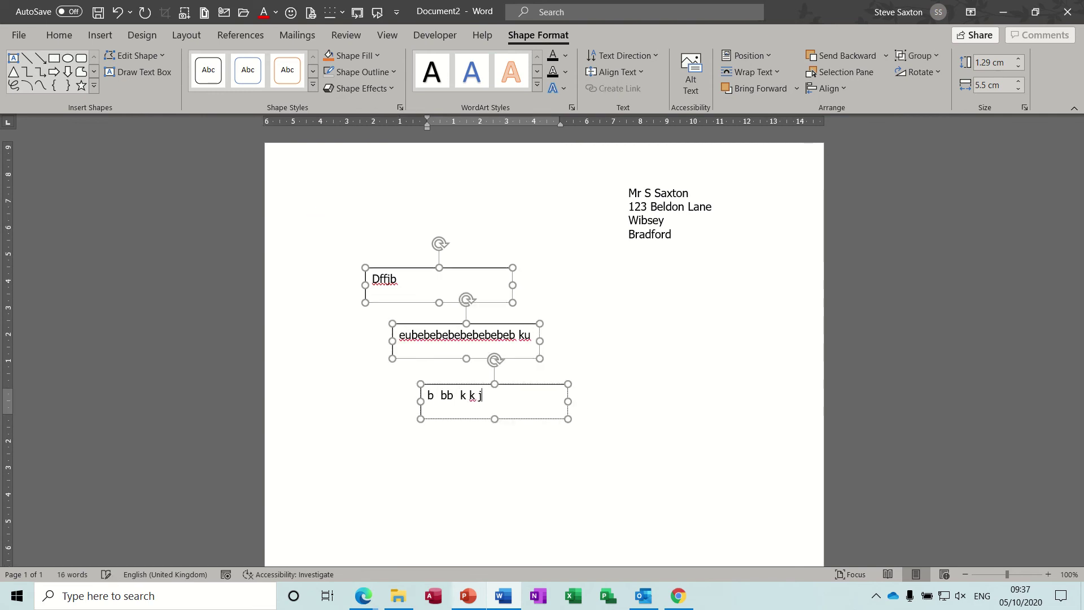
{"action": "left_click", "coordinate": [434, 331]}
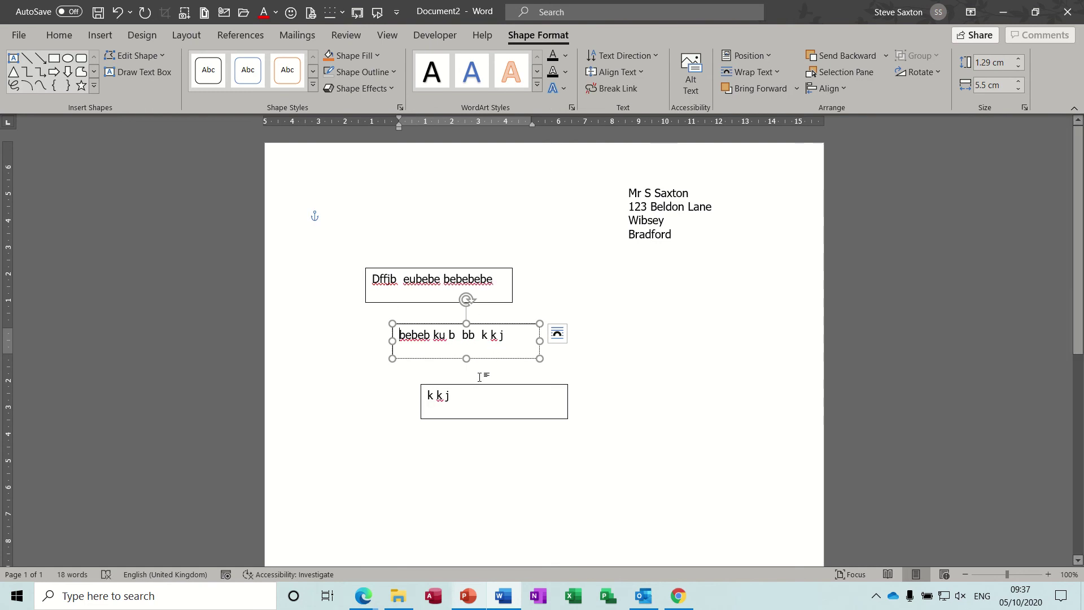
{"action": "left_click_drag", "start_coordinate": [497, 384], "coordinate": [584, 414]}
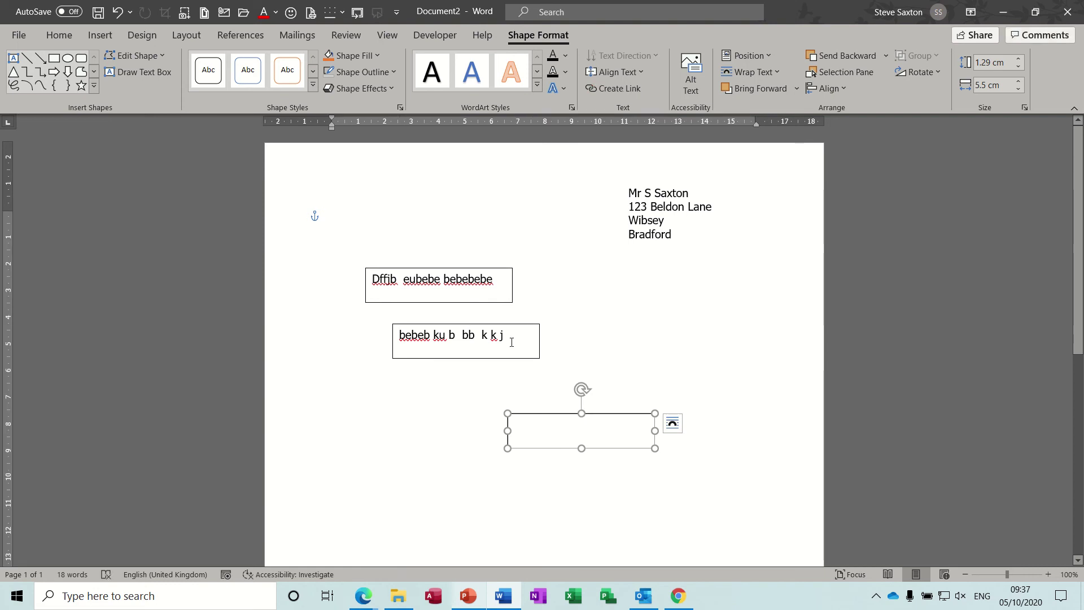
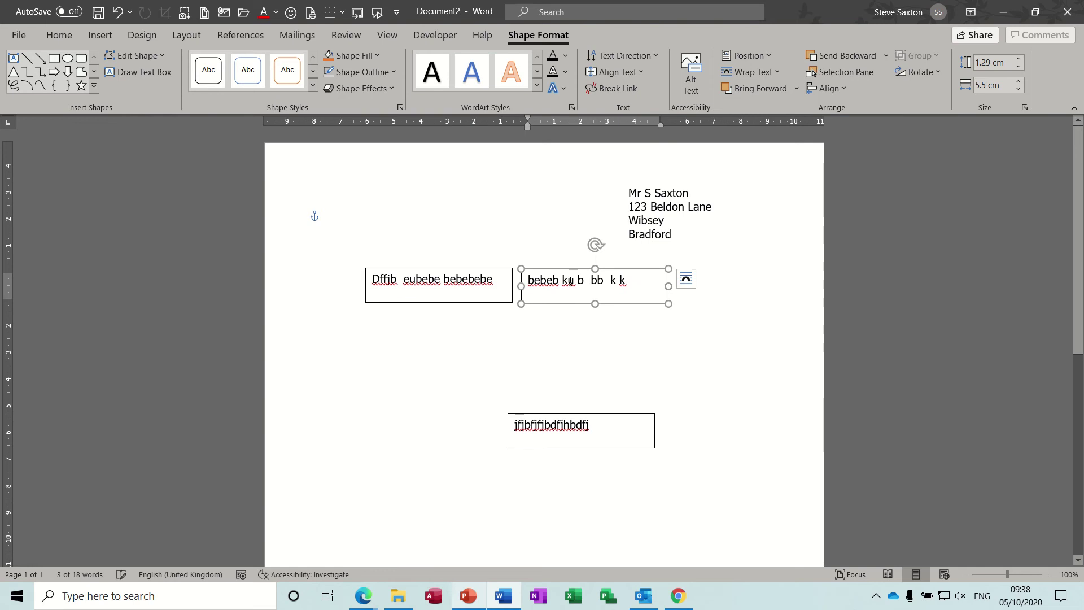
- Drag the three linked text boxes into one row, each butted against the previous
{"action": "left_click_drag", "start_coordinate": [605, 414], "coordinate": [776, 269]}
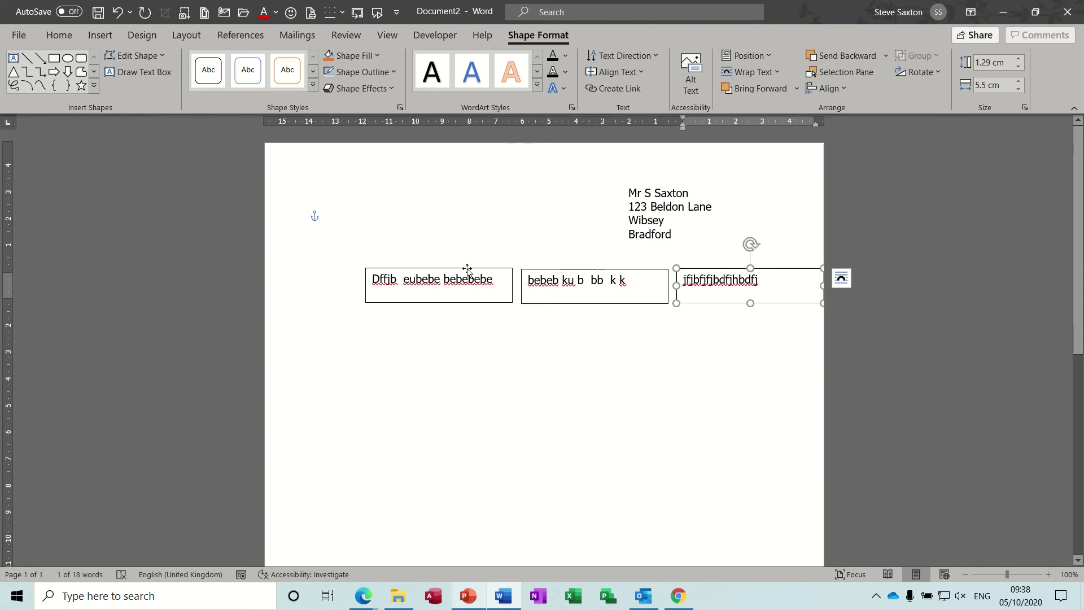
{"action": "left_click_drag", "start_coordinate": [468, 270], "coordinate": [434, 270]}
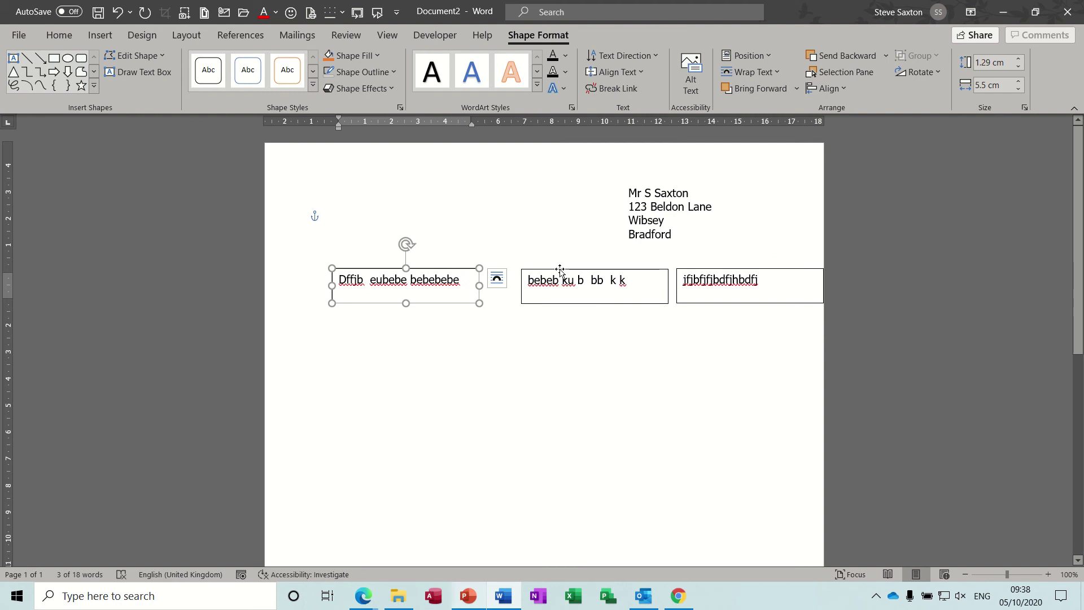
{"action": "left_click_drag", "start_coordinate": [559, 270], "coordinate": [522, 267]}
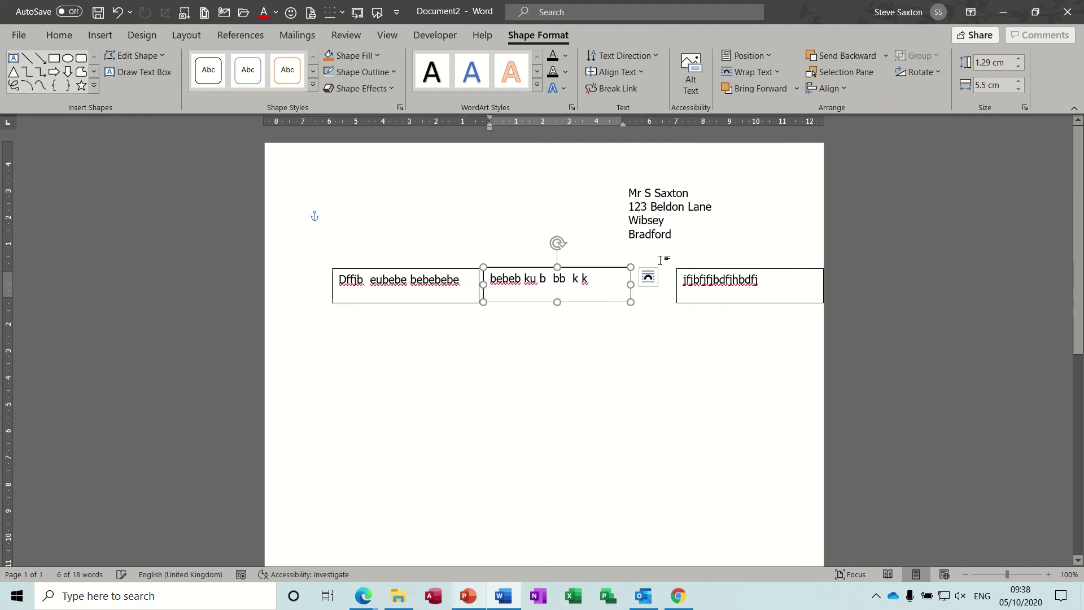
{"action": "left_click_drag", "start_coordinate": [705, 267], "coordinate": [668, 269]}
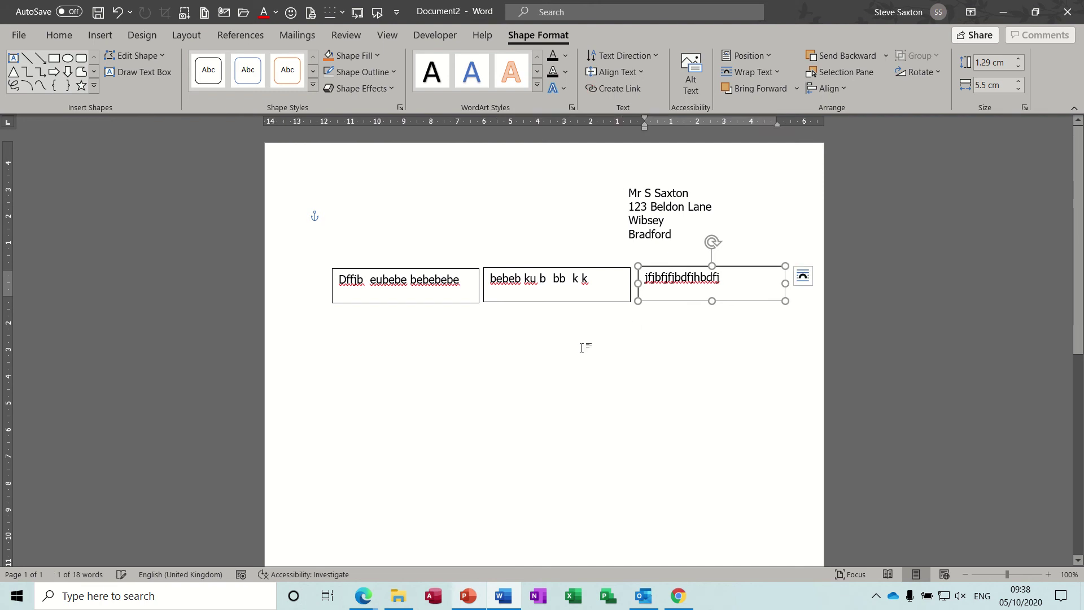
{"action": "left_click", "coordinate": [526, 343]}
- Add sample text to the second box, then undo a trial resize of the first box
{"action": "left_click", "coordinate": [466, 282]}
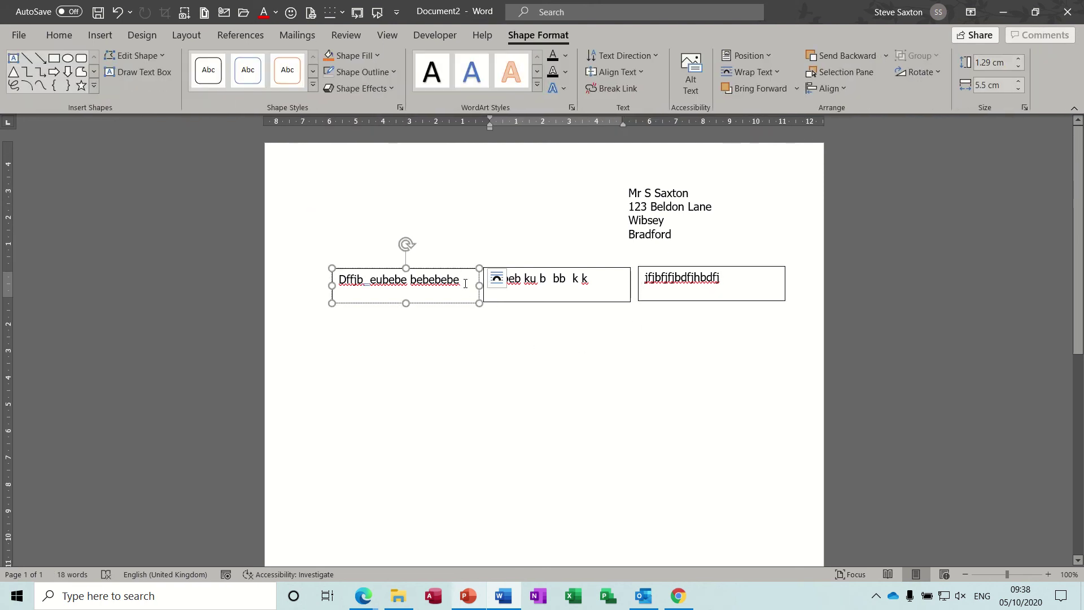
{"action": "left_click", "coordinate": [489, 279]}
{"action": "type", "text": "djdbdbd "}
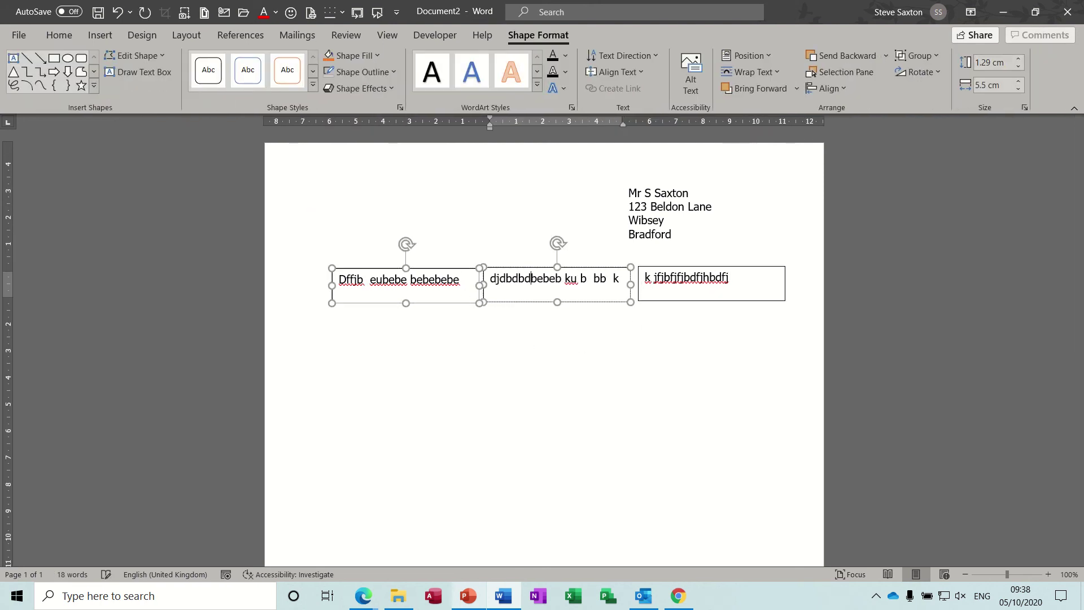
{"action": "type", "text": "be ebej"}
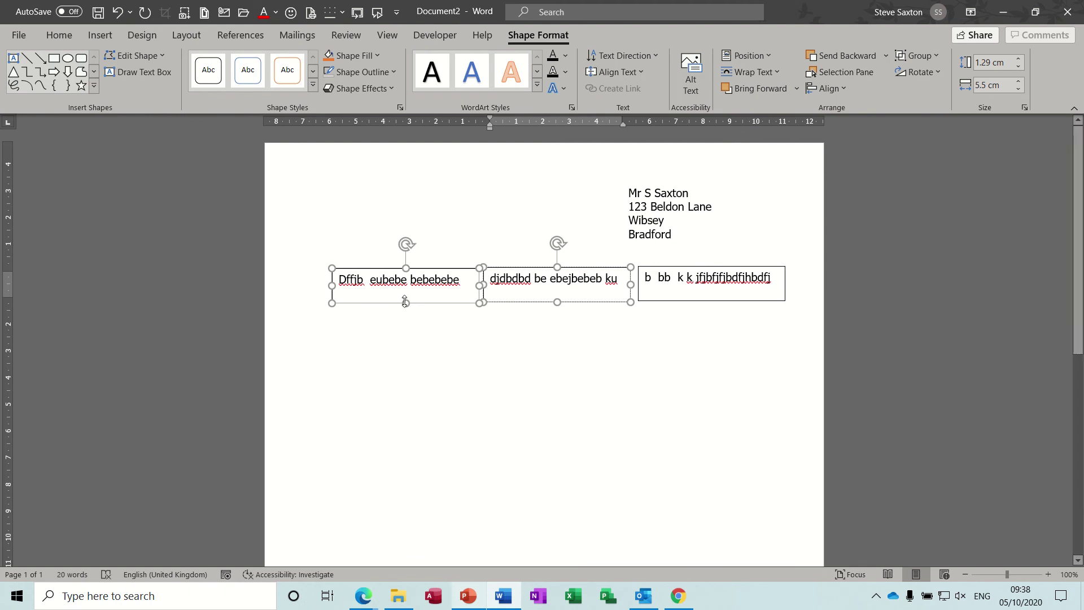
{"action": "left_click_drag", "start_coordinate": [407, 305], "coordinate": [408, 351]}
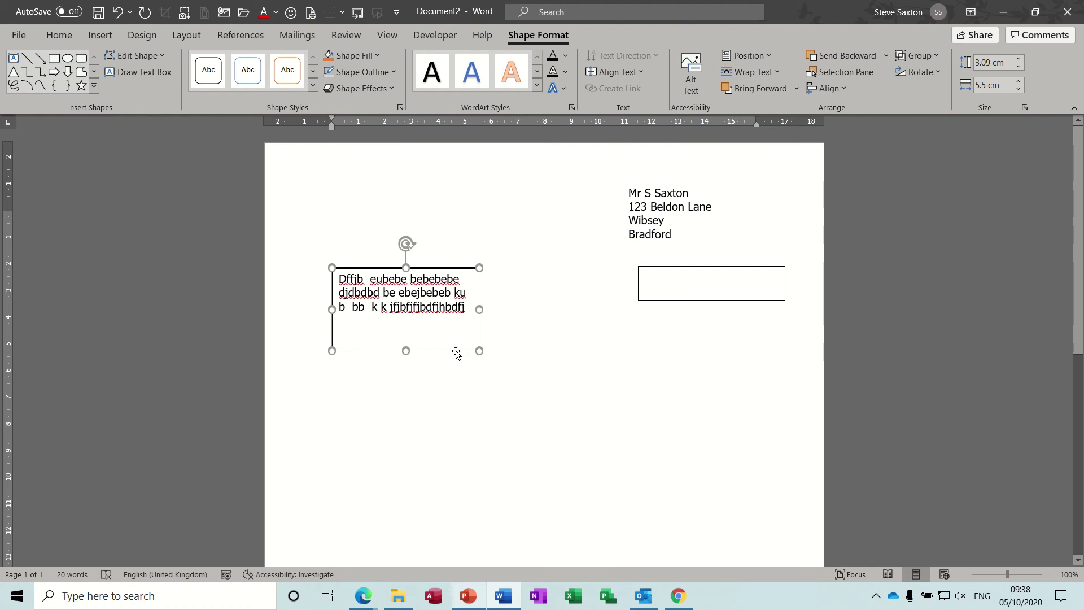
{"action": "mouse_move", "coordinate": [455, 351]}
{"action": "left_mouse_down"}
{"action": "mouse_move", "coordinate": [469, 351]}
{"action": "mouse_move", "coordinate": [449, 352]}
{"action": "left_mouse_up"}
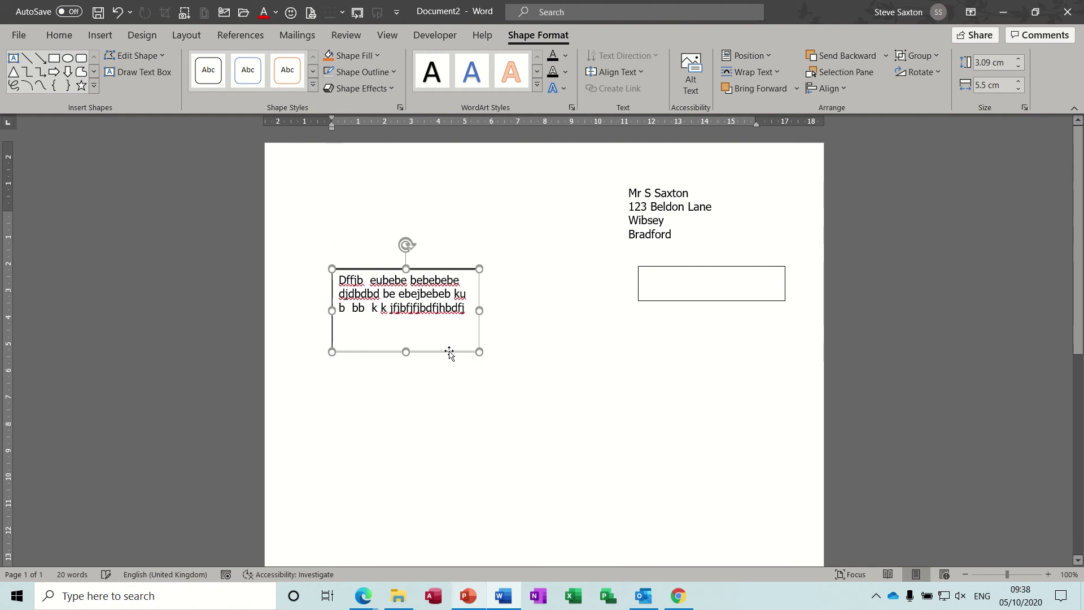
{"action": "key", "text": "ctrl+z"}
{"action": "key", "text": "ctrl+z"}
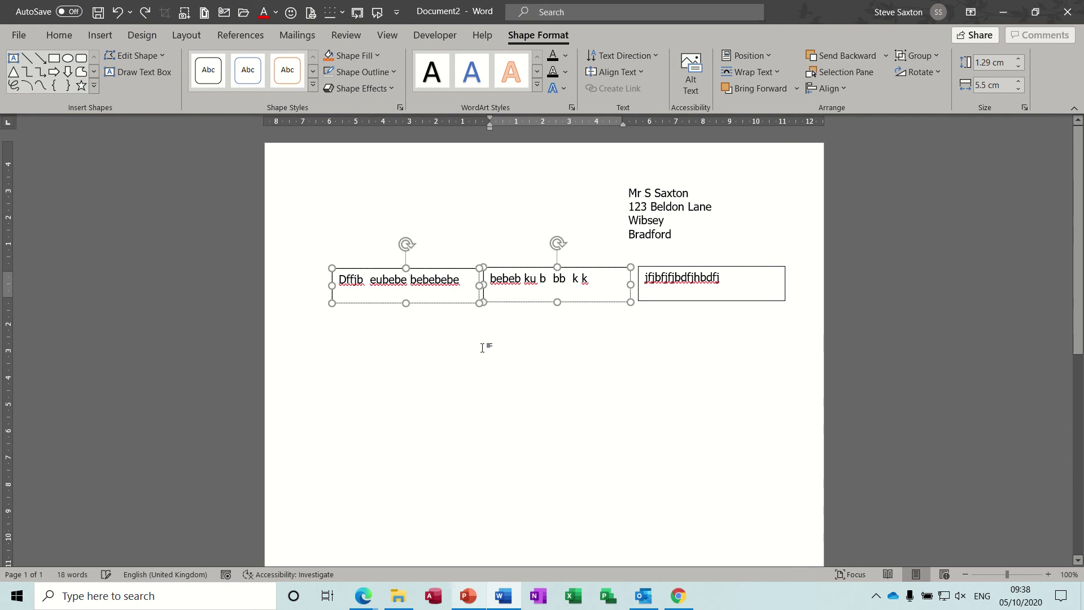
{"action": "left_click", "coordinate": [483, 348]}
- Make the first text box taller and append more sample text, ending 'jhe eje'
{"action": "left_click", "coordinate": [424, 296]}
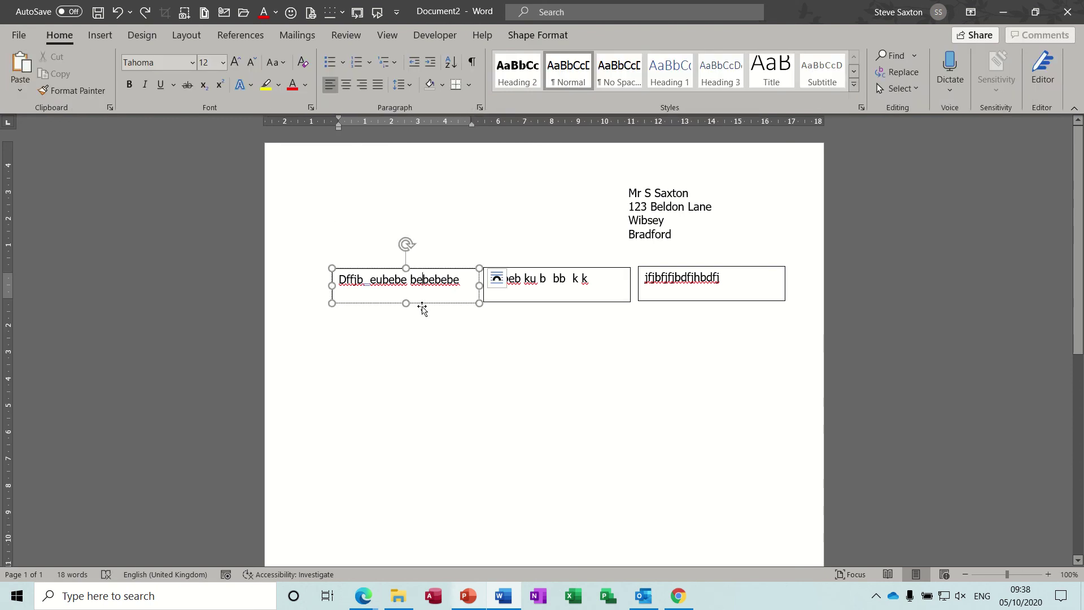
{"action": "left_click_drag", "start_coordinate": [406, 303], "coordinate": [406, 337]}
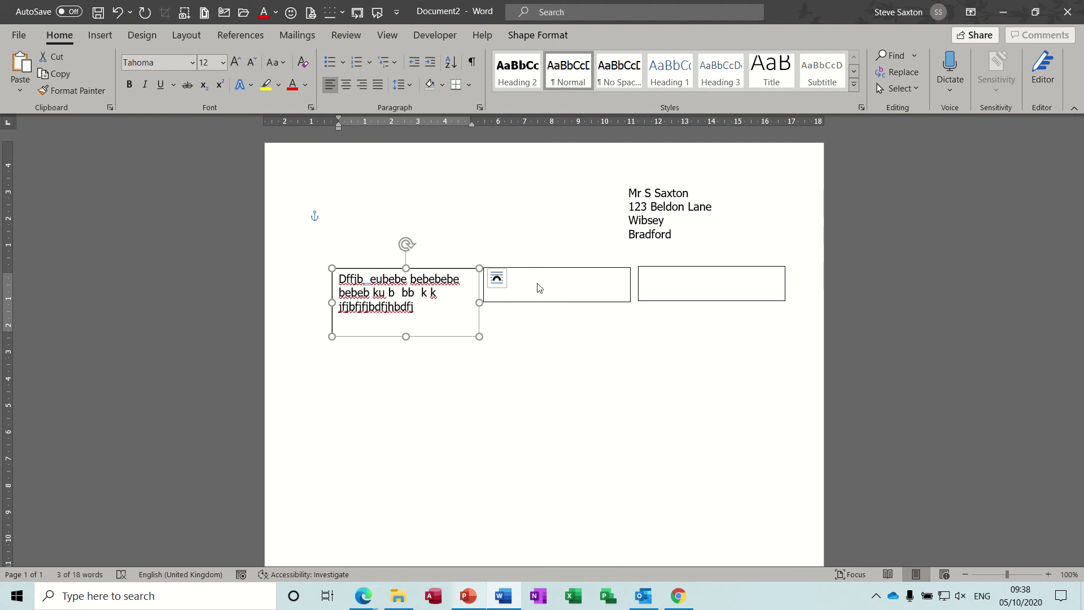
{"action": "left_click", "coordinate": [448, 314]}
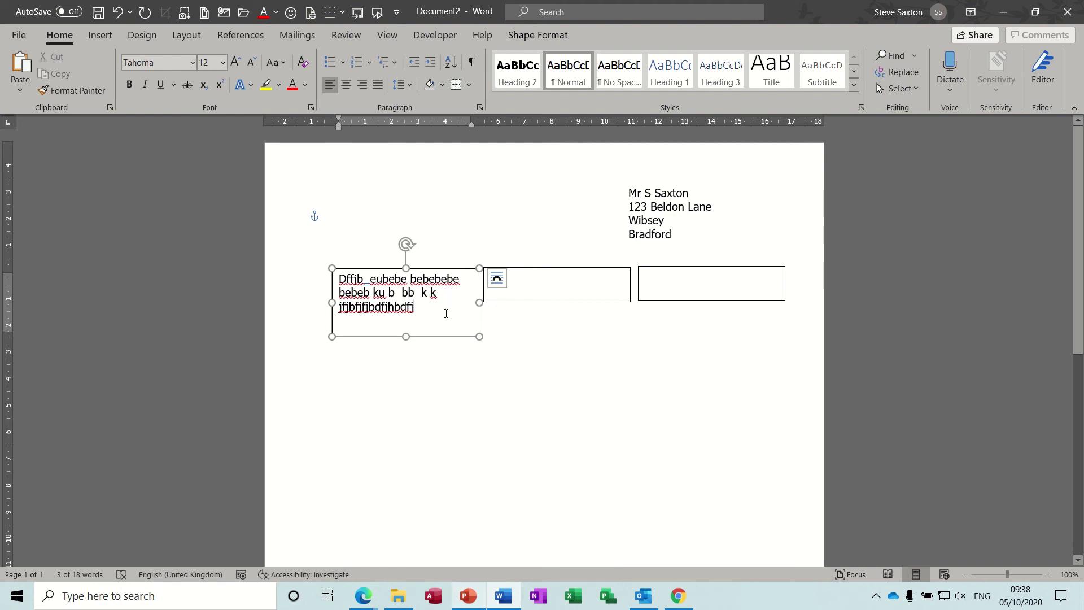
{"action": "type", "text": "fjhbjhbf"}
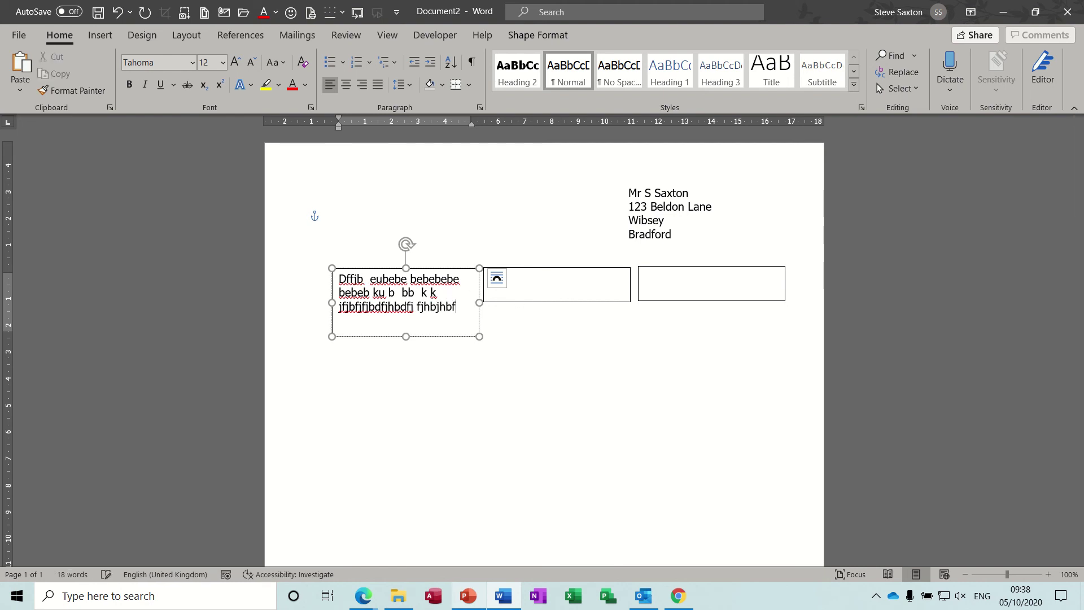
{"action": "type", "text": "hjbsjbjbjbdjdj"}
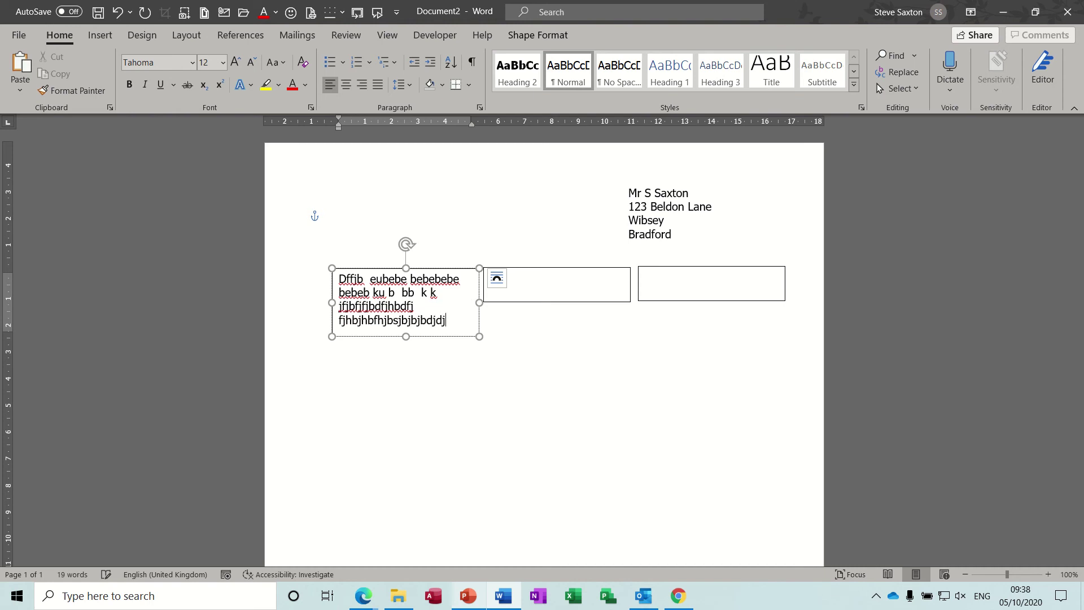
{"action": "type", "text": "d jhe eje"}
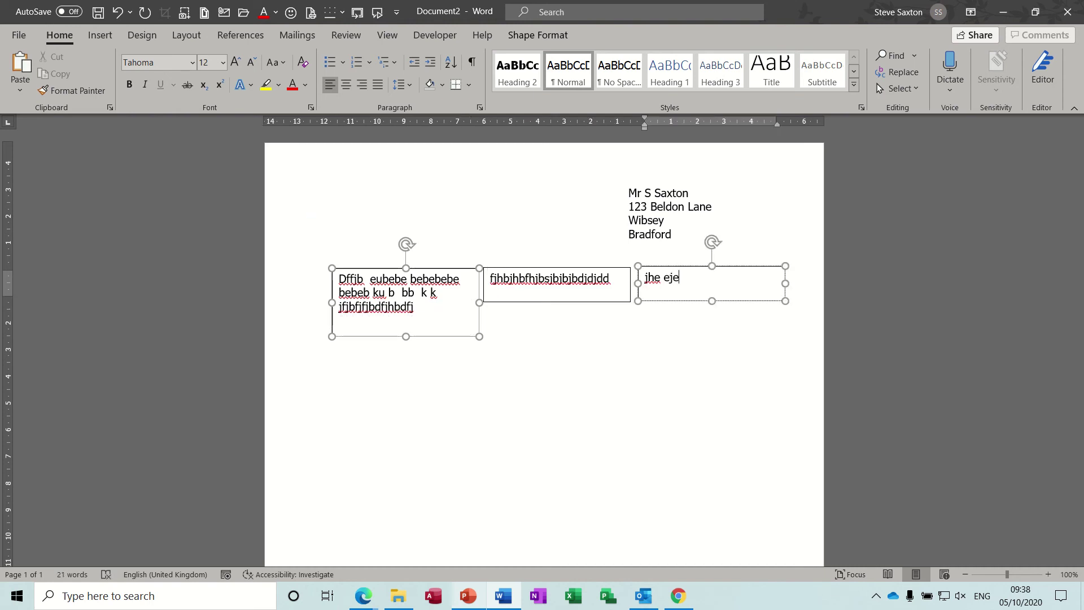
- Stretch the second text box downward so the overflow words fit inside it
{"action": "left_click", "coordinate": [545, 297]}
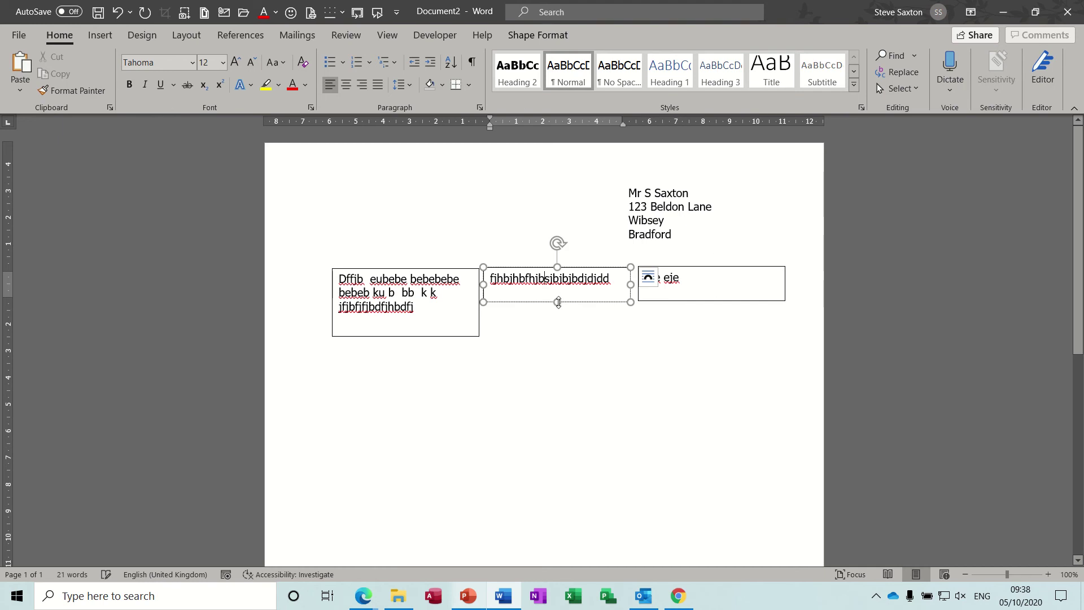
{"action": "left_click_drag", "start_coordinate": [558, 302], "coordinate": [557, 329]}
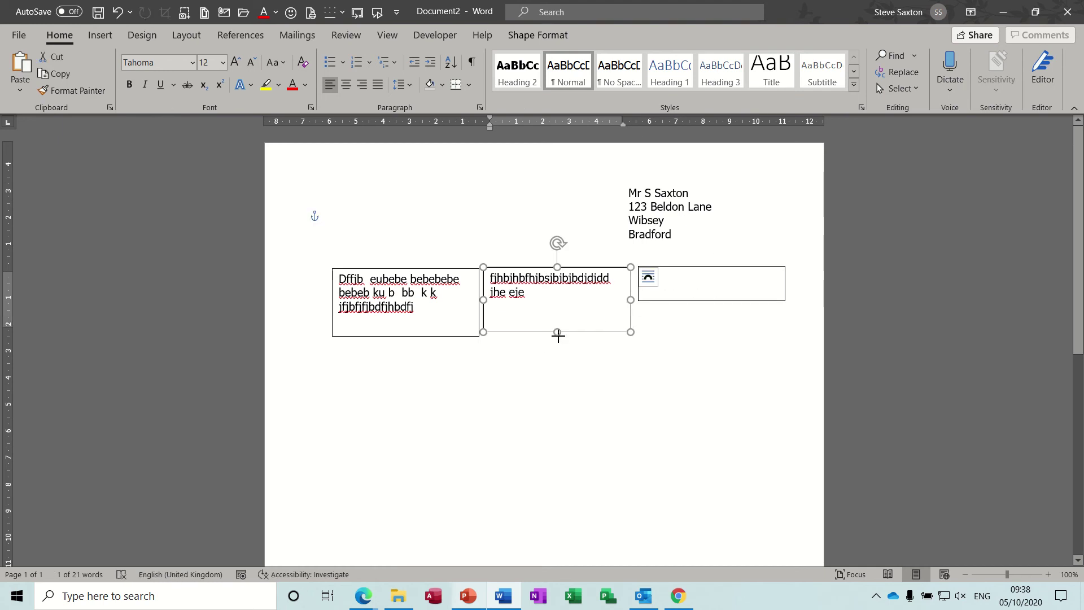
{"action": "left_click_drag", "start_coordinate": [558, 335], "coordinate": [558, 341]}
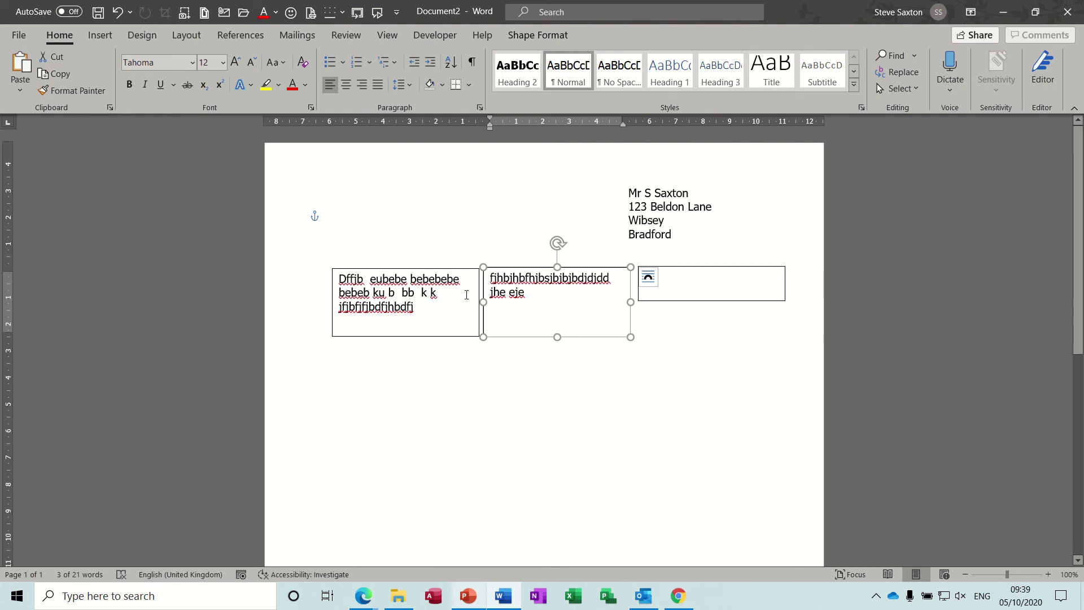
- Nudge the address block right and move the second text box down and right
{"action": "left_click", "coordinate": [671, 201]}
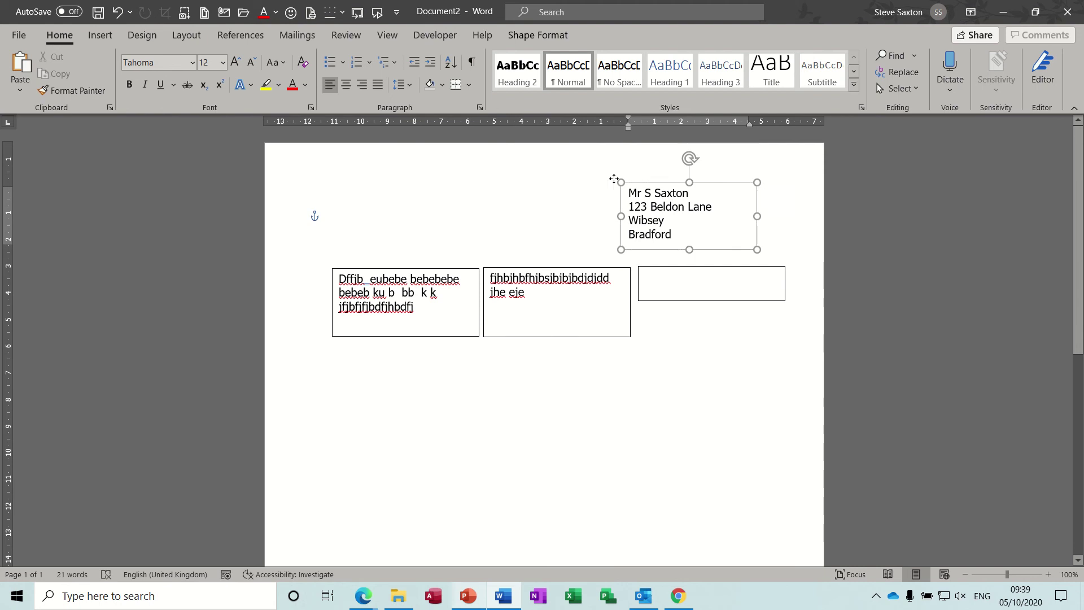
{"action": "left_click_drag", "start_coordinate": [614, 179], "coordinate": [678, 182]}
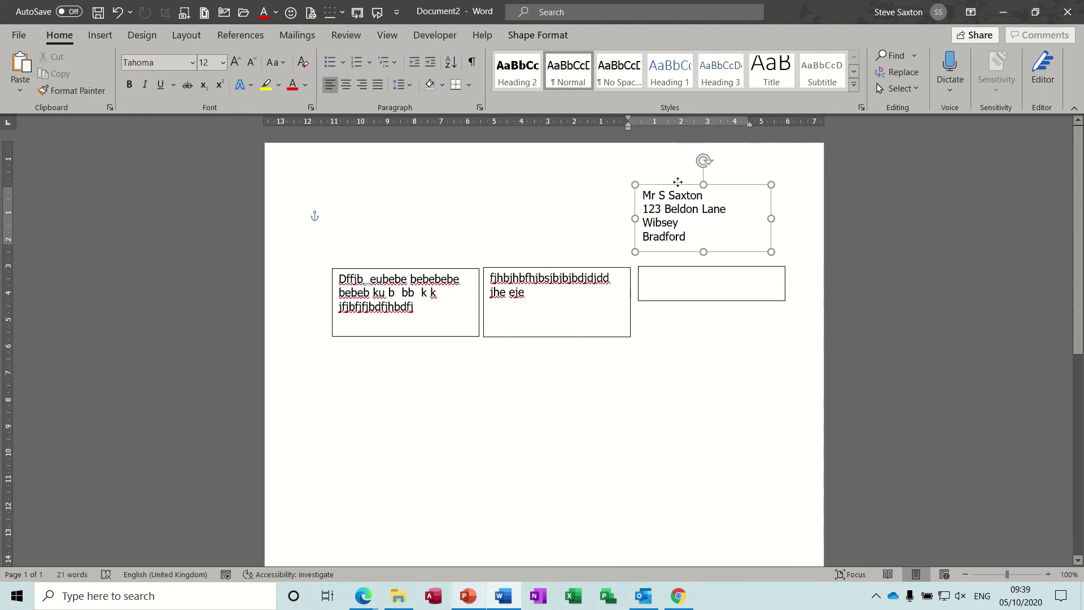
{"action": "left_click", "coordinate": [544, 306]}
{"action": "left_click_drag", "start_coordinate": [526, 337], "coordinate": [559, 445]}
- Insert 'dfbe' into the linked text and shift the second box slightly up
{"action": "left_click", "coordinate": [423, 309]}
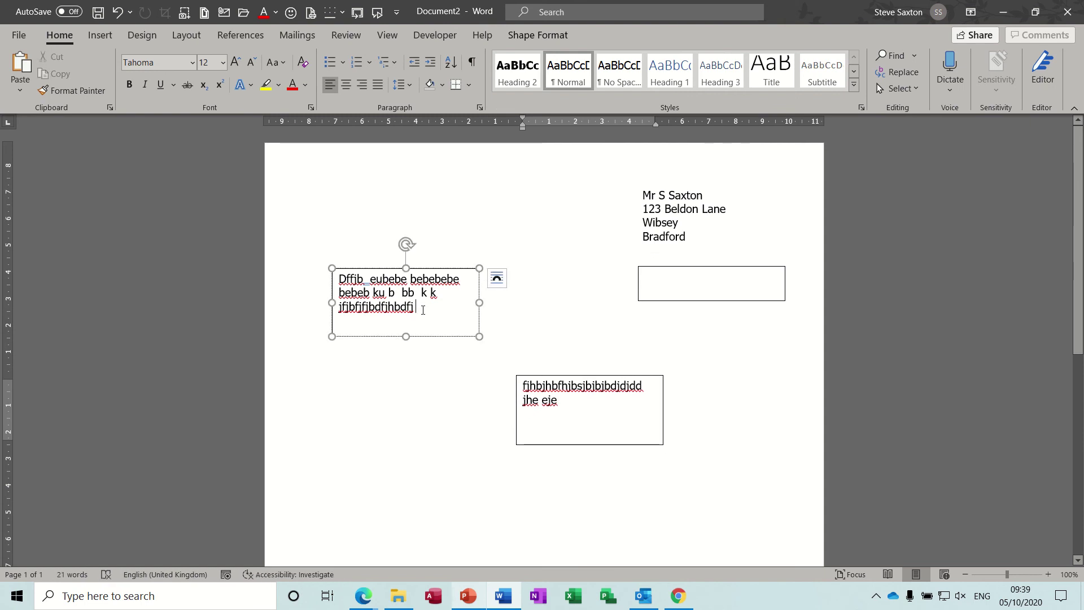
{"action": "left_click", "coordinate": [523, 386]}
{"action": "type", "text": "dfbe"}
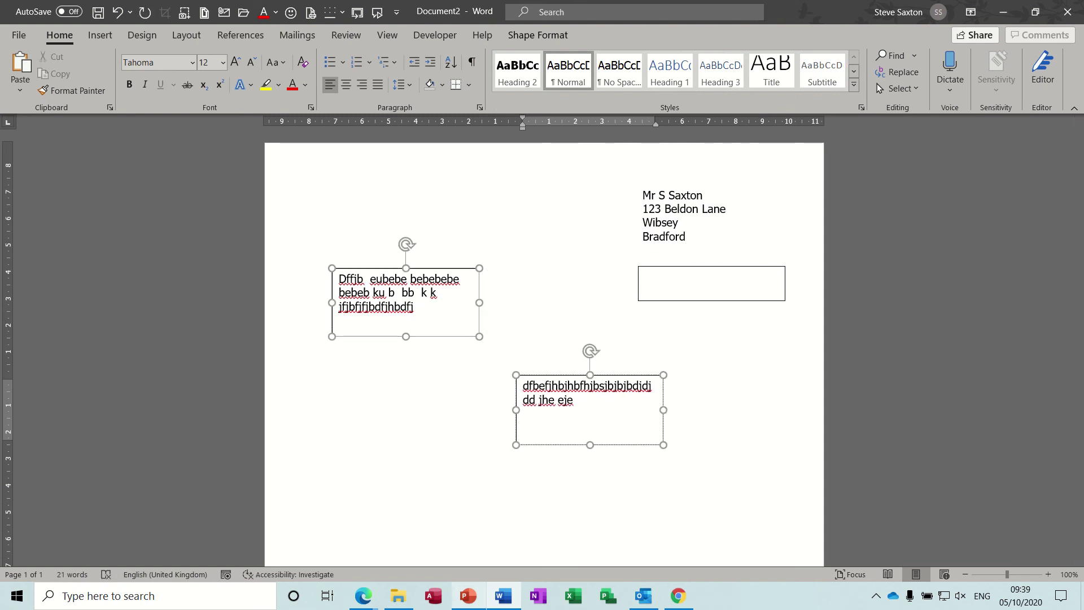
{"action": "left_click", "coordinate": [431, 310]}
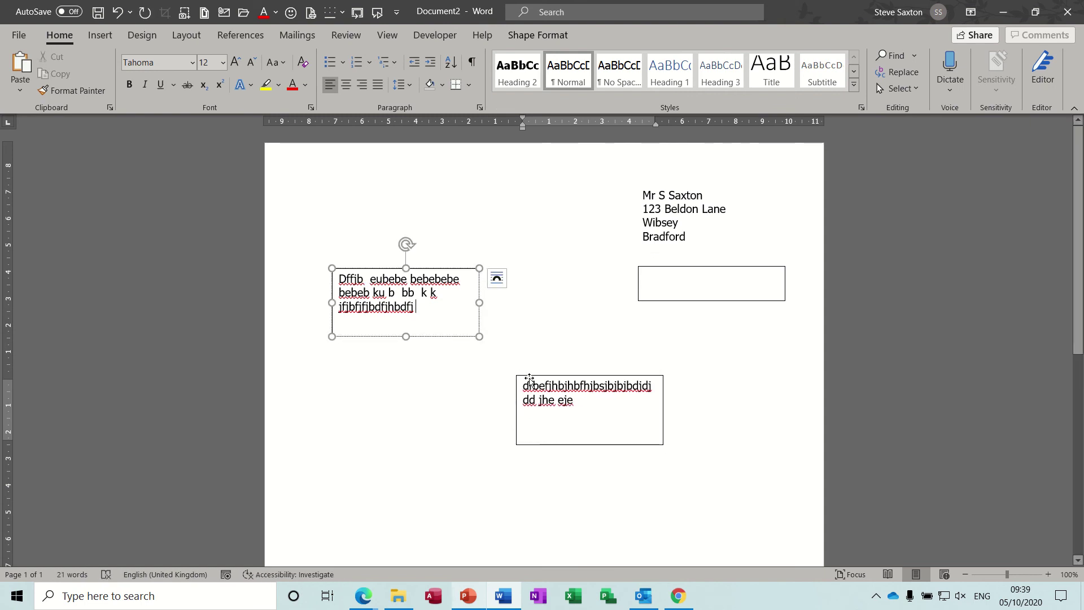
{"action": "left_click", "coordinate": [563, 393]}
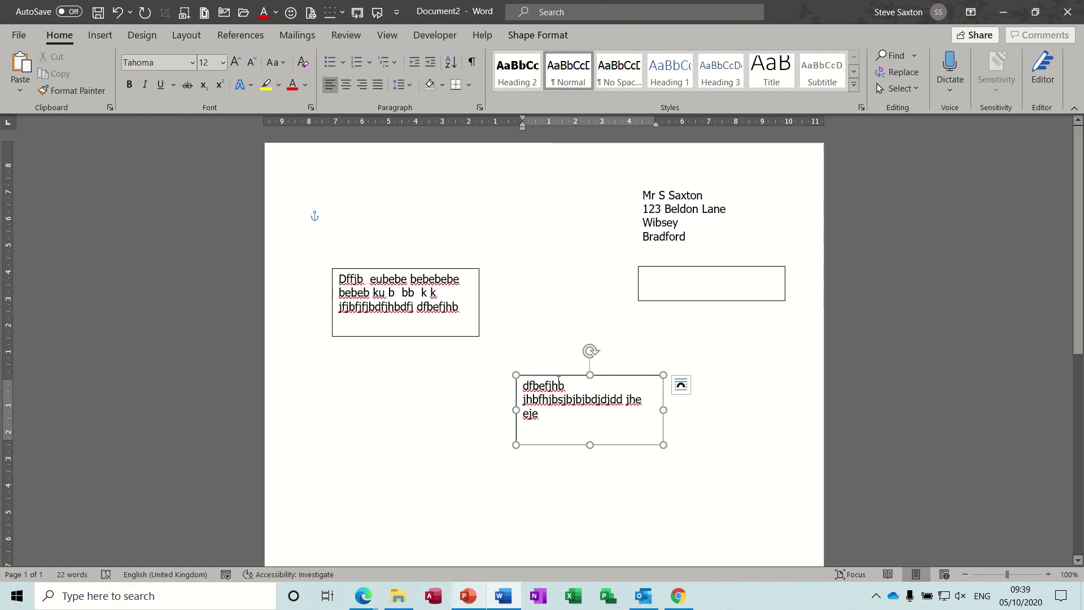
{"action": "left_click", "coordinate": [555, 399]}
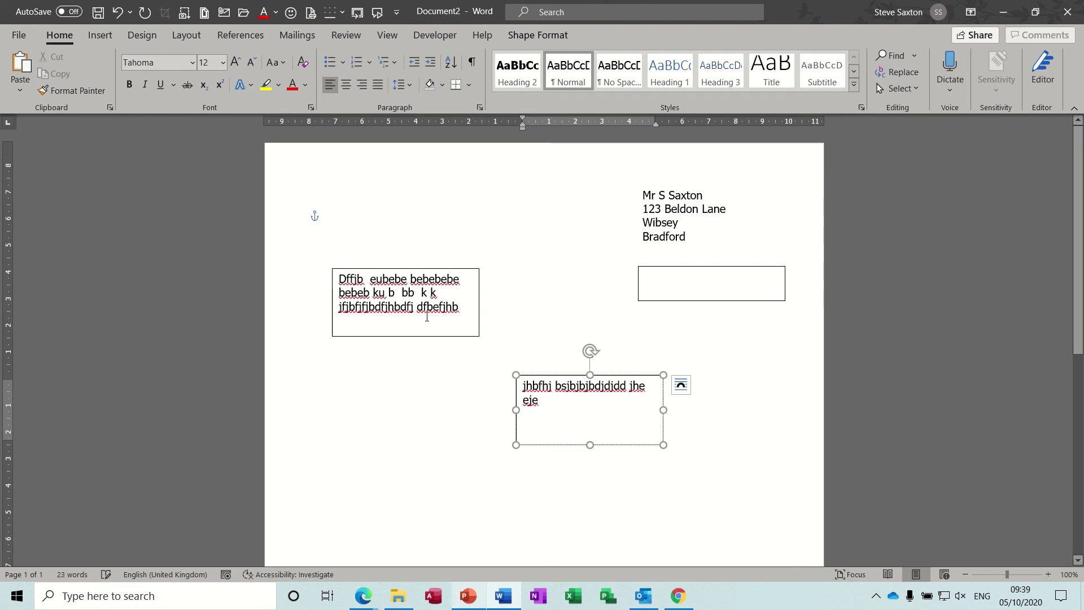
{"action": "left_click", "coordinate": [384, 306]}
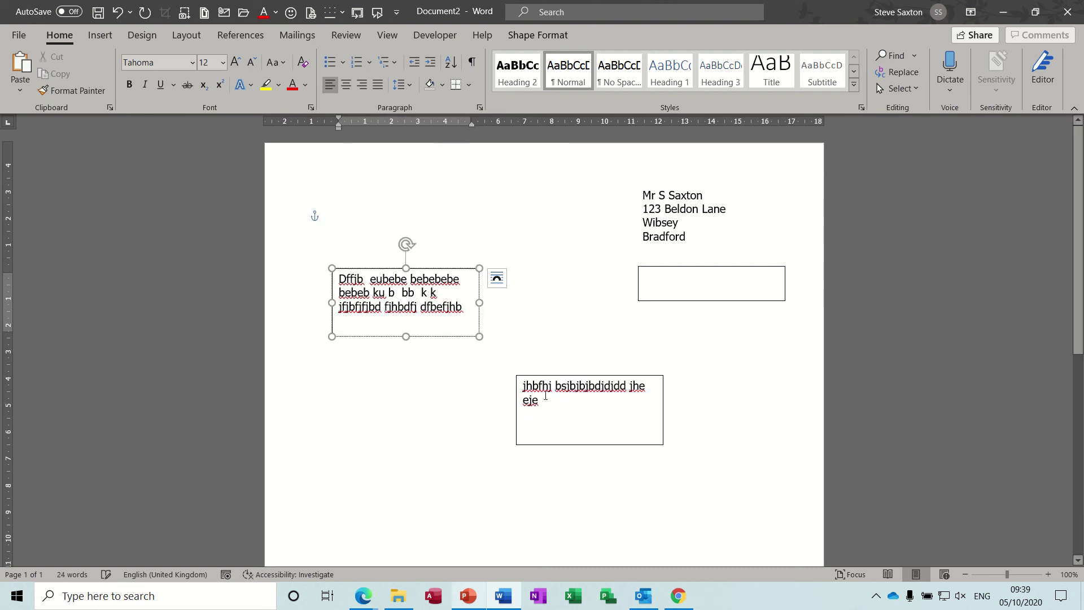
{"action": "left_click", "coordinate": [566, 408]}
{"action": "mouse_move", "coordinate": [568, 375]}
{"action": "left_mouse_down"}
{"action": "mouse_move", "coordinate": [583, 382]}
{"action": "mouse_move", "coordinate": [613, 366]}
{"action": "mouse_move", "coordinate": [557, 305]}
{"action": "mouse_move", "coordinate": [567, 356]}
{"action": "left_mouse_up"}
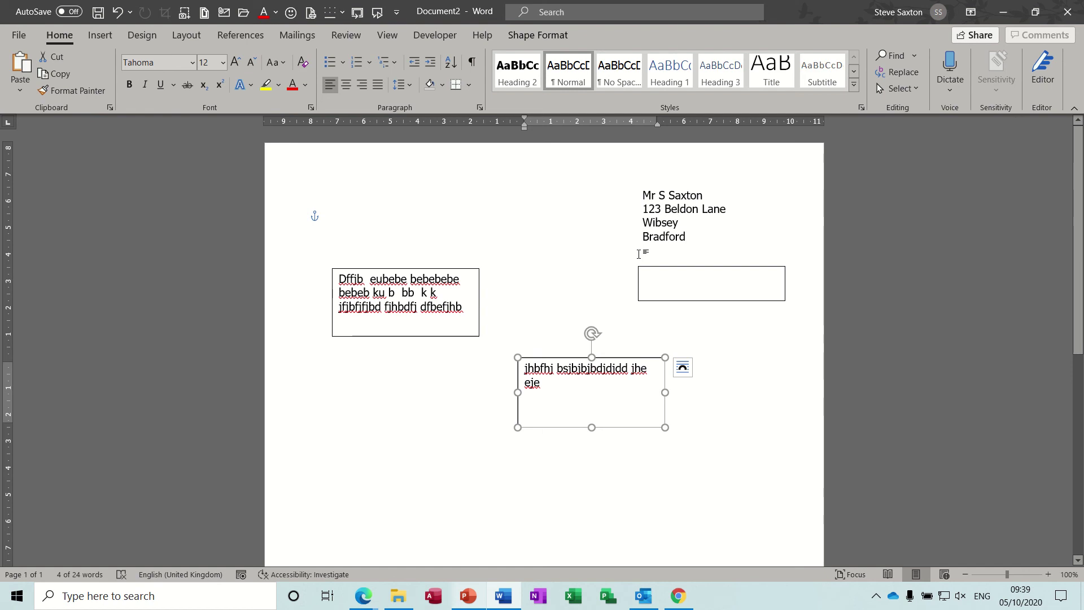
- Delete all the linked-box text and close the document without saving
{"action": "key", "text": "ctrl+a"}
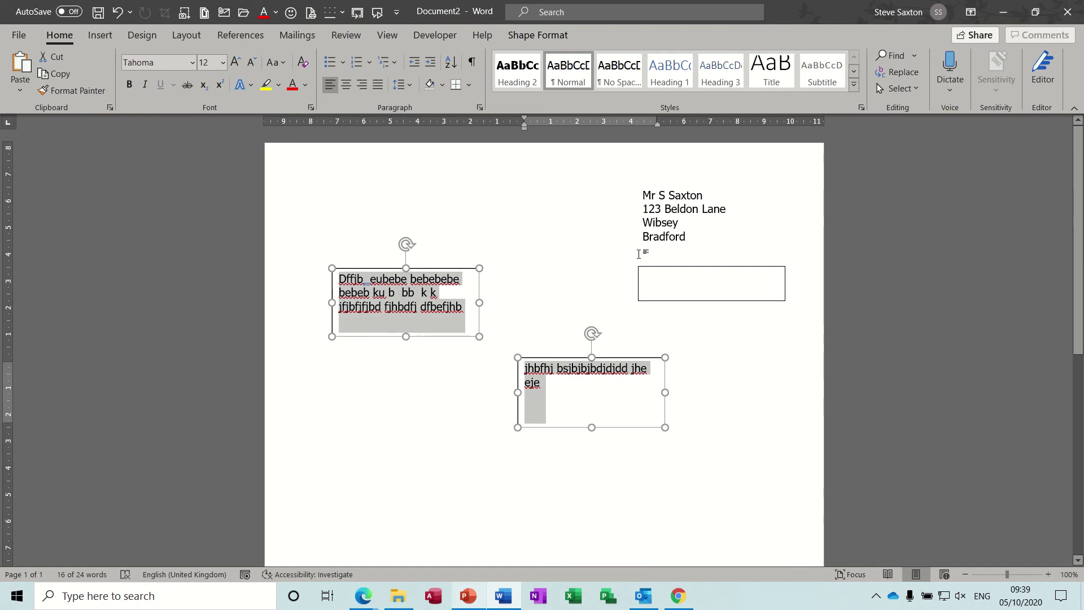
{"action": "key", "text": "Delete"}
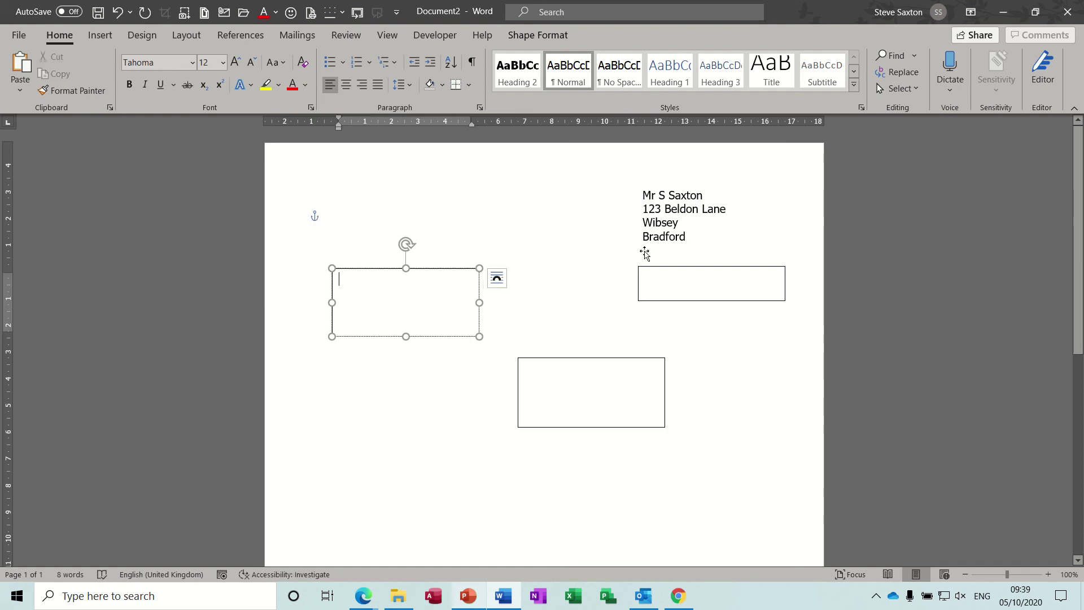
{"action": "key", "text": "ctrl+w"}
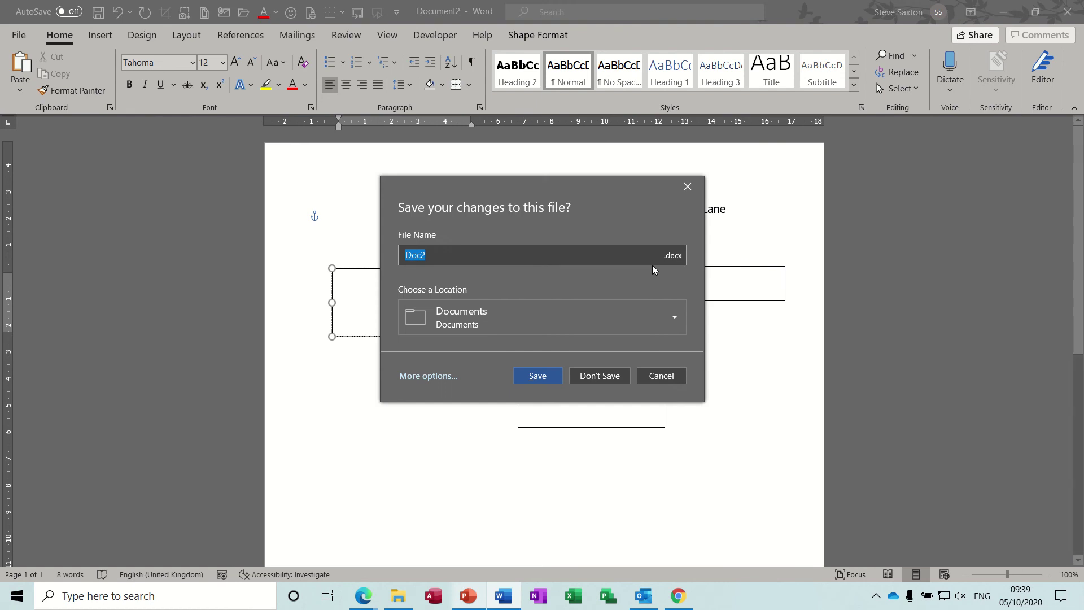
{"action": "left_click", "coordinate": [600, 375]}
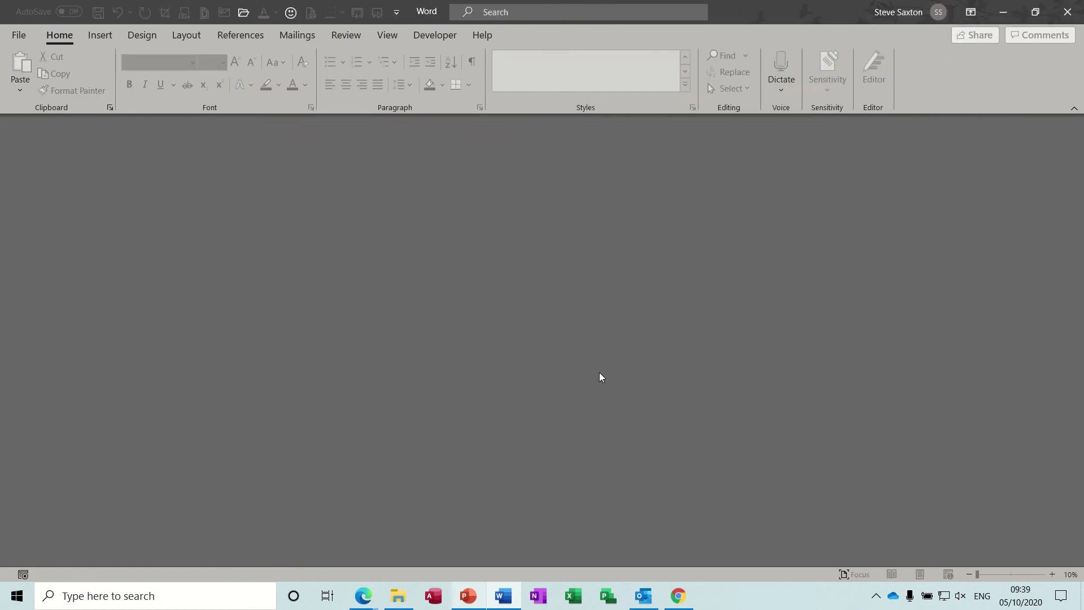
- Start a new document and insert a three-column, one-row table
{"action": "key", "text": "ctrl+n"}
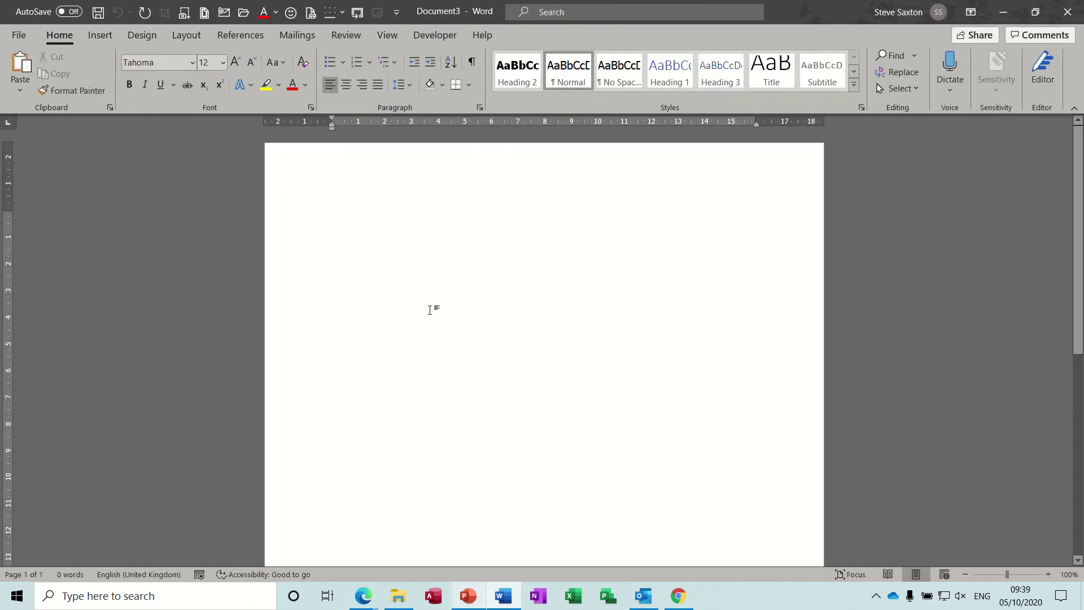
{"action": "left_click", "coordinate": [100, 35]}
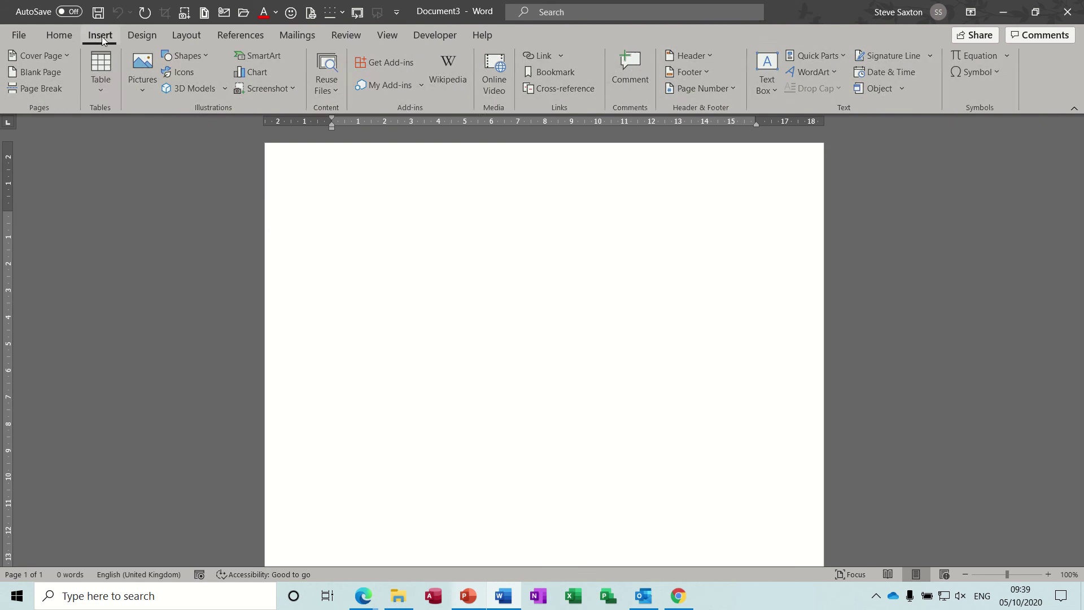
{"action": "left_click", "coordinate": [104, 91]}
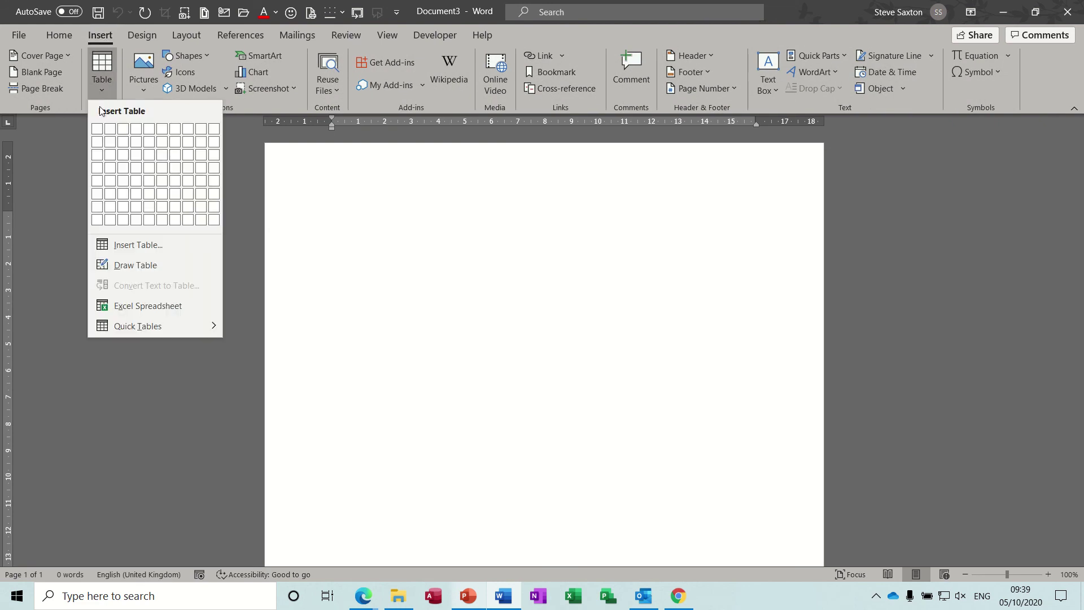
{"action": "left_click", "coordinate": [123, 132]}
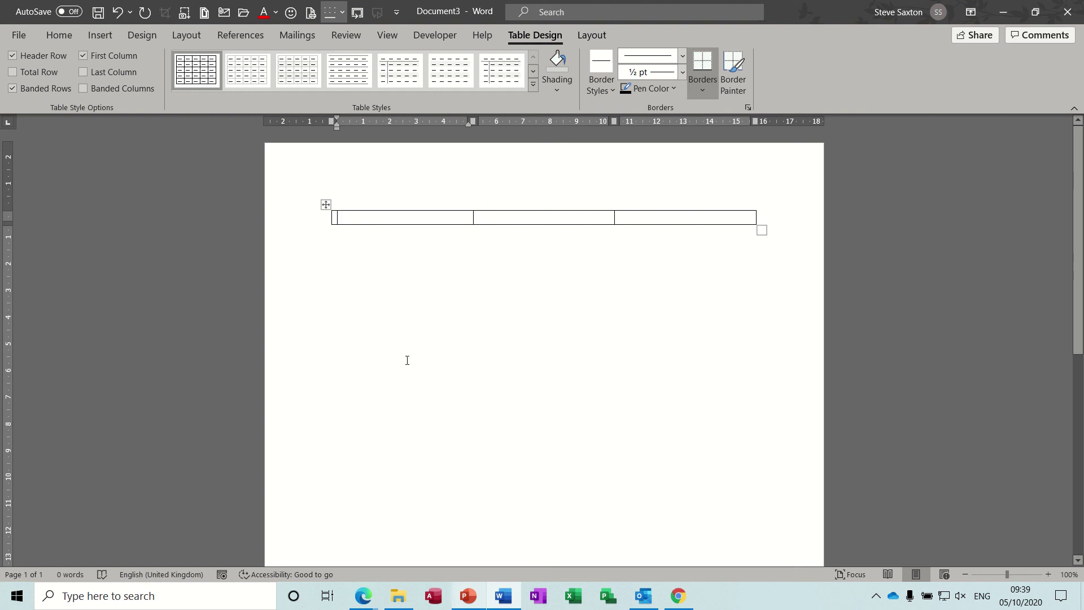
- Fill the three cells with filler text, add empty rows with Tab, and select the table
{"action": "type", "text": "Ff jb webwefjbwe fjhbwf j"}
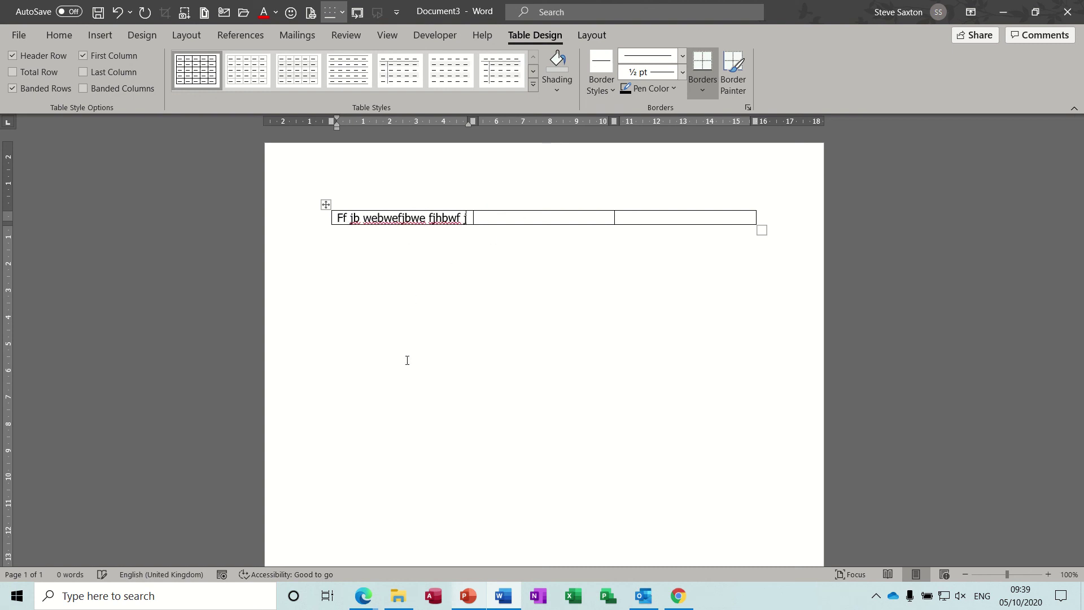
{"action": "type", "text": "bwf jwefjbwe fjbwefjhwe fjwb efjwef jwwewef"}
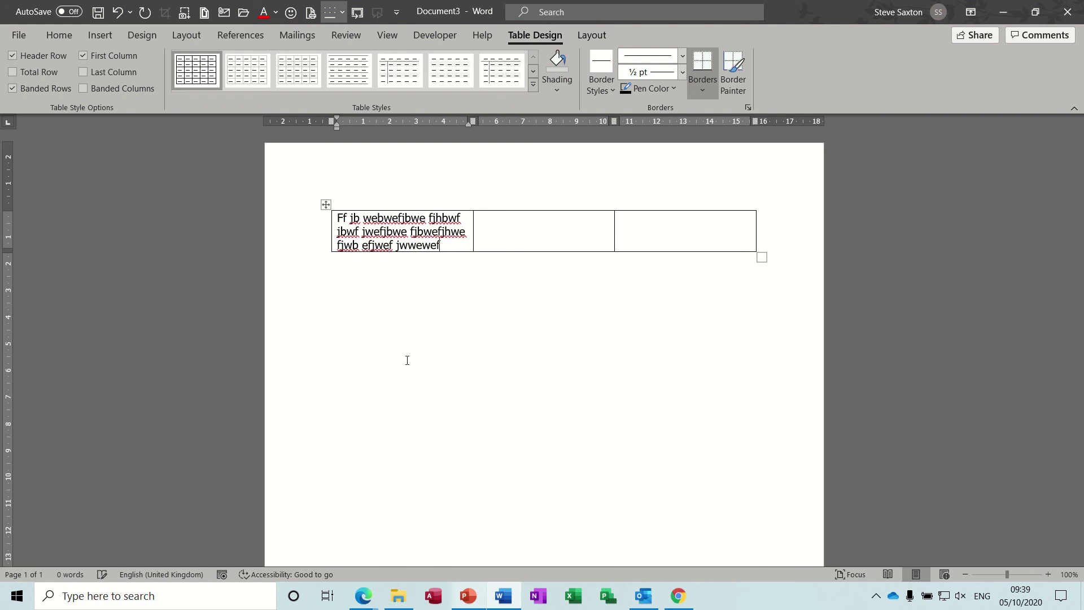
{"action": "type", "text": "w"}
{"action": "left_click", "coordinate": [505, 230]}
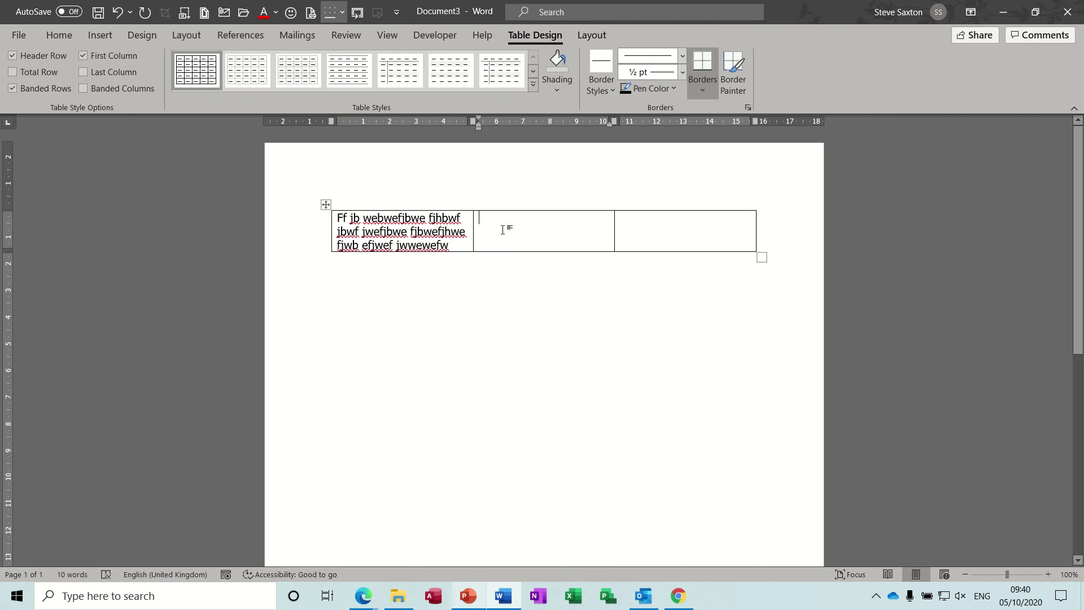
{"action": "type", "text": "weeifuhwefue b rb b fjbefbj fie fbj bfjb fibf j"}
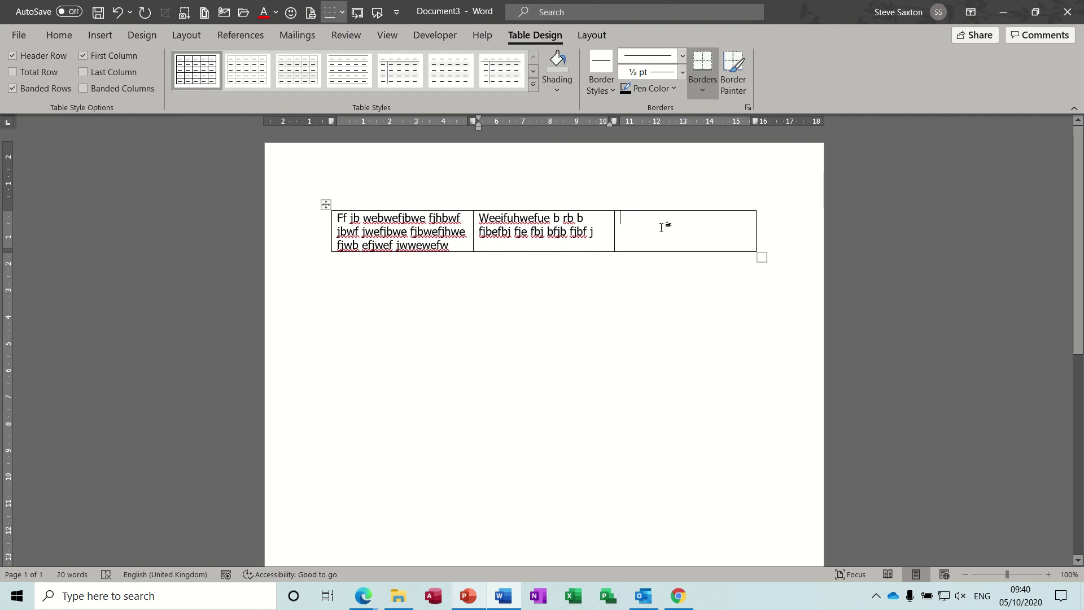
{"action": "type", "text": "effb fb j rjbfb"}
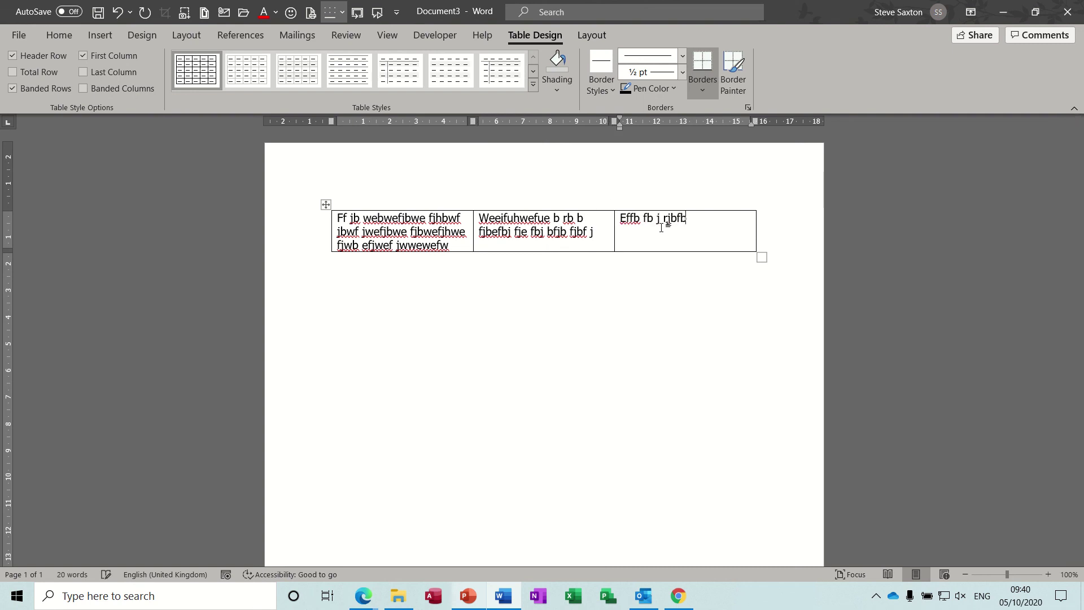
{"action": "type", "text": "j brb jb fbfbjhfbejbjbfjbjbjbj"}
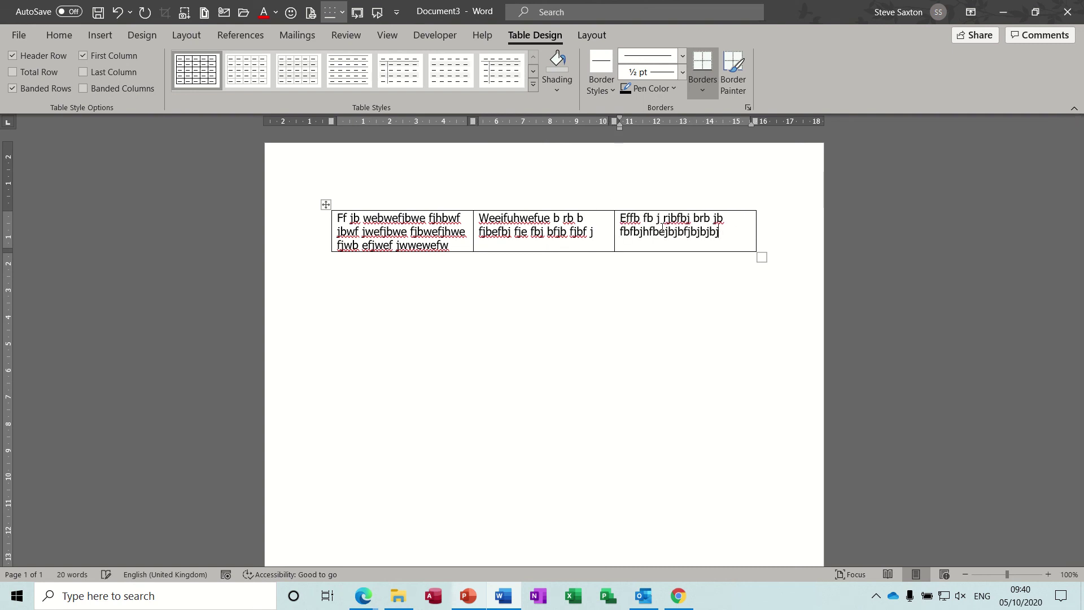
{"action": "type", "text": "fbjfbjfjfbfbf"}
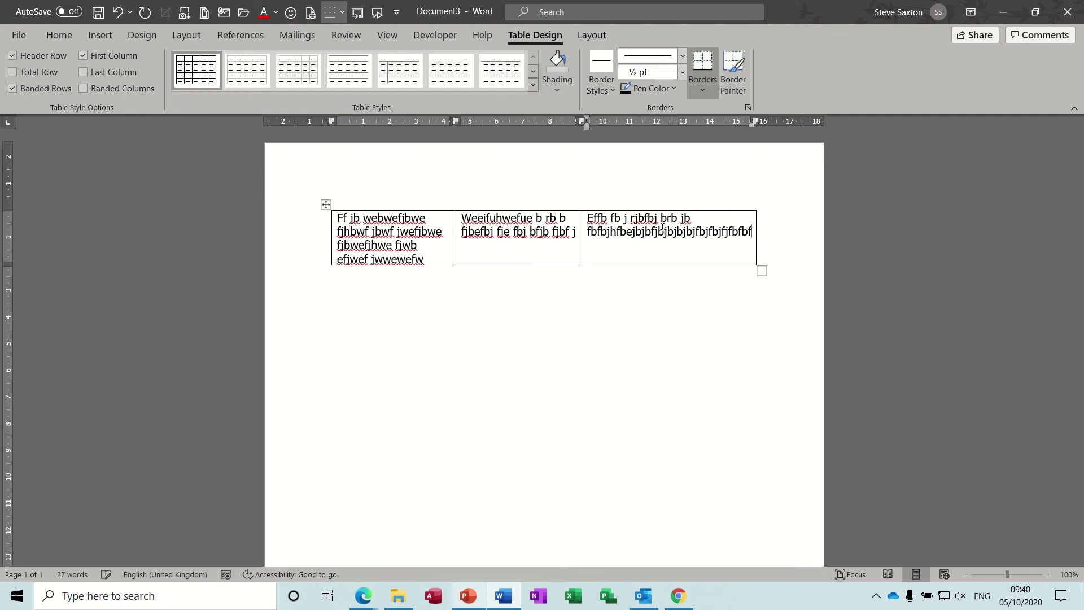
{"action": "left_click", "coordinate": [673, 232]}
{"action": "key", "text": "space"}
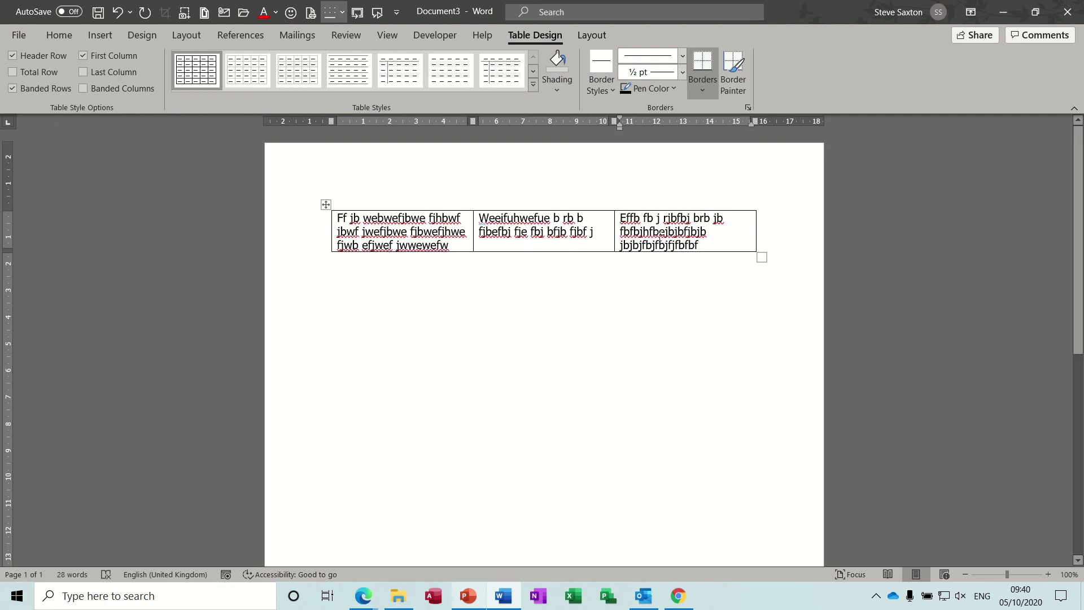
{"action": "key", "text": "Tab"}
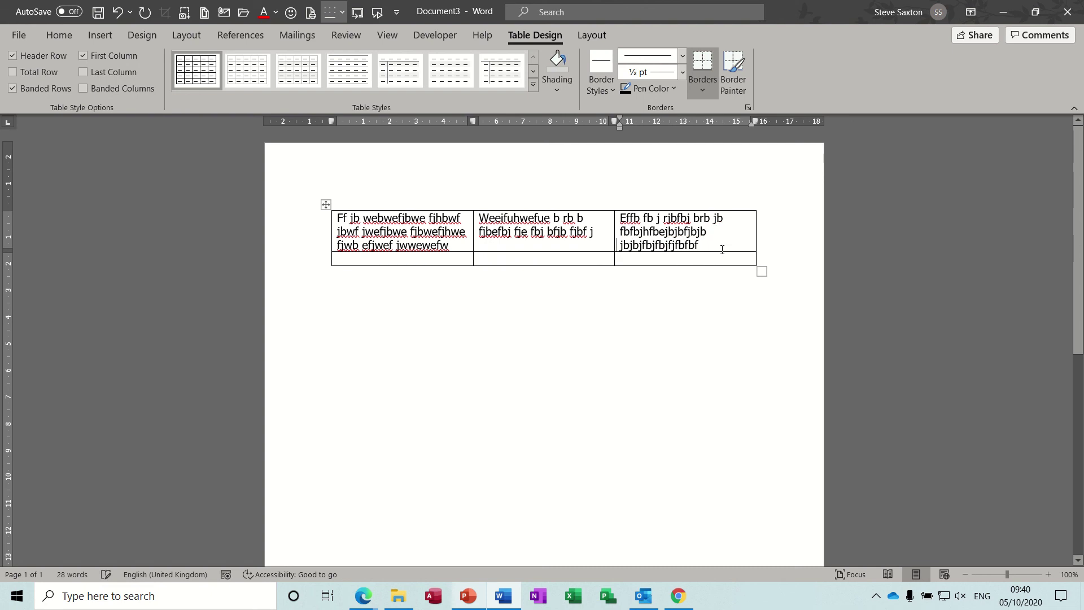
{"action": "key", "text": "Tab"}
{"action": "key", "text": "Tab"}
{"action": "key", "text": "Tab"}
{"action": "key", "text": "Tab"}
{"action": "key", "text": "Tab"}
{"action": "key", "text": "Tab"}
{"action": "key", "text": "Tab"}
{"action": "key", "text": "Tab"}
{"action": "key", "text": "Tab"}
{"action": "key", "text": "Tab"}
{"action": "key", "text": "Tab"}
{"action": "key", "text": "Tab"}
{"action": "key", "text": "Tab"}
{"action": "key", "text": "Tab"}
{"action": "key", "text": "Tab"}
{"action": "key", "text": "Tab"}
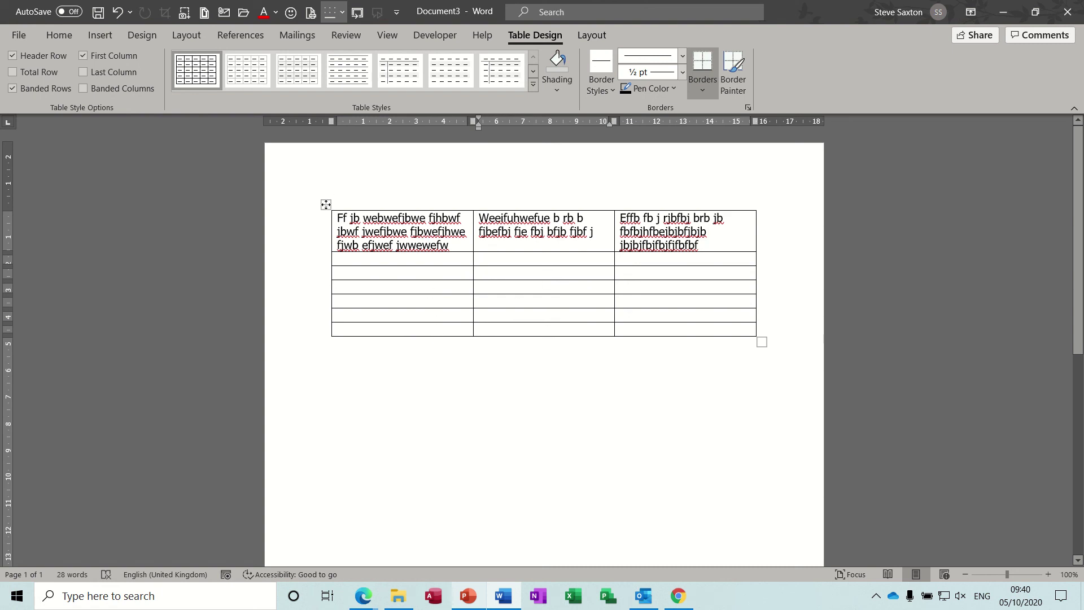
{"action": "left_click", "coordinate": [326, 204]}
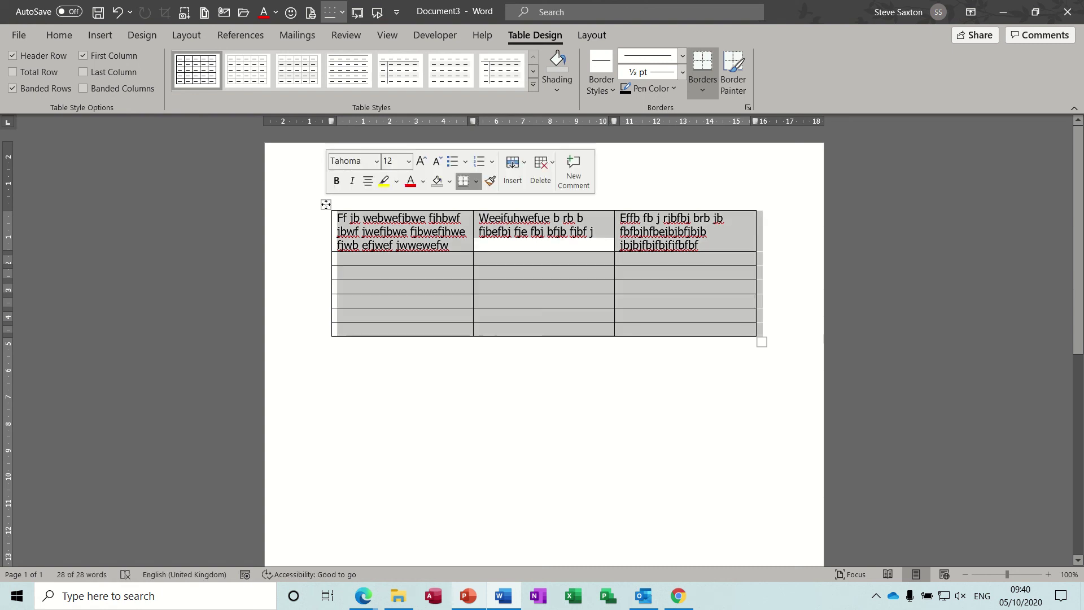
- Remove all borders from the table with No Border
{"action": "left_click", "coordinate": [703, 93]}
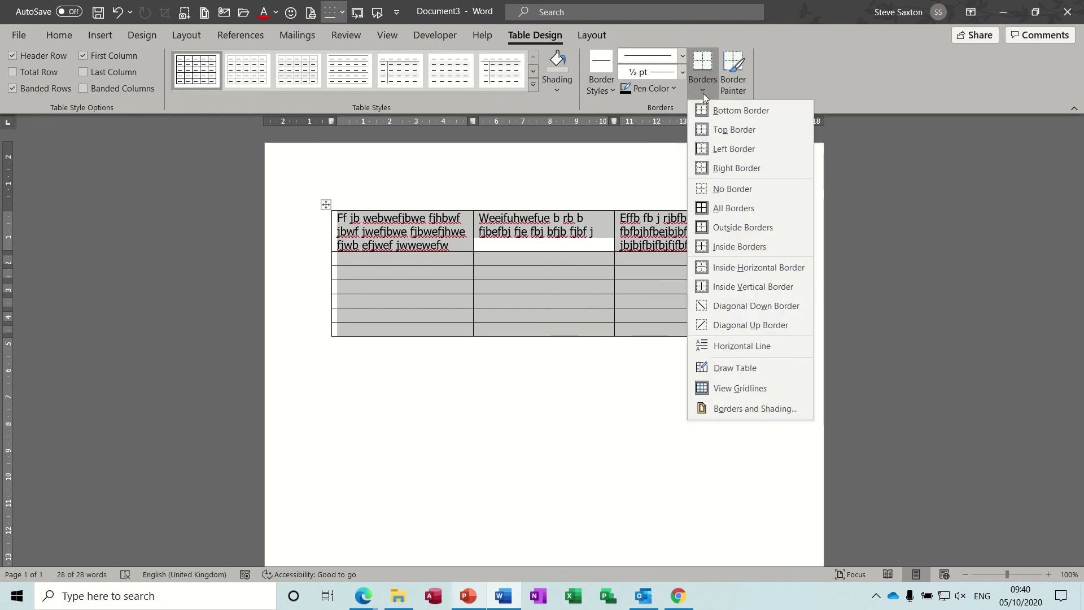
{"action": "left_click", "coordinate": [738, 196]}
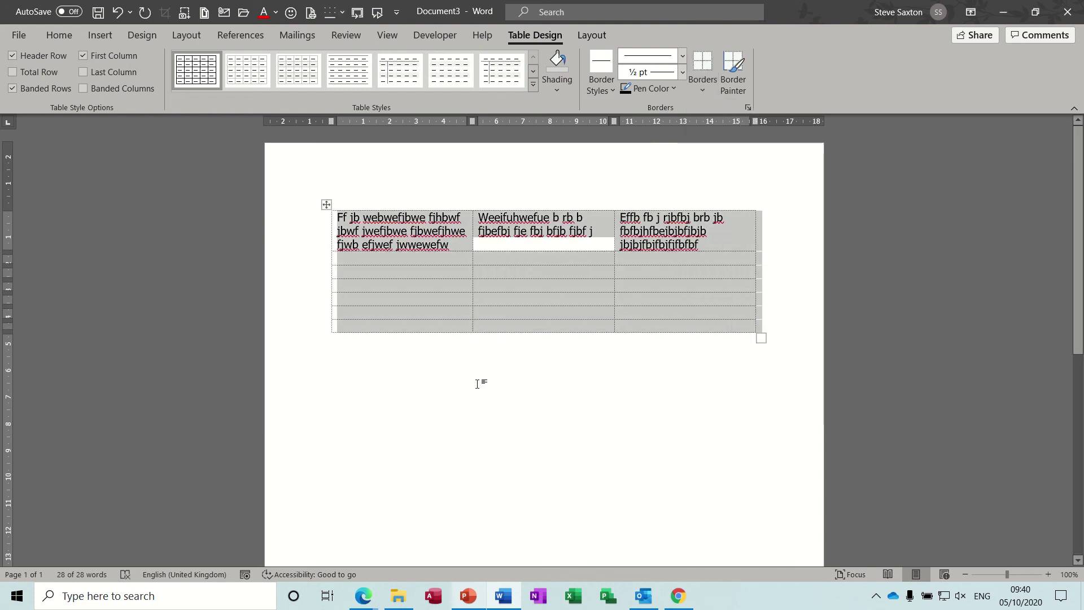
{"action": "left_click", "coordinate": [478, 384]}
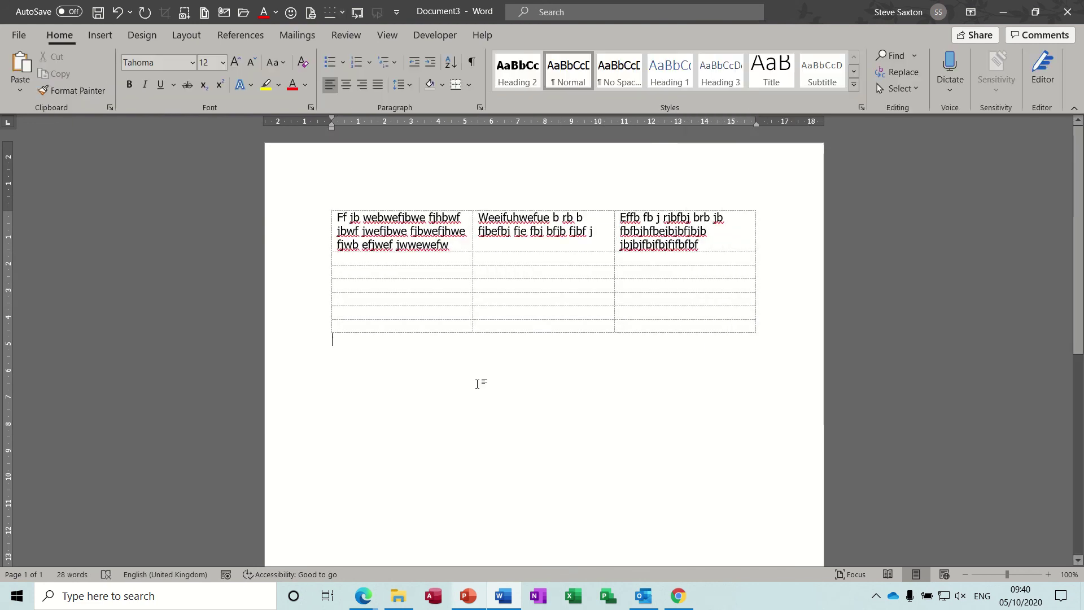
- Toggle View Gridlines off and back on, then add an empty paragraph below the table
{"action": "left_click", "coordinate": [500, 270]}
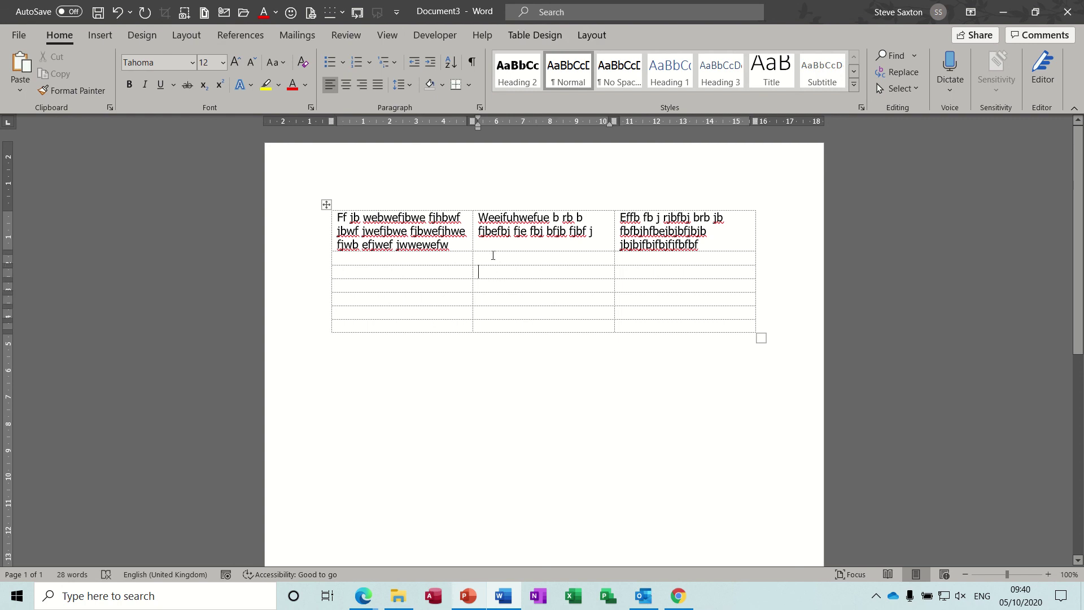
{"action": "left_click", "coordinate": [585, 36]}
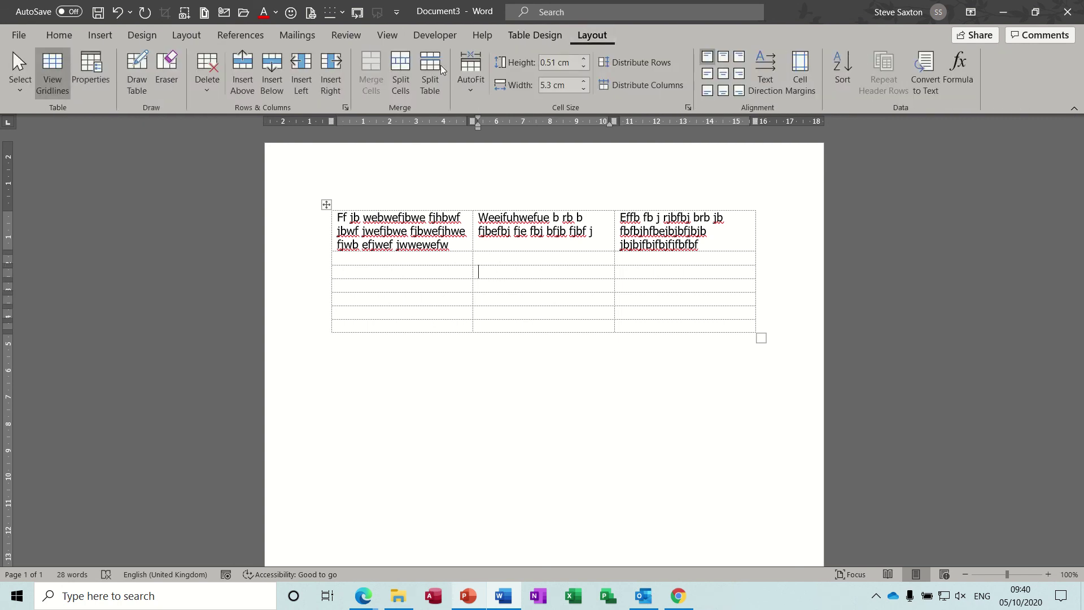
{"action": "left_click", "coordinate": [49, 66]}
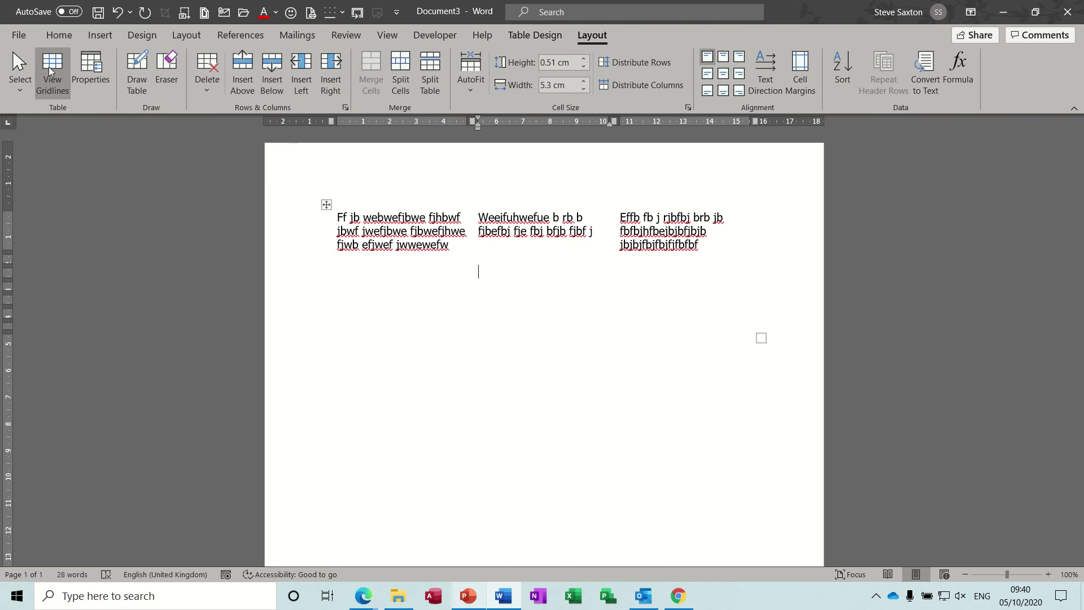
{"action": "left_click", "coordinate": [438, 410]}
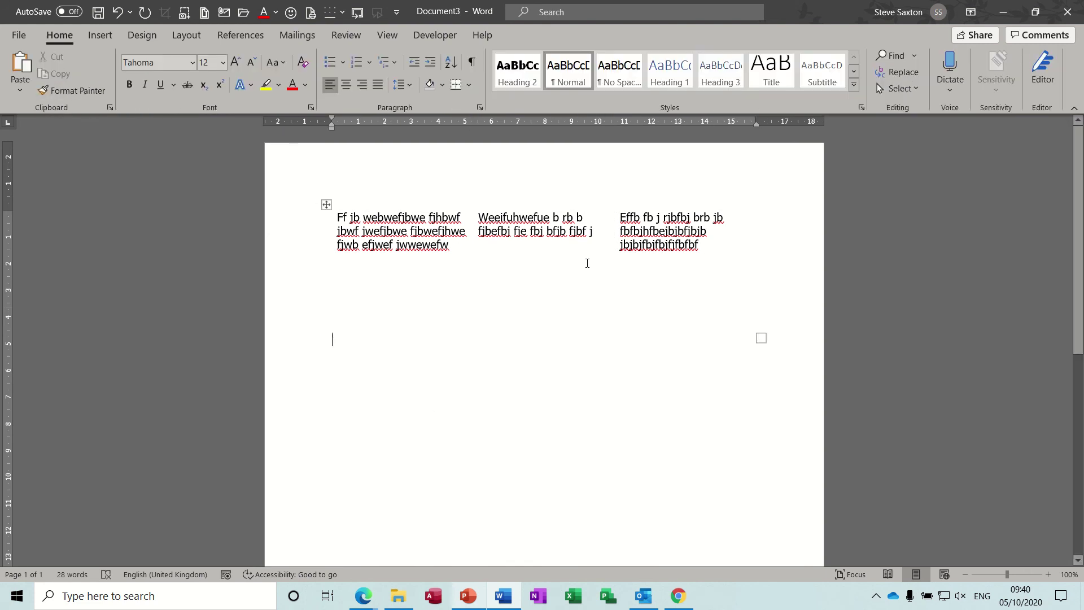
{"action": "left_click", "coordinate": [587, 245]}
{"action": "left_click", "coordinate": [555, 479]}
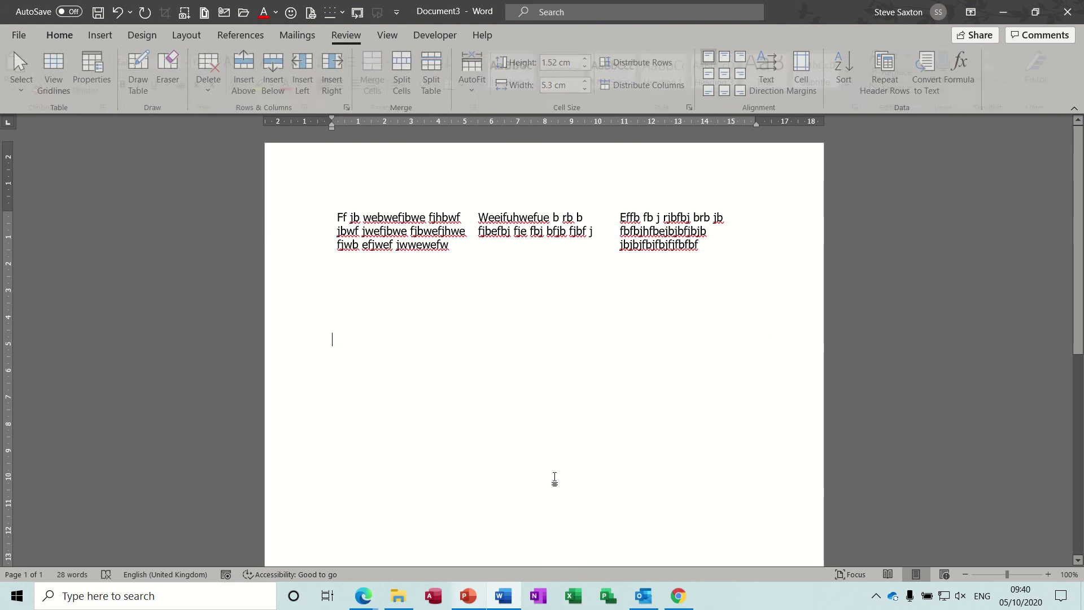
{"action": "left_click", "coordinate": [535, 302]}
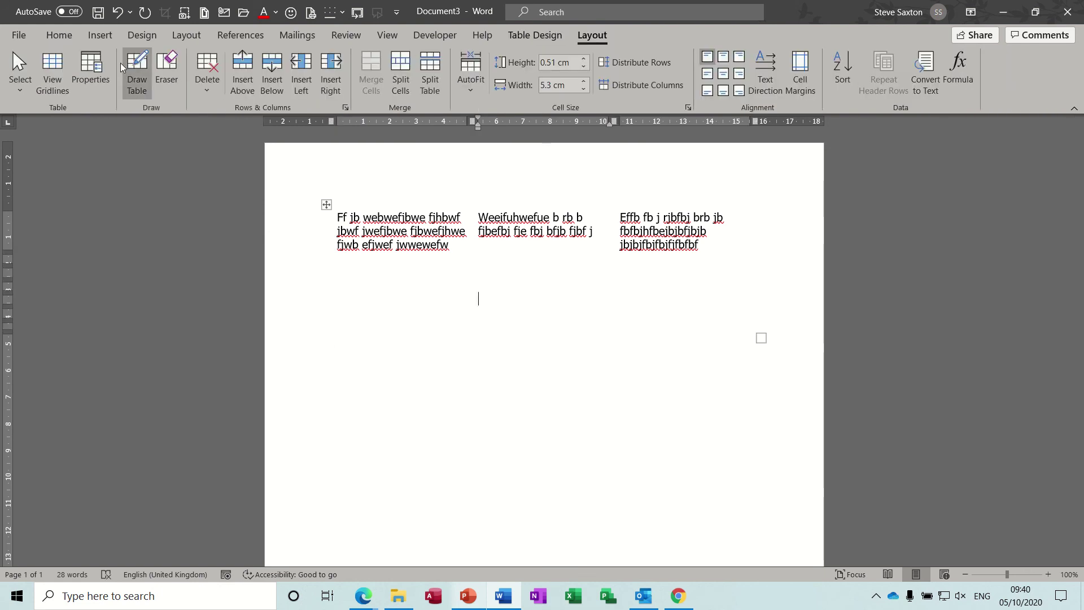
{"action": "left_click", "coordinate": [54, 64]}
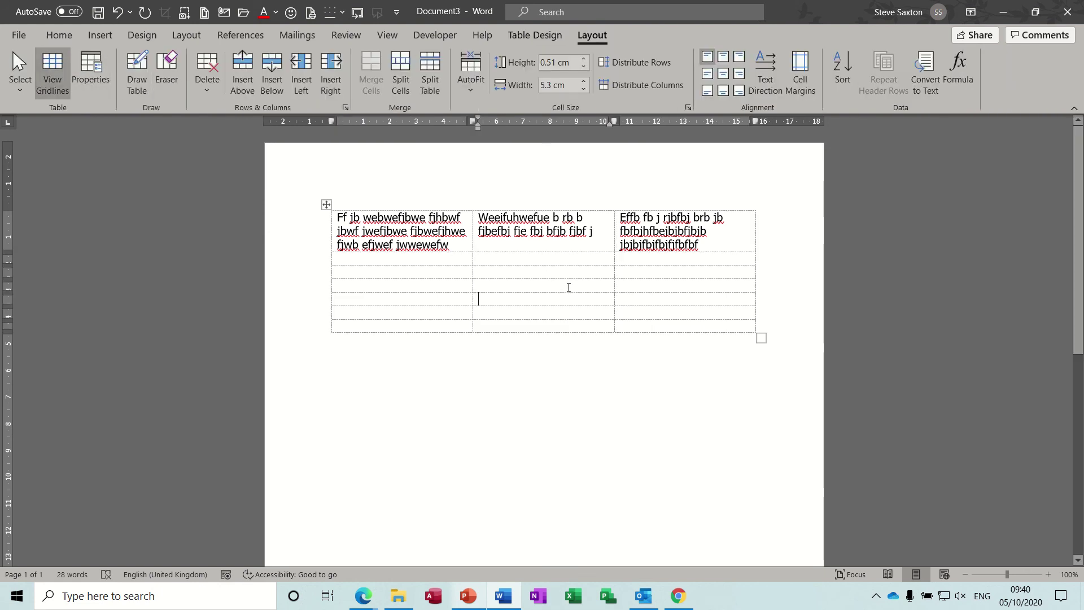
{"action": "left_click", "coordinate": [775, 364]}
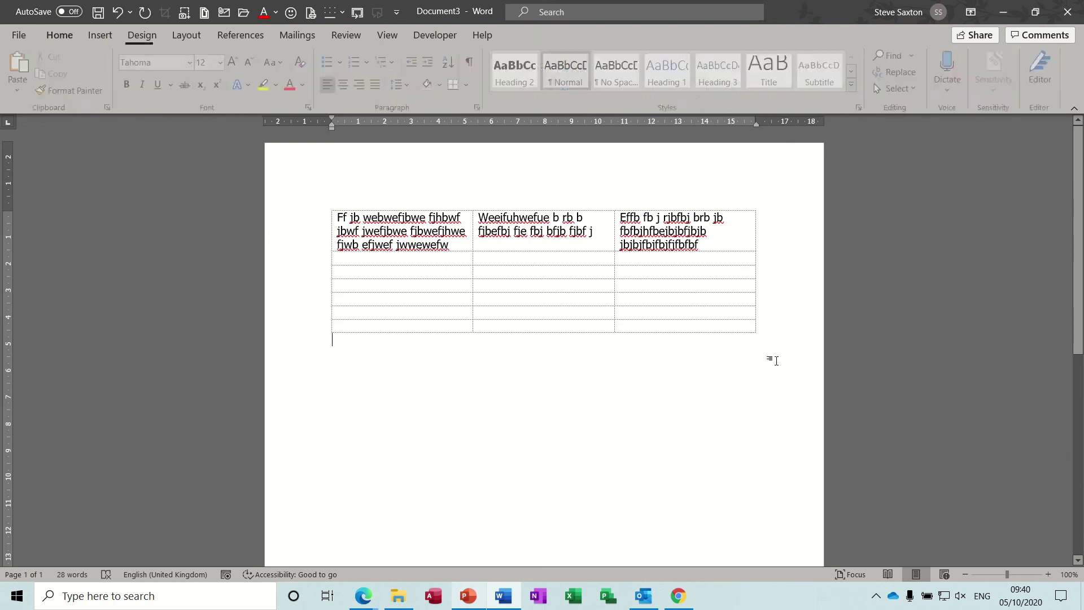
{"action": "key", "text": "Return"}
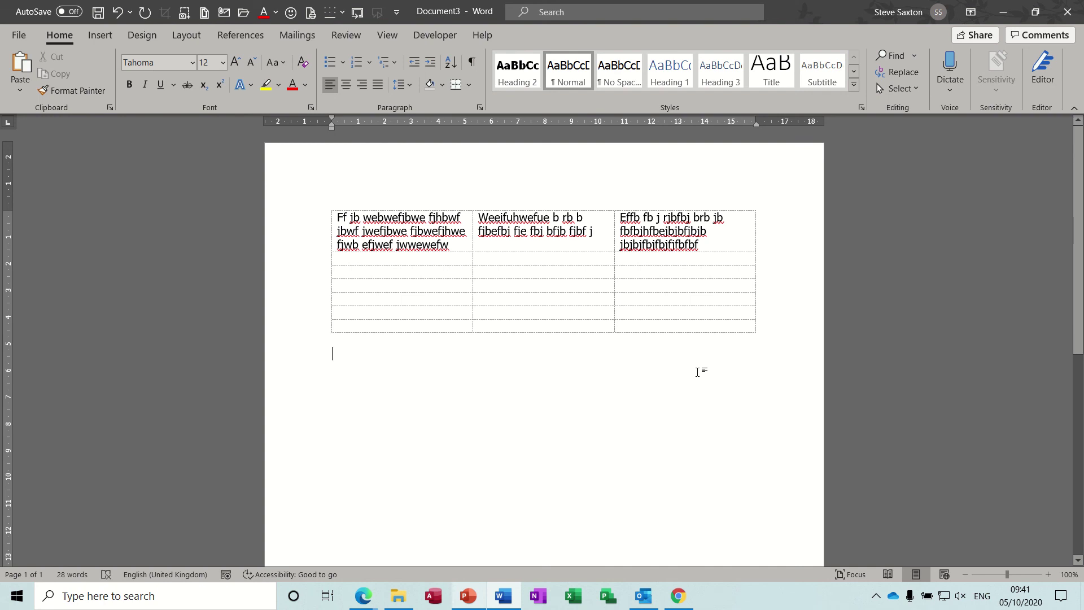
- Insert a 3x1 table and type a person's name in the left and middle cells
{"action": "left_click", "coordinate": [100, 35]}
{"action": "left_click", "coordinate": [97, 90]}
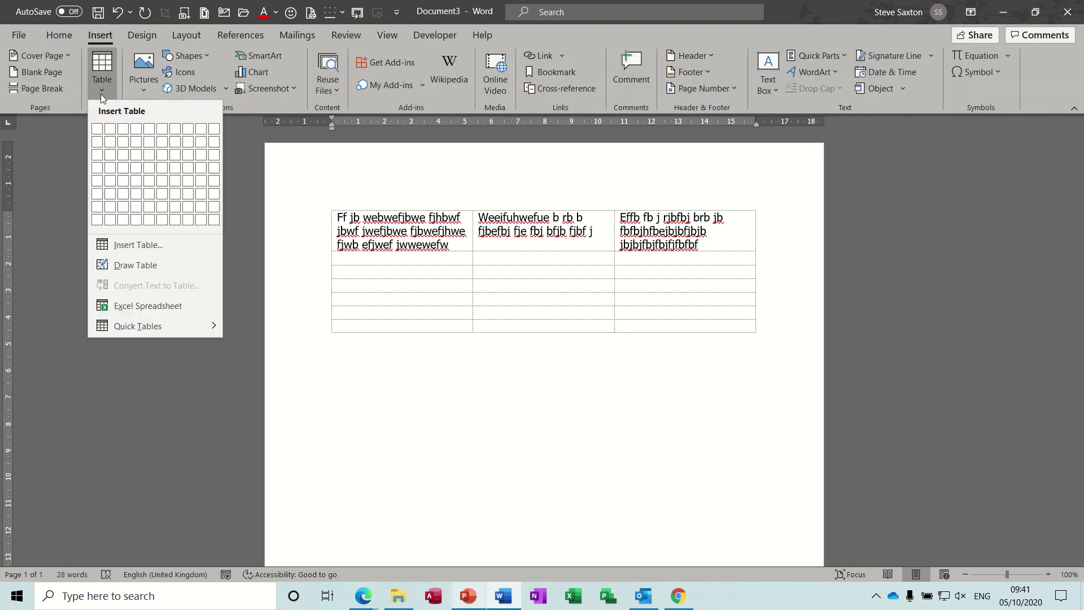
{"action": "left_click", "coordinate": [122, 133]}
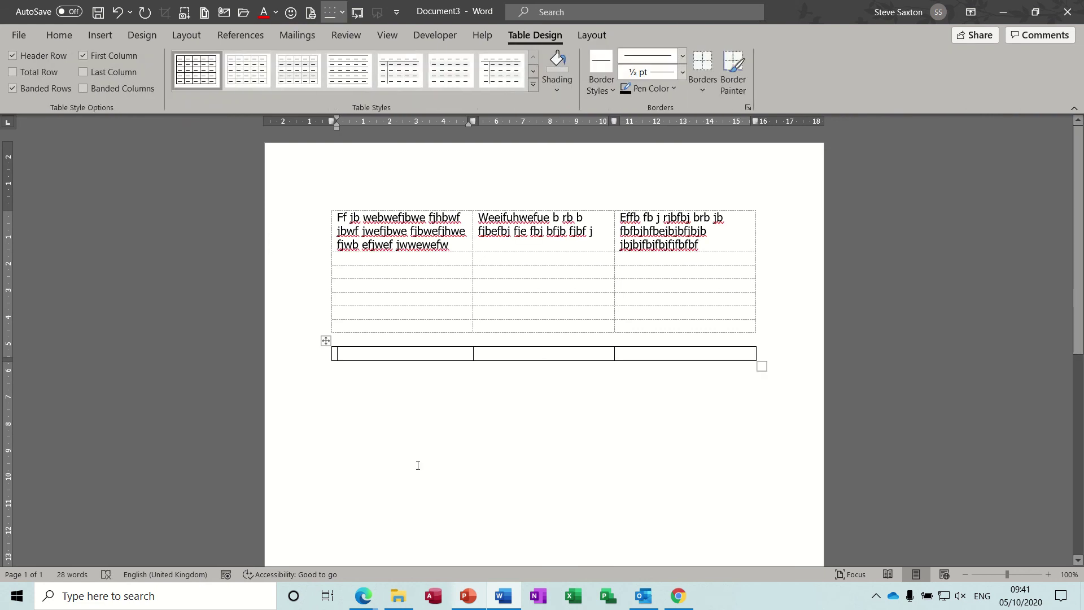
{"action": "type", "text": "Mr S"}
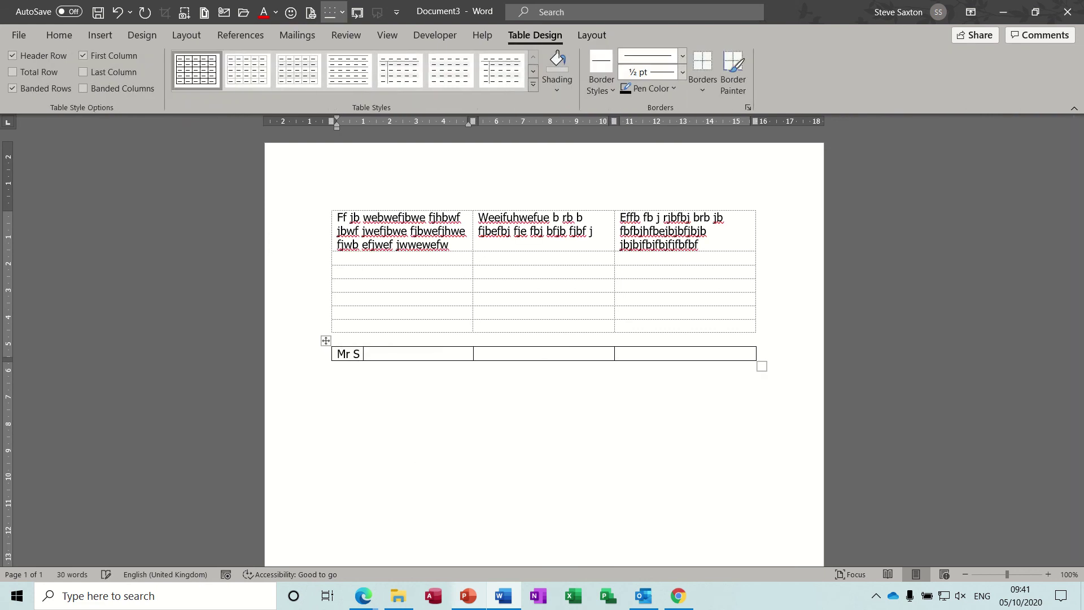
{"action": "type", "text": " Saxton"}
{"action": "key", "text": "Tab"}
{"action": "key", "text": "Tab"}
{"action": "type", "text": "Mr B Gree"}
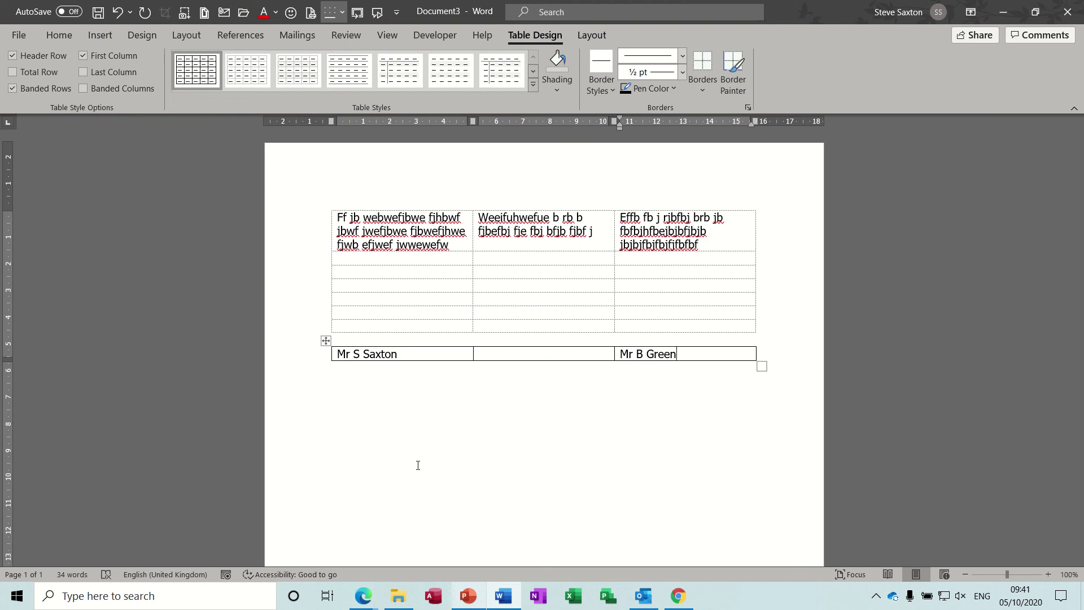
- Add a street address line beneath each name in the table
{"action": "left_click", "coordinate": [406, 356]}
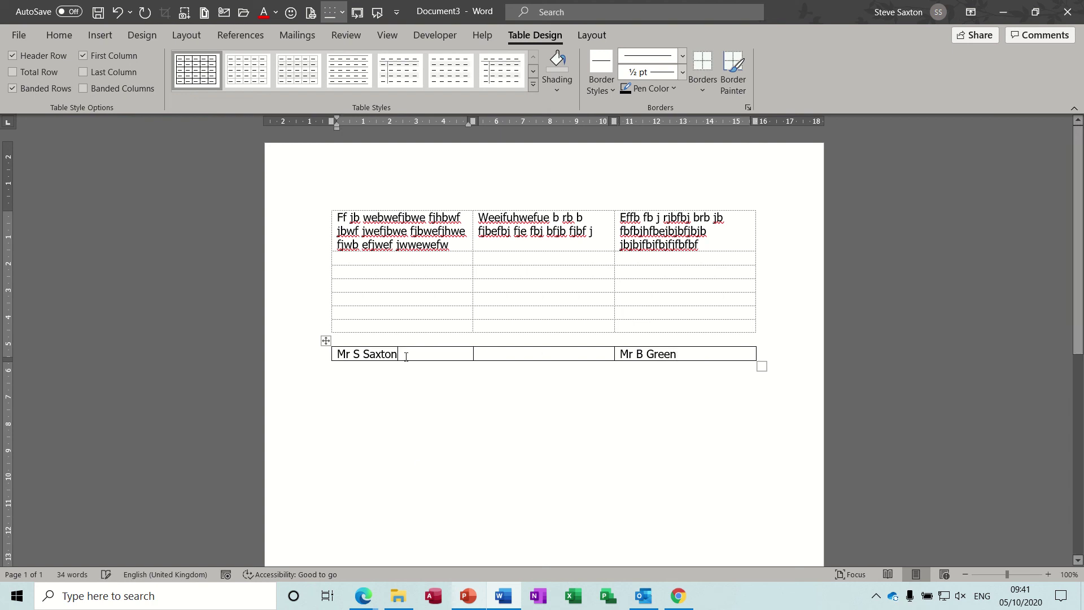
{"action": "key", "text": "Return"}
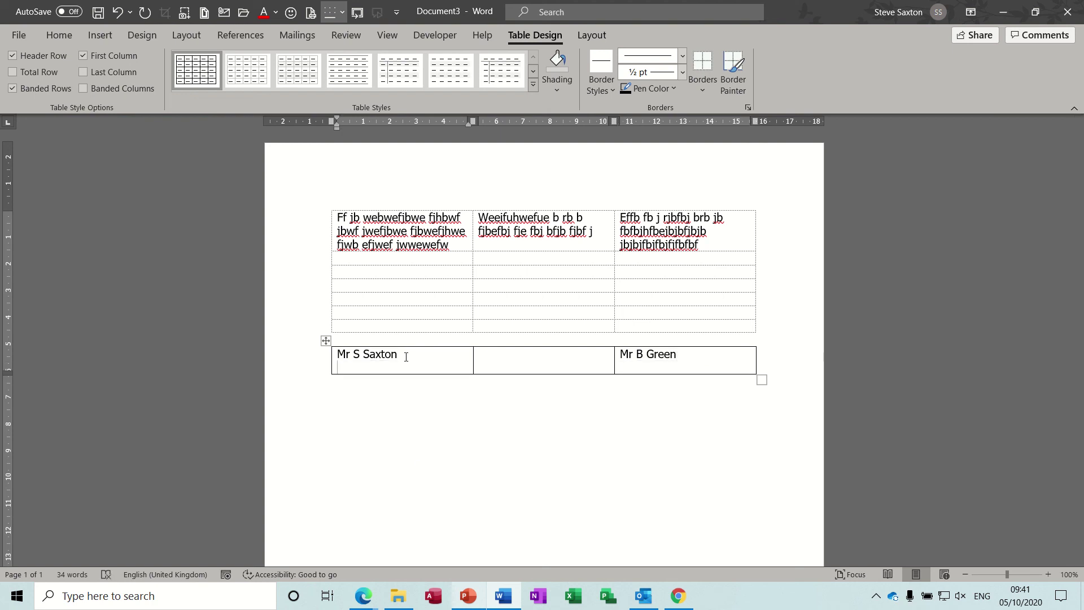
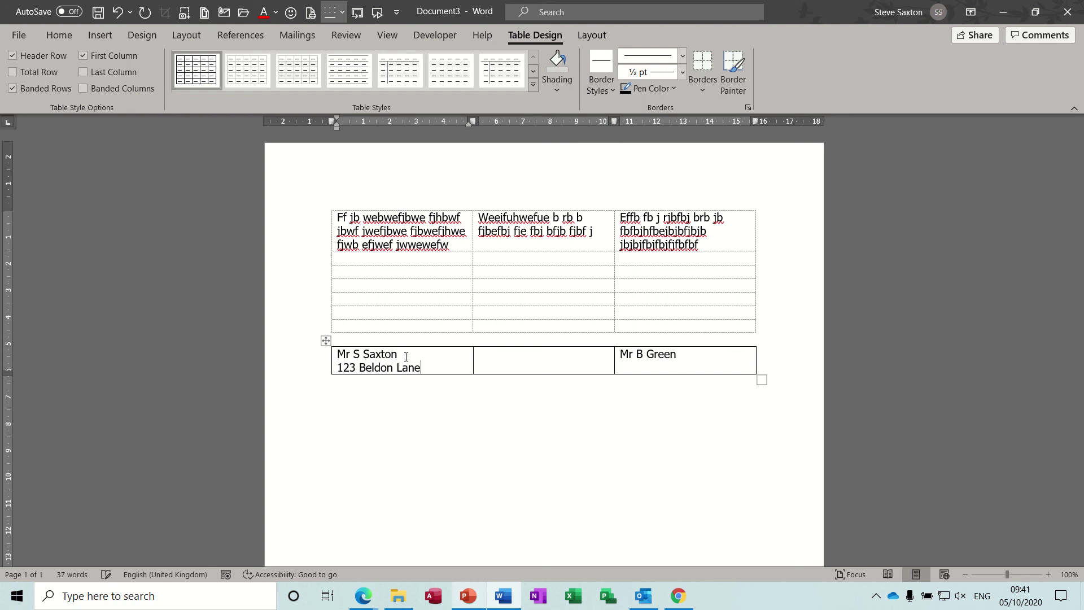
{"action": "triple_click", "coordinate": [630, 361]}
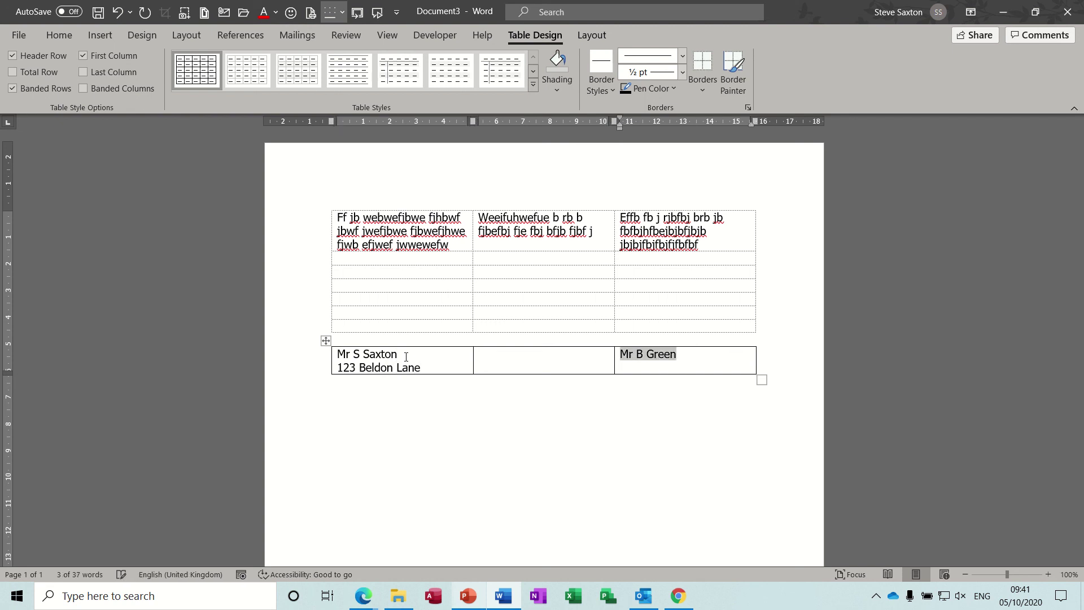
{"action": "left_click", "coordinate": [632, 363]}
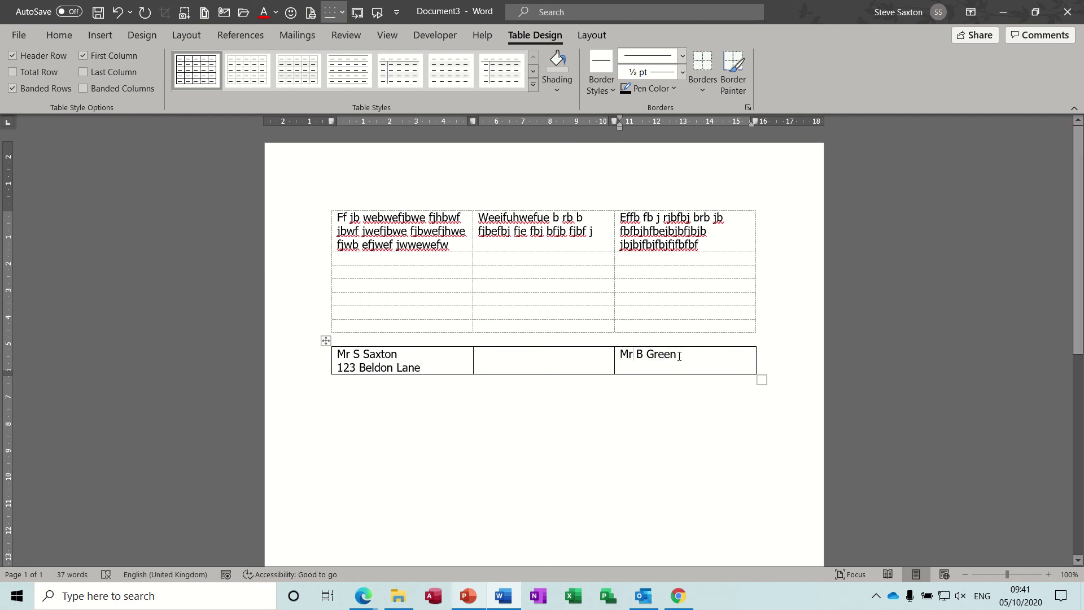
{"action": "key", "text": "Return"}
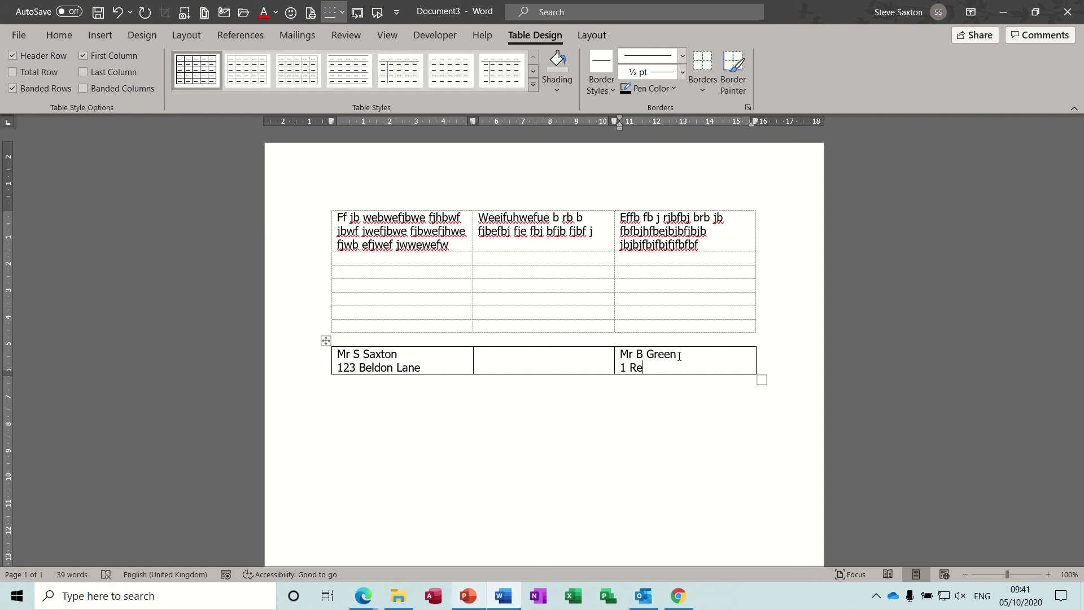
{"action": "left_click", "coordinate": [527, 357]}
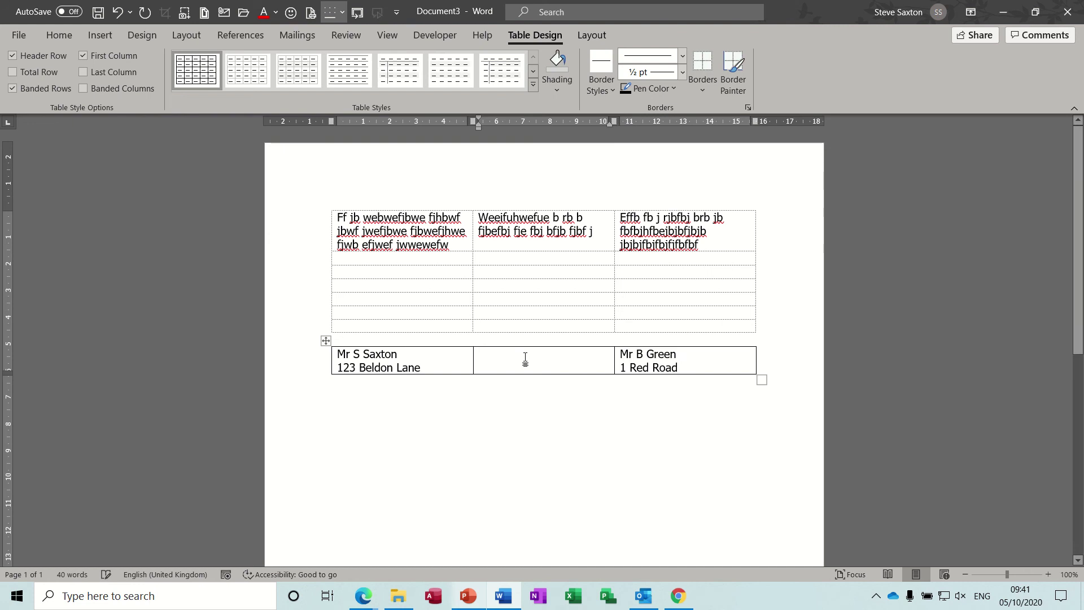
- Select the address table and remove all its borders with No Border
{"action": "left_click", "coordinate": [326, 340]}
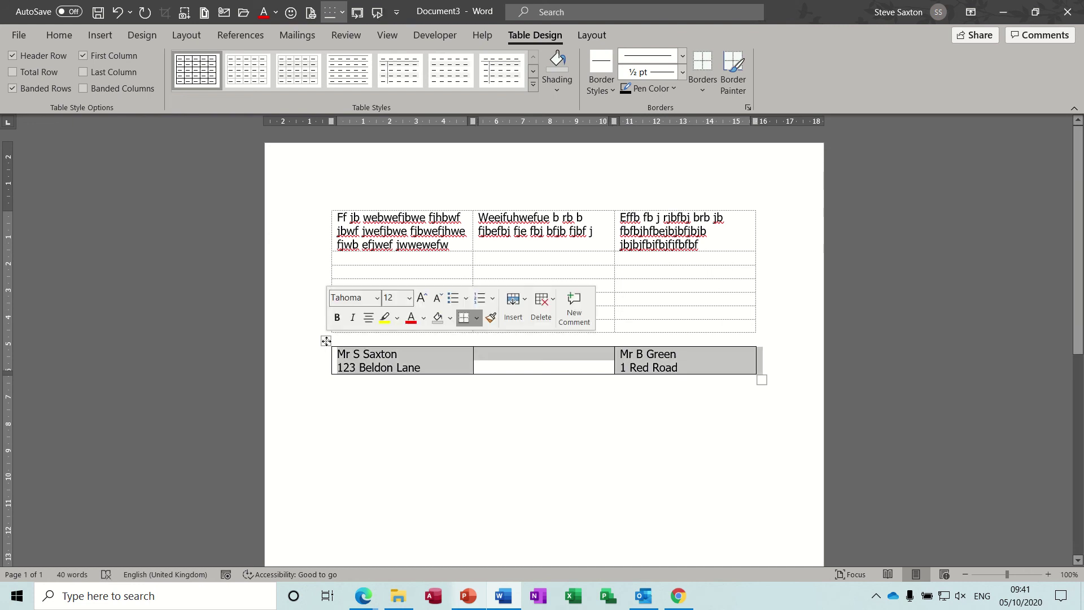
{"action": "left_click", "coordinate": [703, 89]}
{"action": "left_click", "coordinate": [716, 194]}
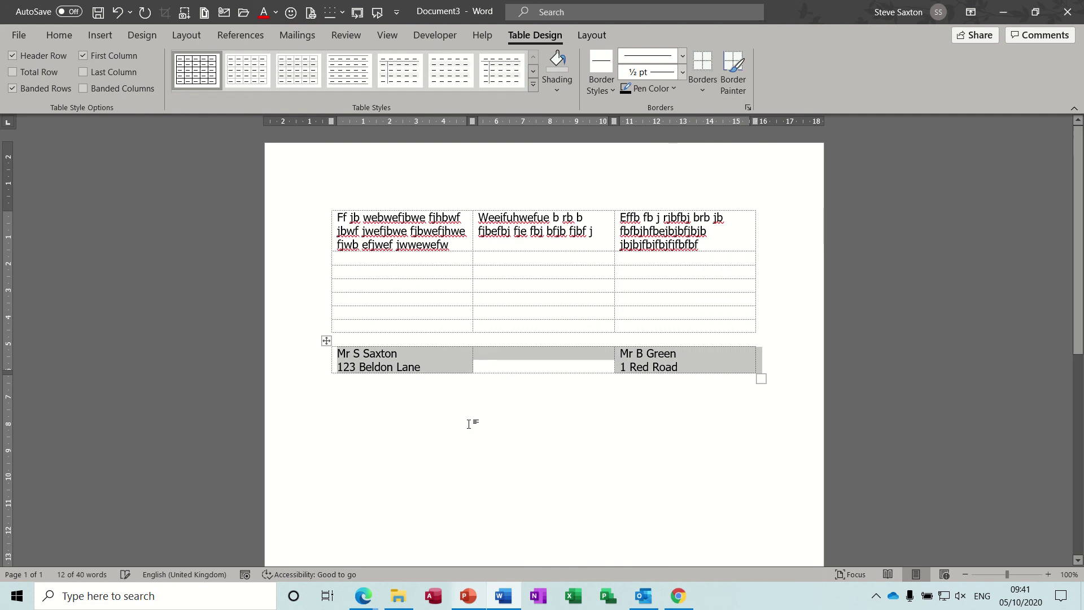
{"action": "left_click", "coordinate": [463, 424]}
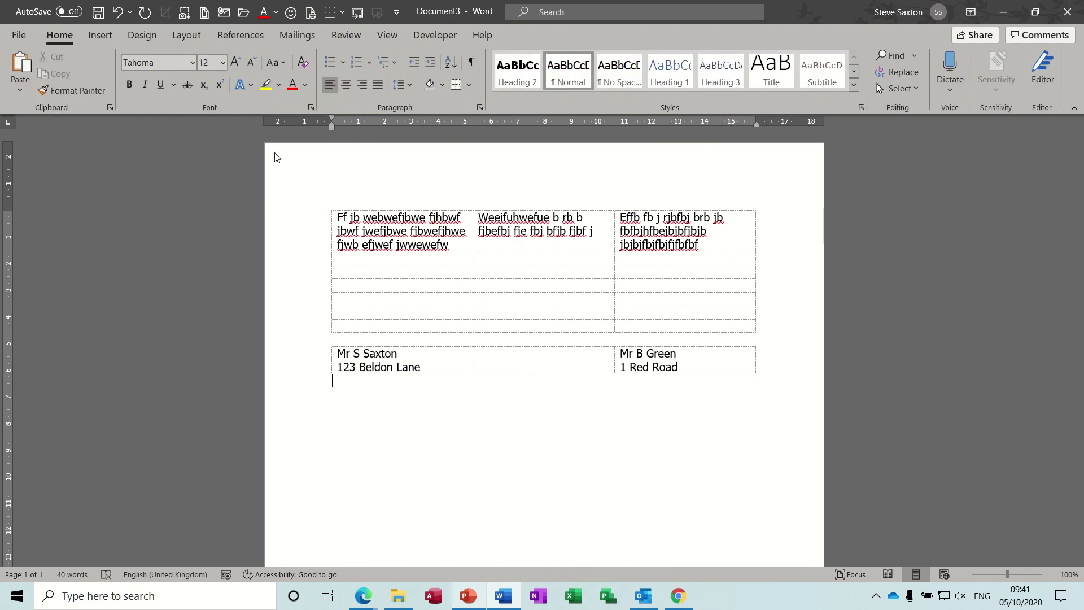
- Check the layout in print preview and return to editing the address table
{"action": "key", "text": "ctrl+p"}
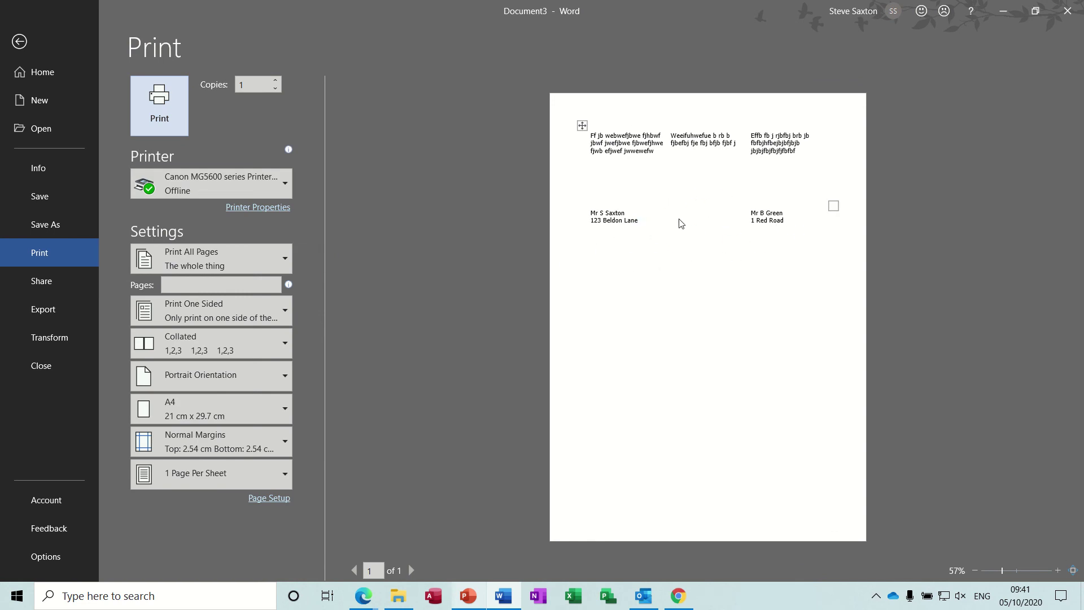
{"action": "left_click", "coordinate": [19, 41]}
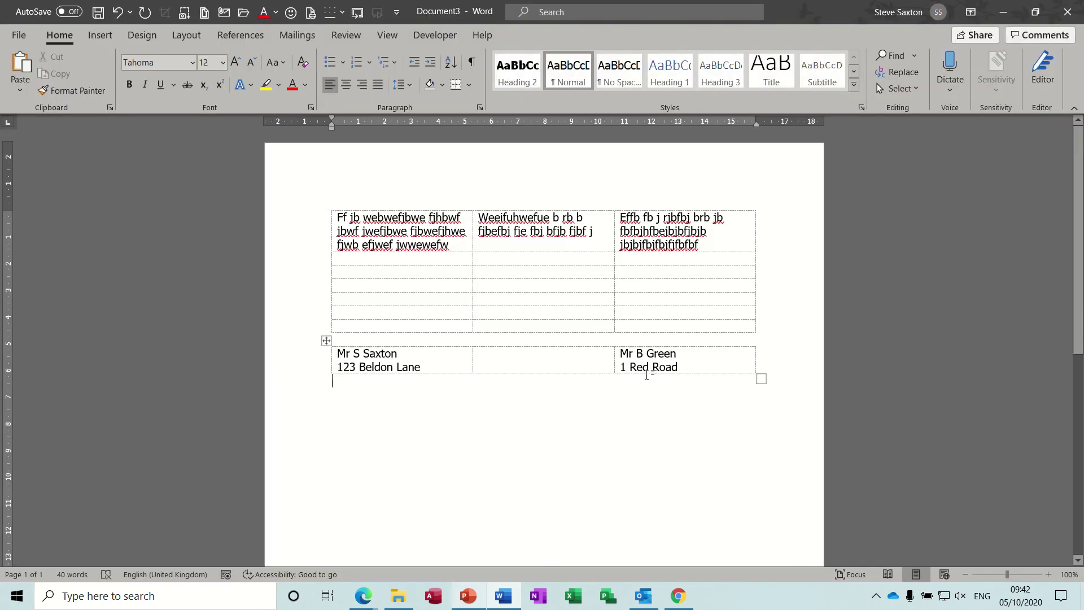
{"action": "left_click", "coordinate": [402, 363]}
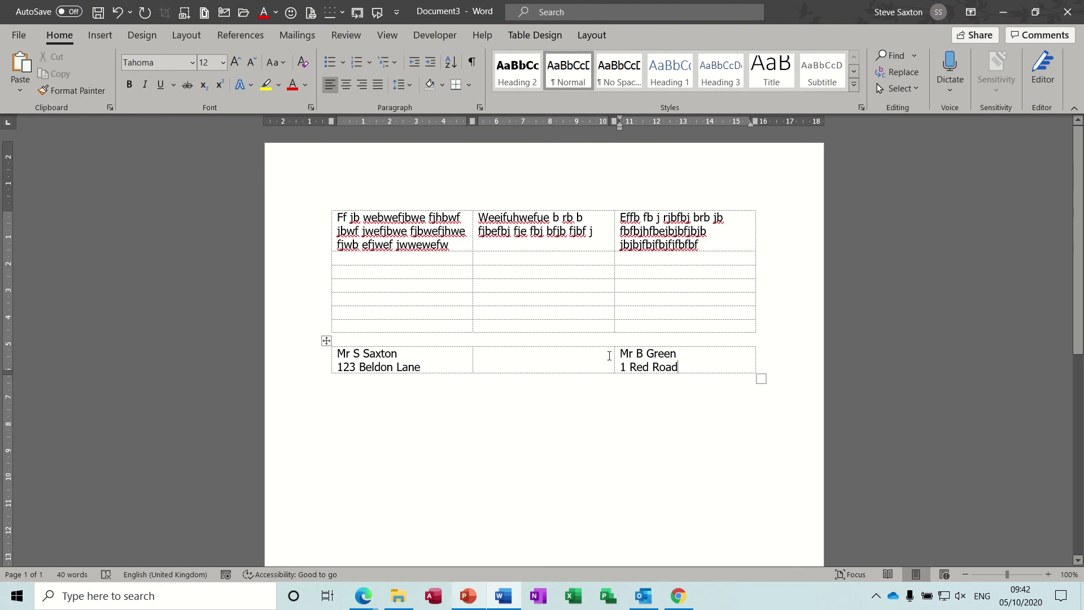
- Drag the middle/right column border right to push the second address toward the margin
{"action": "left_click", "coordinate": [614, 356]}
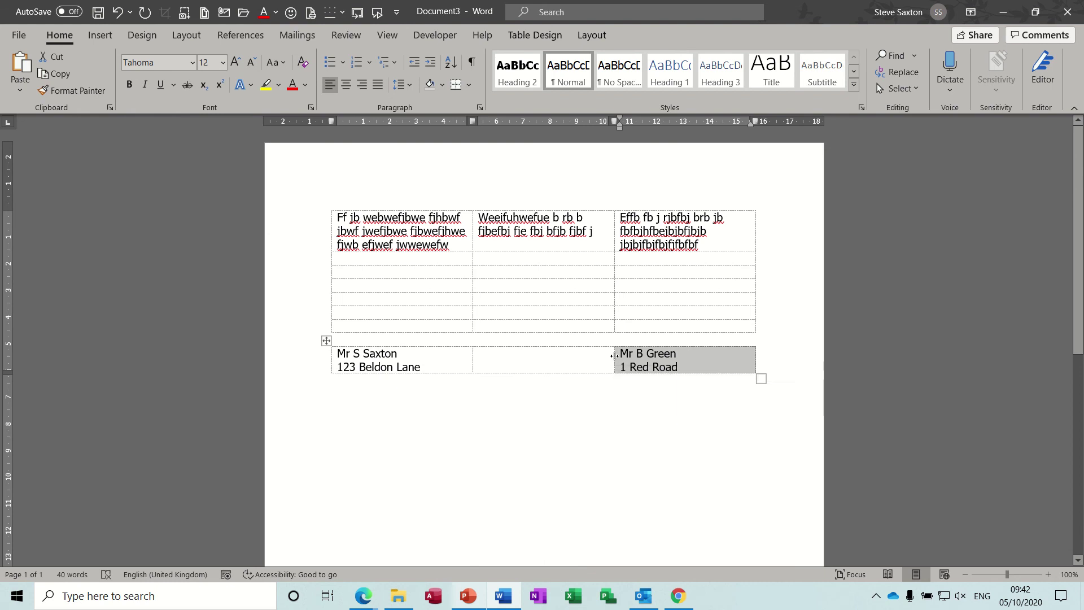
{"action": "left_click_drag", "start_coordinate": [614, 356], "coordinate": [638, 357]}
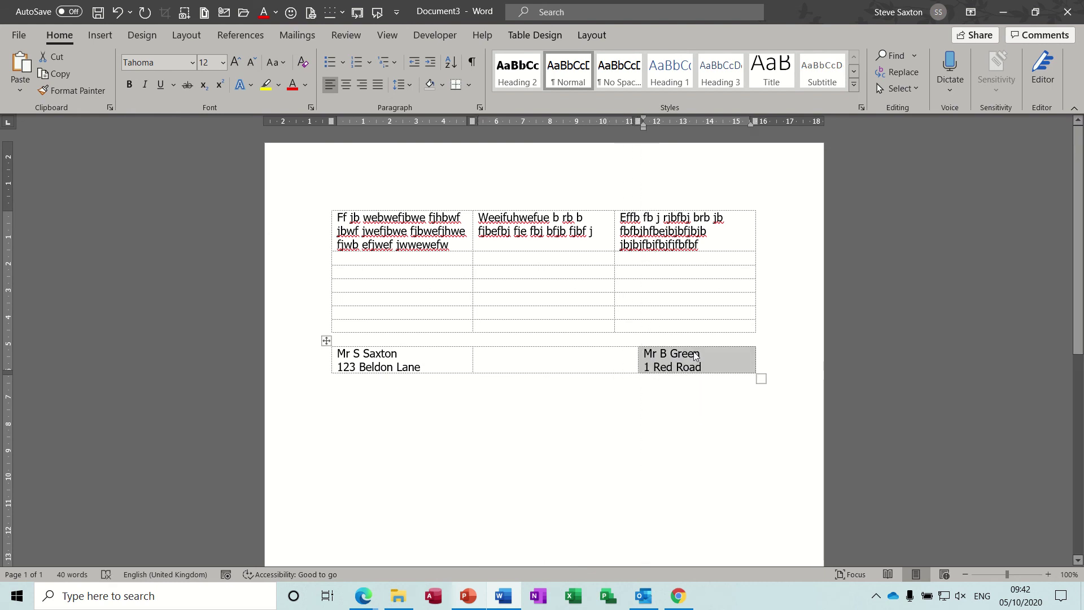
{"action": "left_click", "coordinate": [595, 358]}
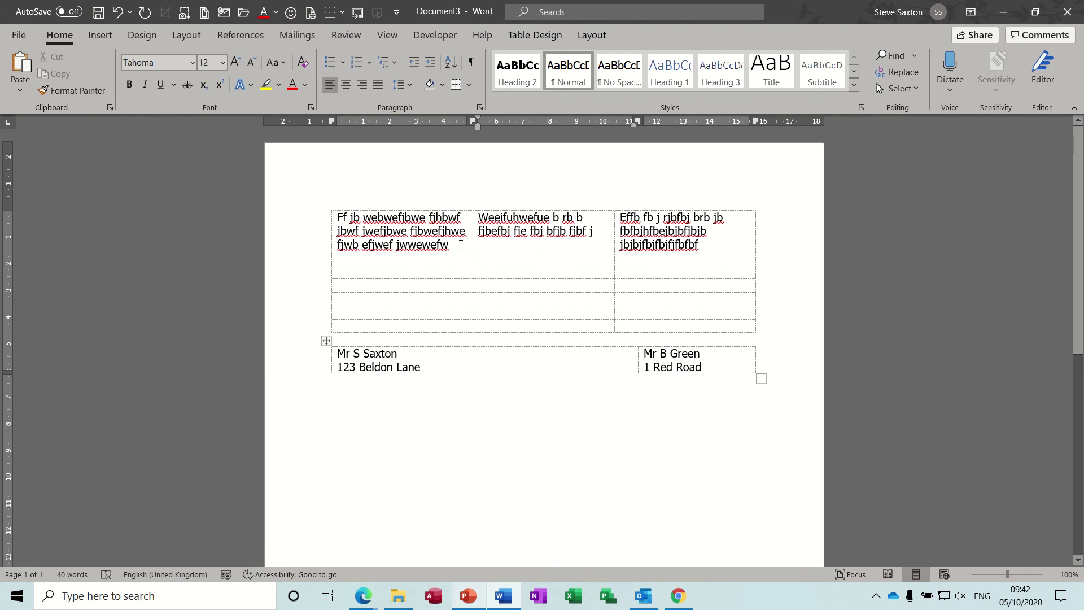
- Close the table document without saving and start a new blank document
{"action": "key", "text": "alt+F4"}
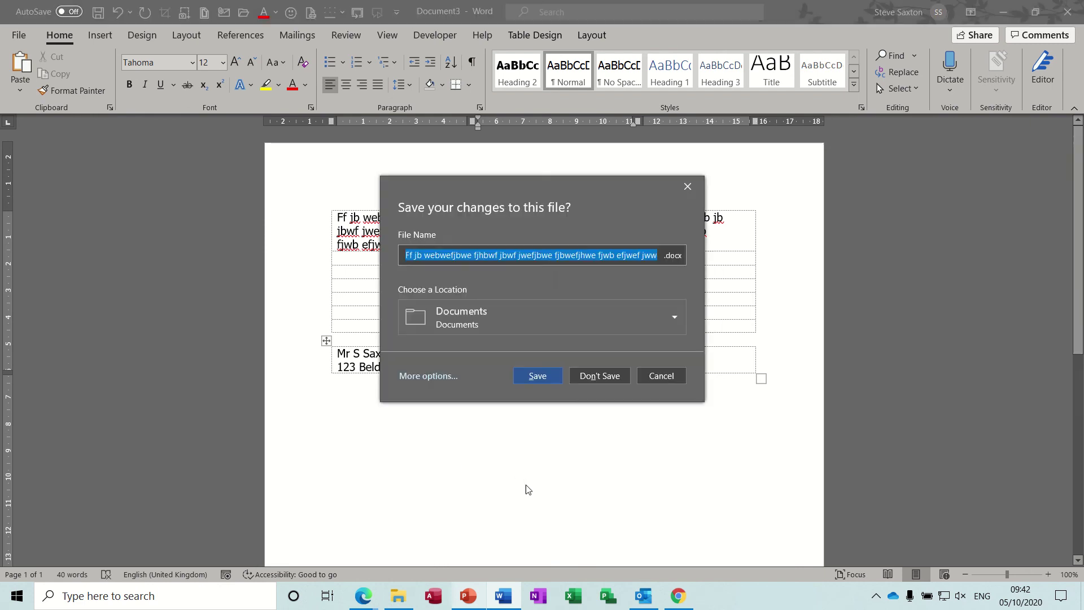
{"action": "left_click", "coordinate": [595, 375]}
{"action": "key", "text": "ctrl+n"}
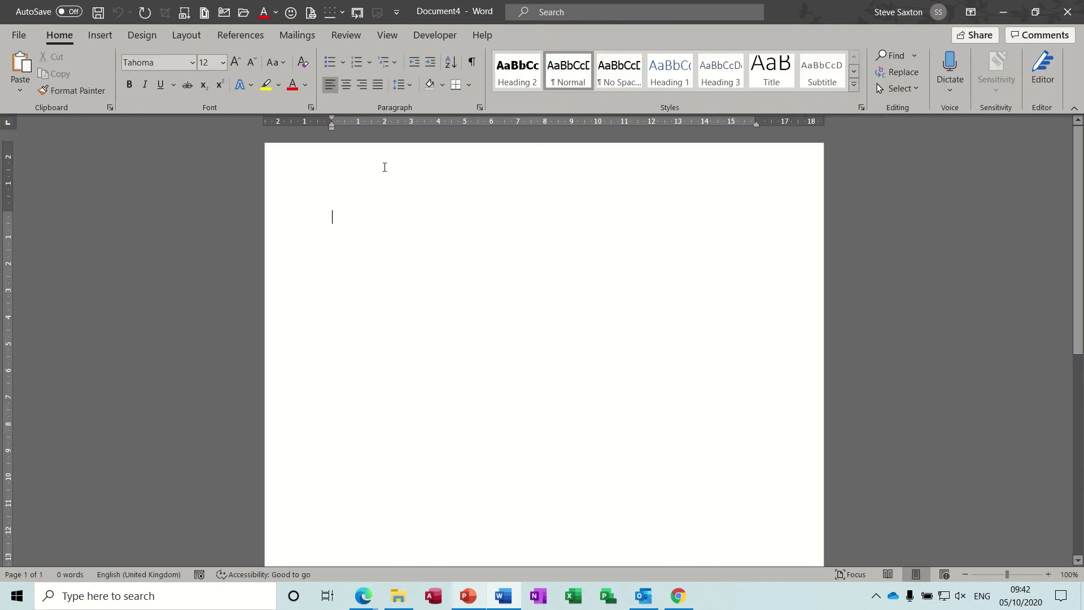
- Type a four-line name and address at a right-side indent, then 'Dear Sir' at the left margin
{"action": "left_click_drag", "start_coordinate": [332, 127], "coordinate": [623, 132]}
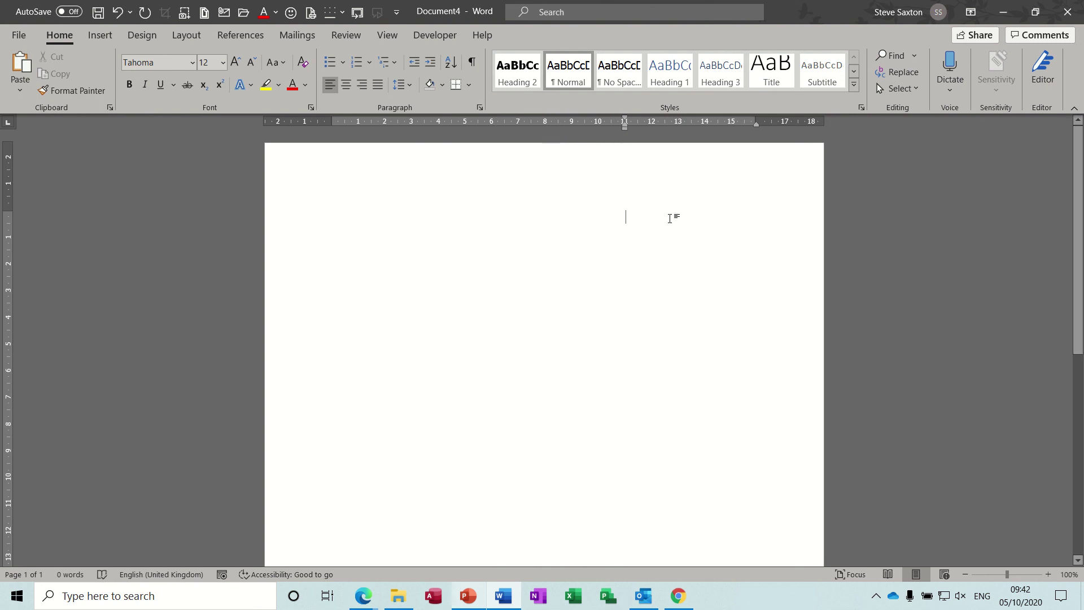
{"action": "type", "text": "Mr S"}
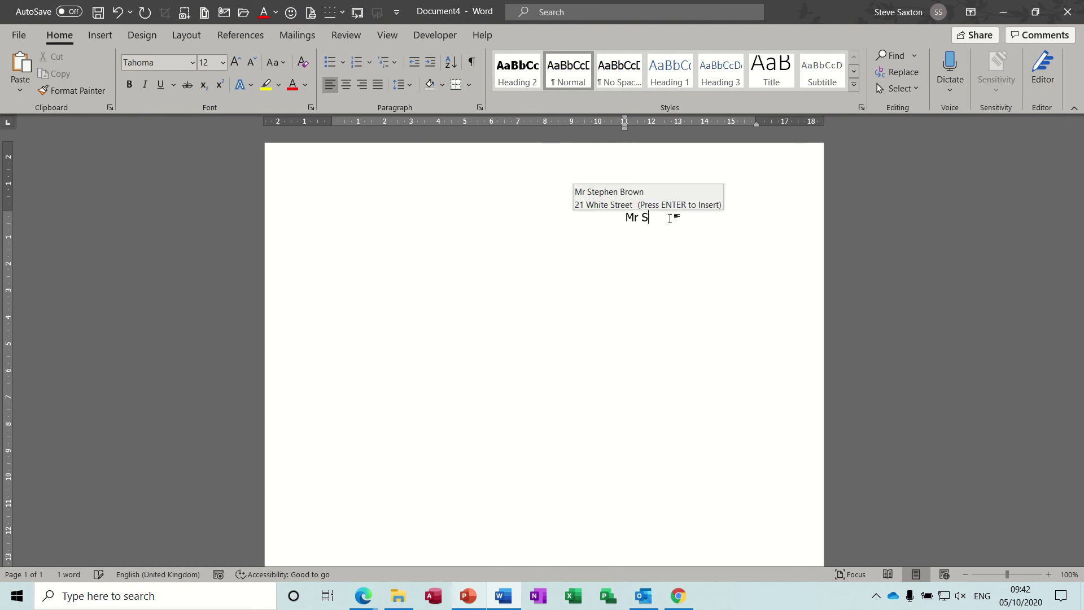
{"action": "type", "text": " Saxton"}
{"action": "key", "text": "Return"}
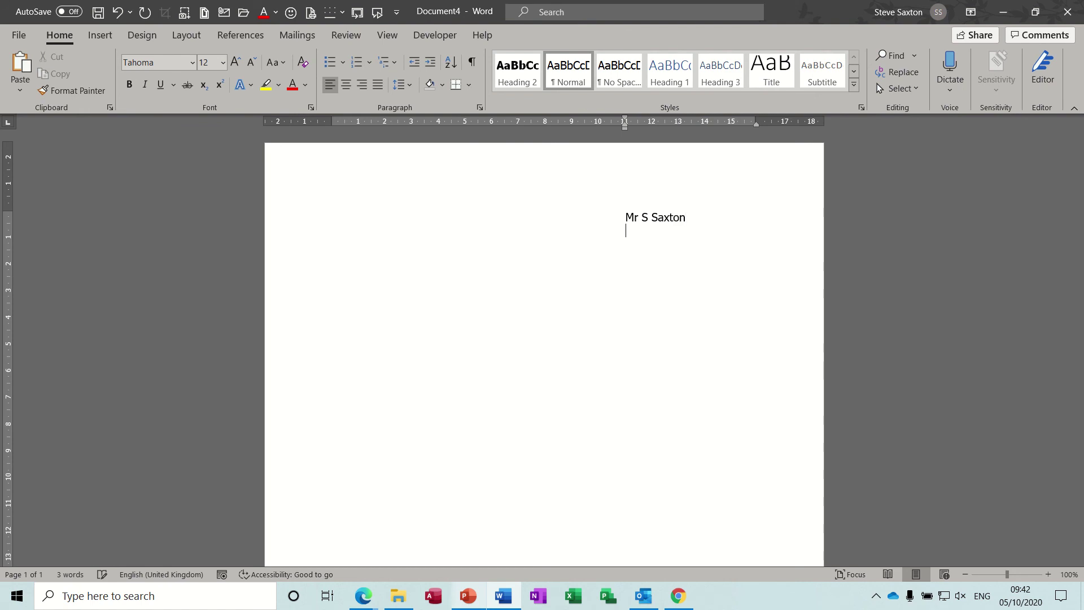
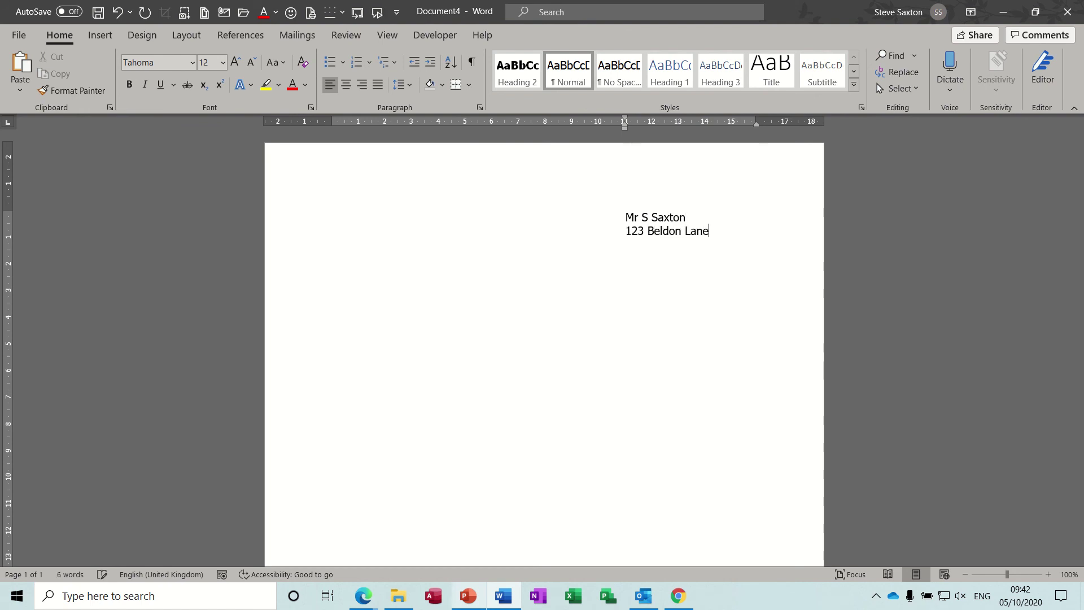
{"action": "key", "text": "Return"}
{"action": "type", "text": "Wibsey"}
{"action": "key", "text": "Return"}
{"action": "type", "text": "Bradford"}
{"action": "key", "text": "Return"}
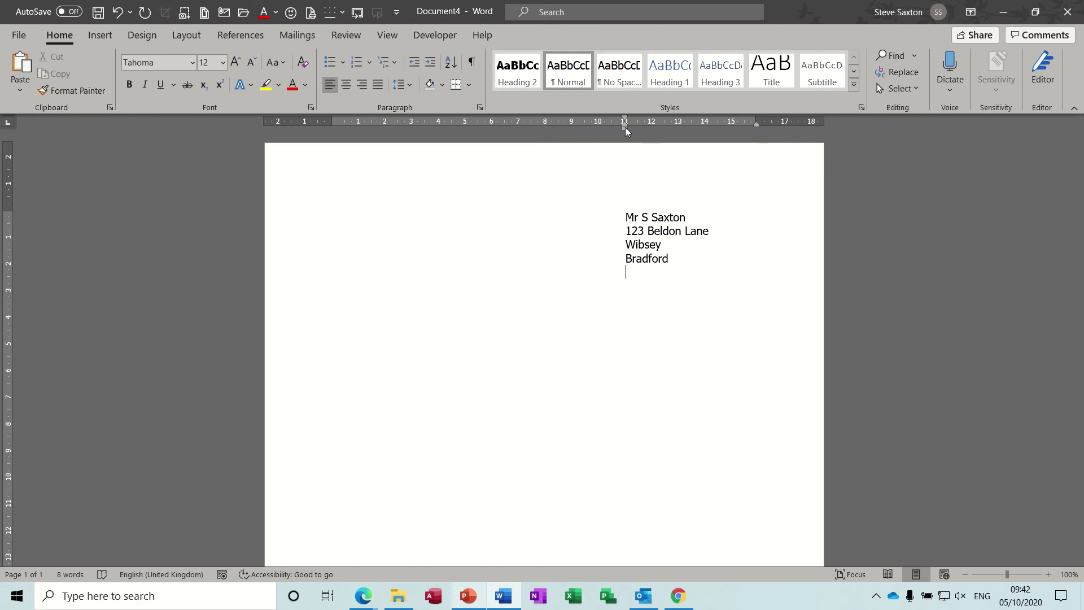
{"action": "left_click_drag", "start_coordinate": [626, 130], "coordinate": [333, 120]}
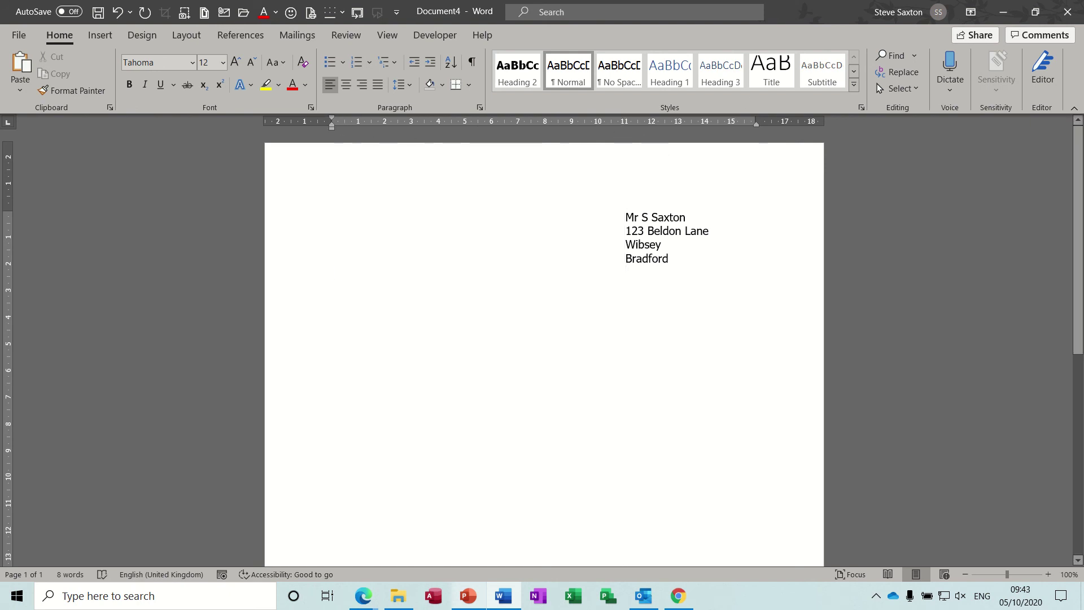
{"action": "type", "text": "Dear S"}
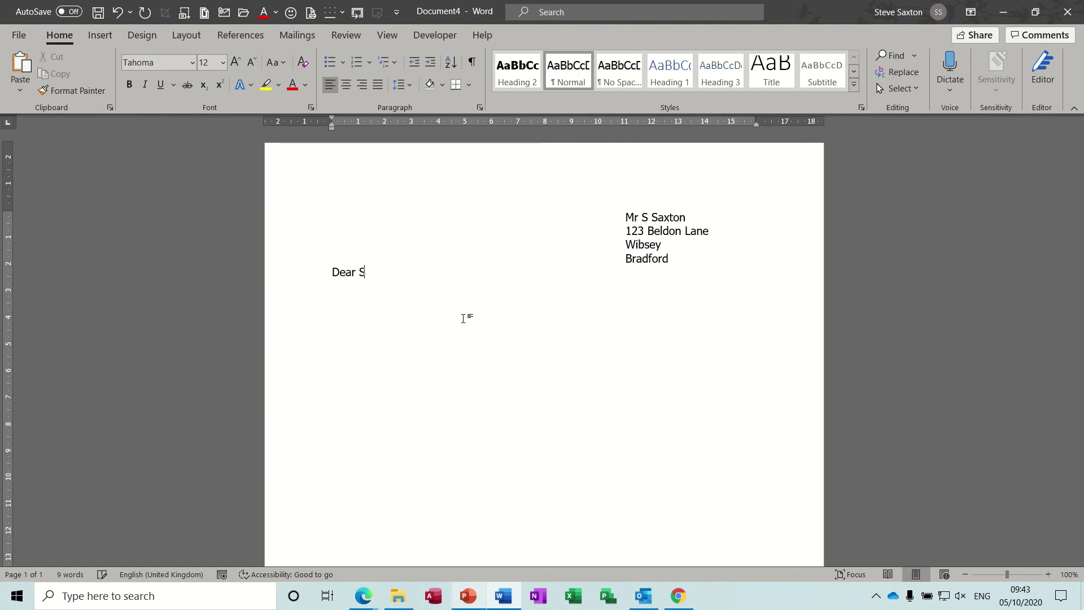
{"action": "type", "text": "ir"}
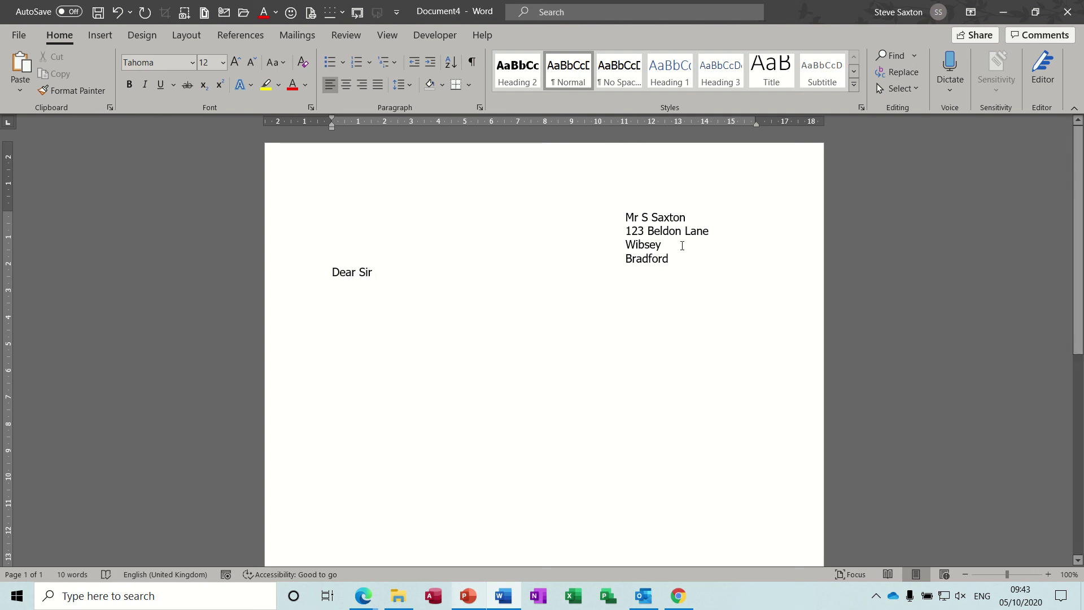